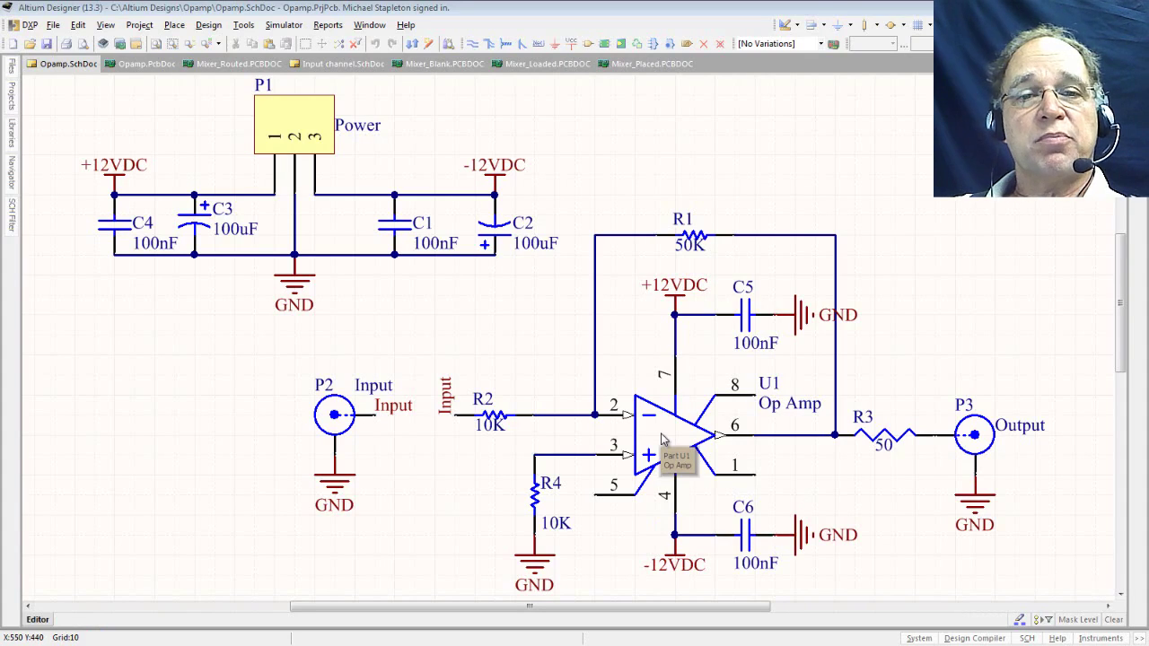
Inspect the H-08A footprint model assigned to op amp U1 and accept its dialogs unchanged.
{"action": "left_click", "coordinate": [663, 434]}
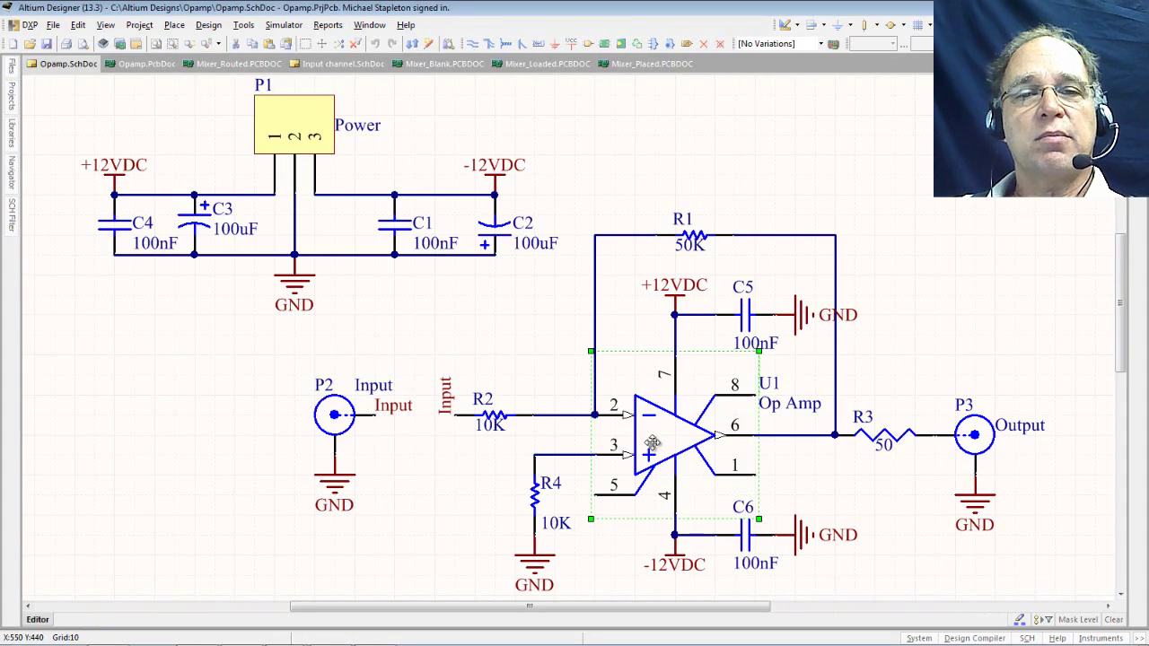
{"action": "double_click", "coordinate": [660, 437]}
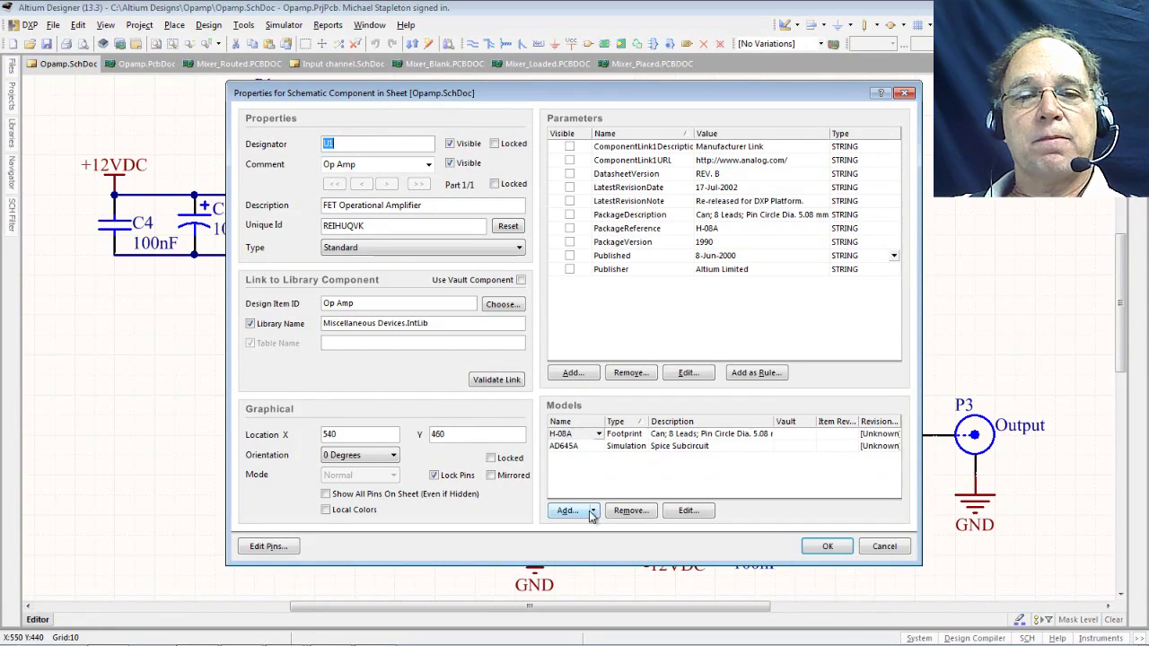
{"action": "left_click", "coordinate": [687, 510]}
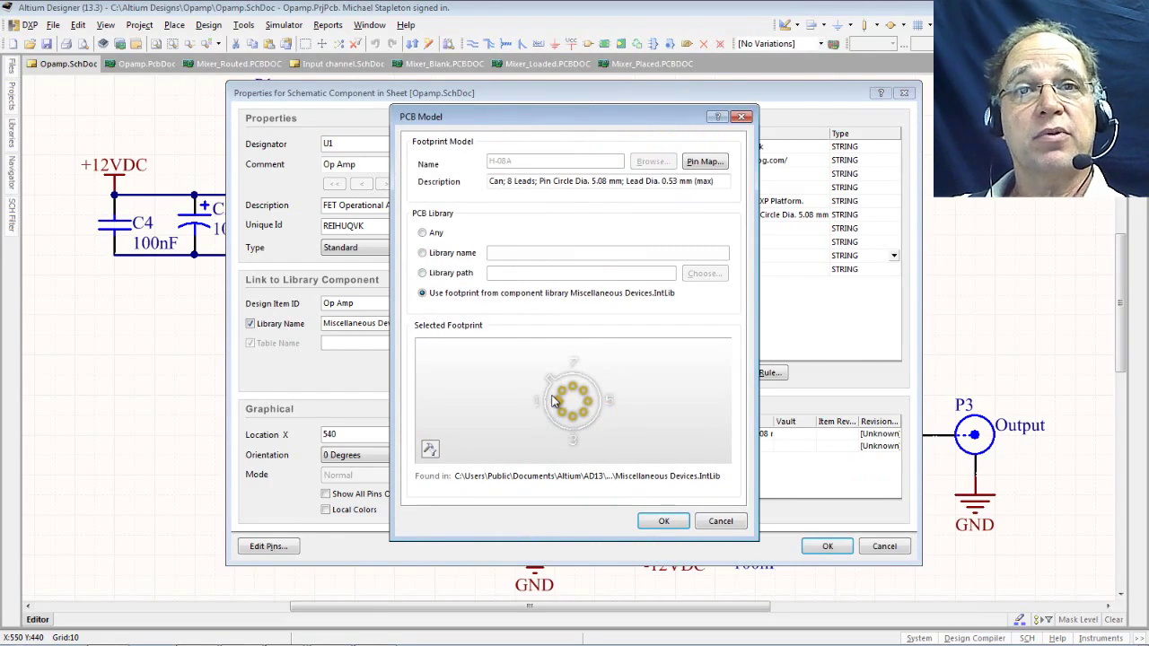
{"action": "left_click", "coordinate": [663, 521]}
{"action": "left_click", "coordinate": [822, 546]}
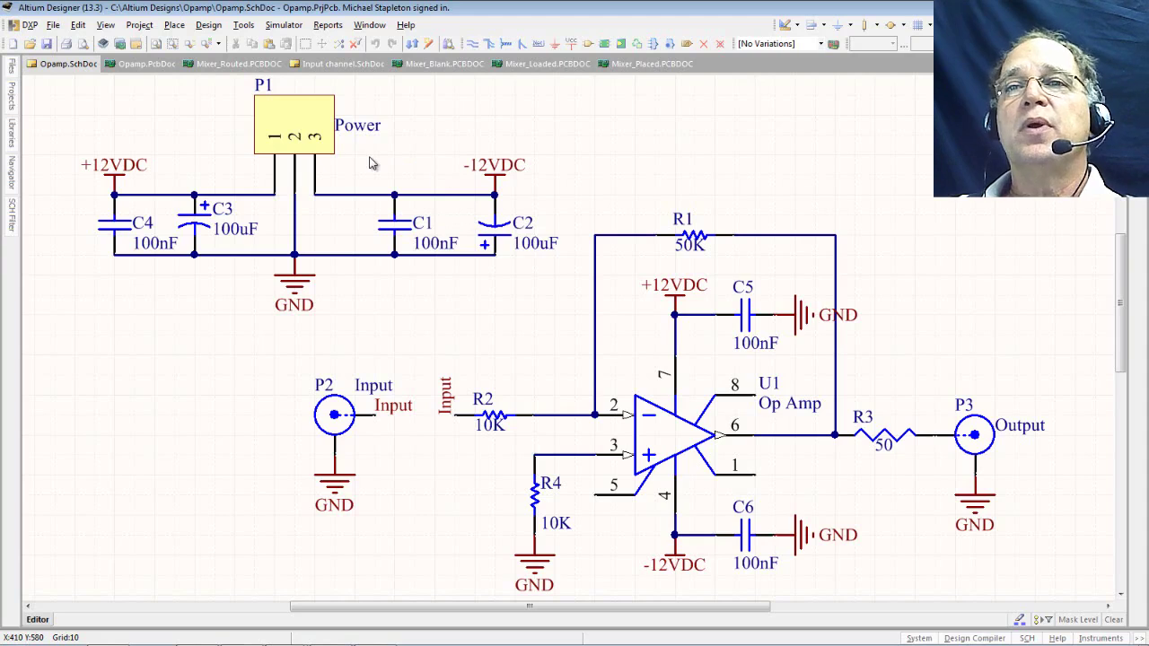
Update Opamp.PcbDoc from the schematic, validating and executing all component, net, component class and room changes.
{"action": "left_click", "coordinate": [209, 25]}
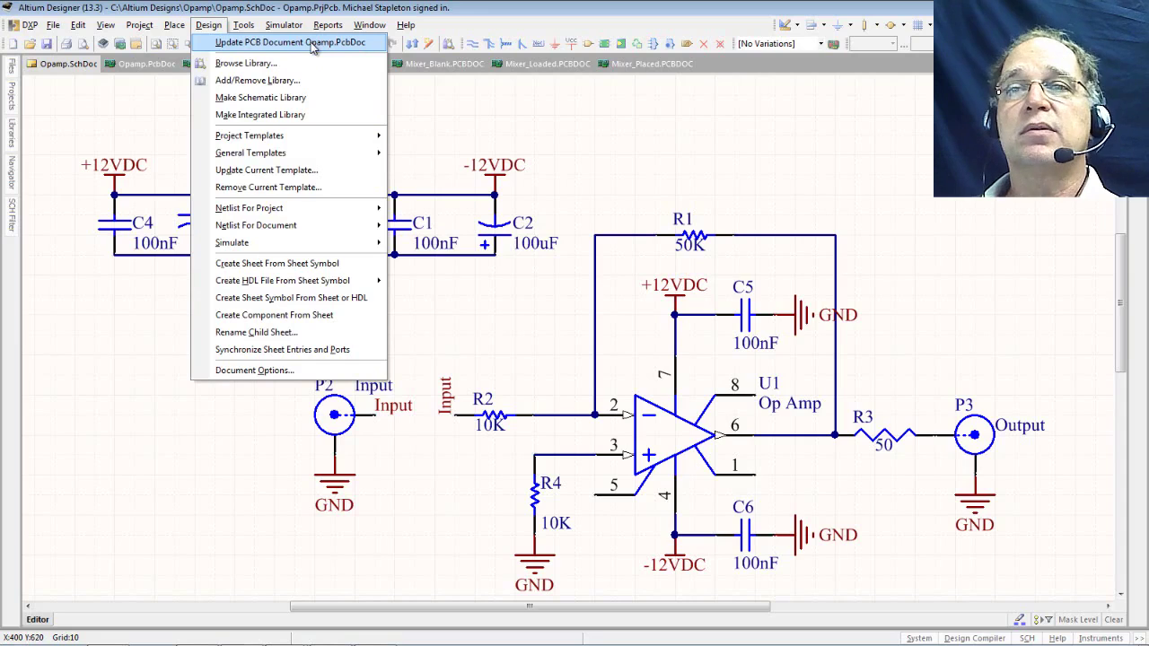
{"action": "left_click", "coordinate": [269, 45]}
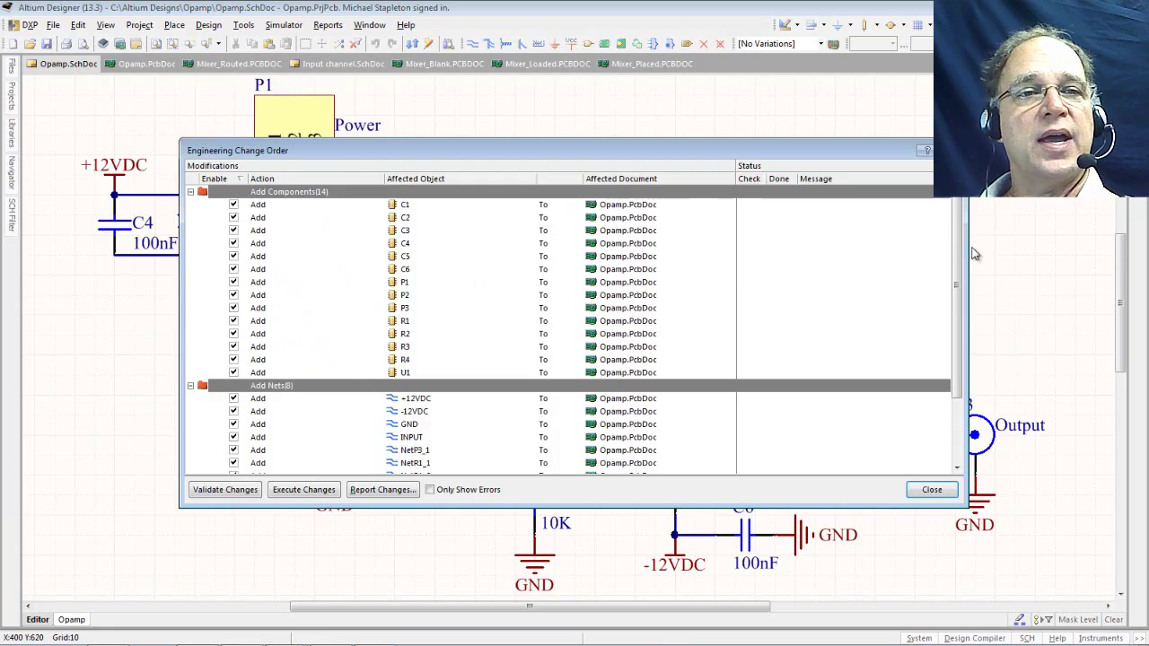
{"action": "scroll", "coordinate": [957, 211], "scroll_direction": "down", "scroll_amount": 2}
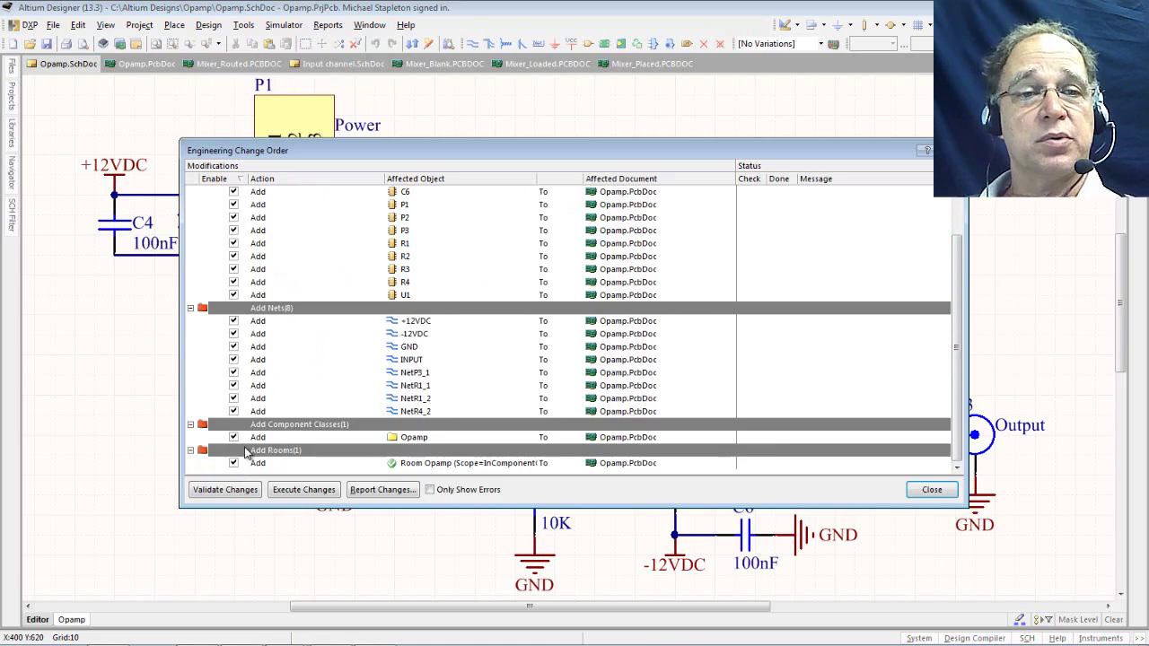
{"action": "left_click", "coordinate": [229, 494]}
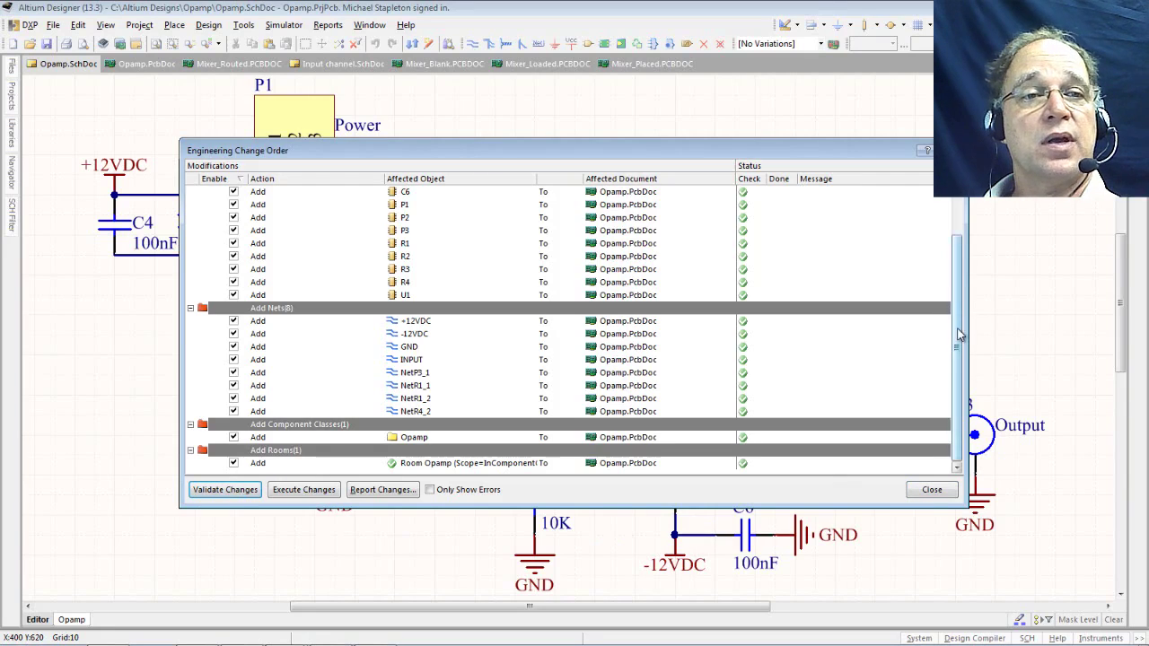
{"action": "left_click_drag", "start_coordinate": [958, 329], "coordinate": [962, 256]}
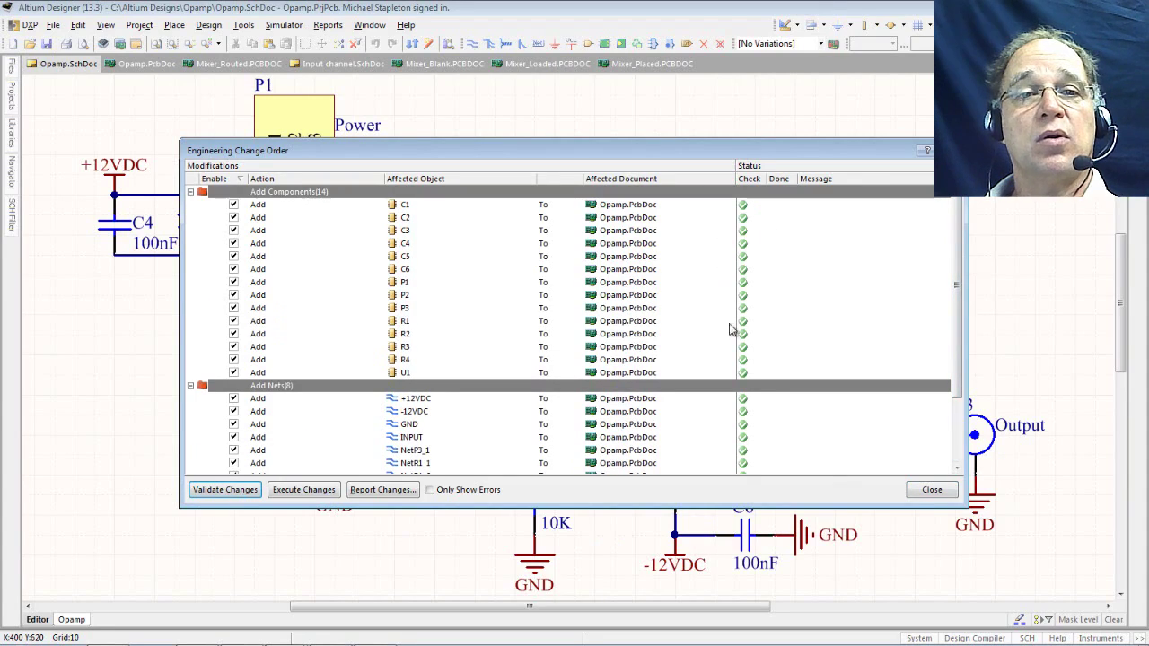
{"action": "scroll", "coordinate": [957, 341], "scroll_direction": "down", "scroll_amount": 2}
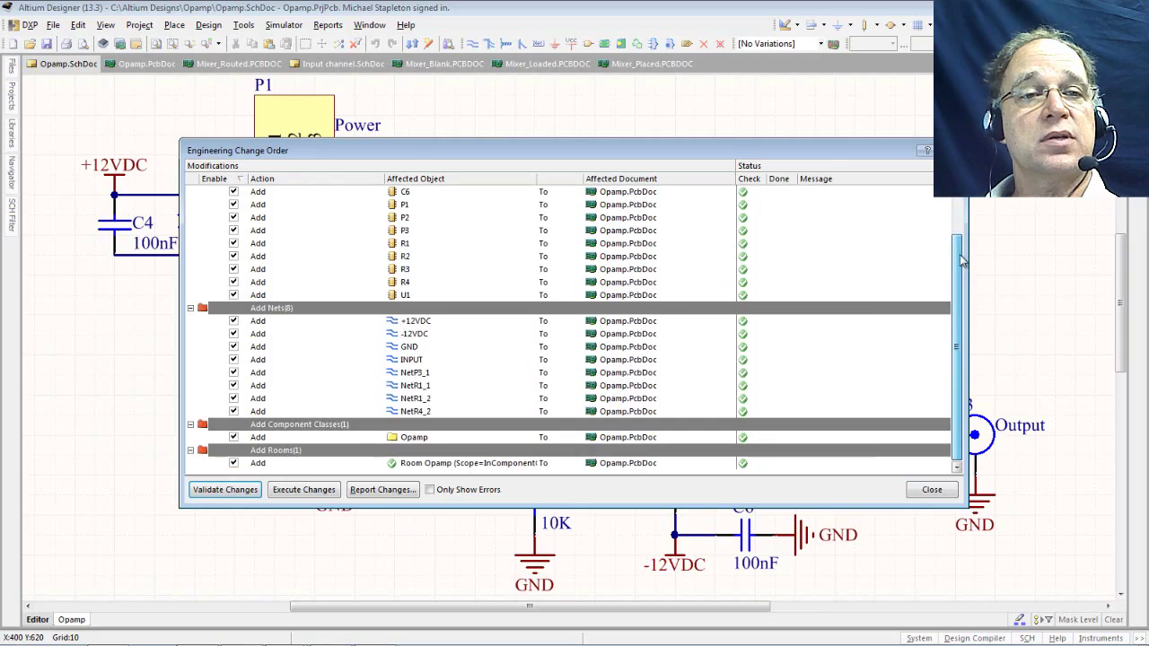
{"action": "left_click", "coordinate": [296, 492]}
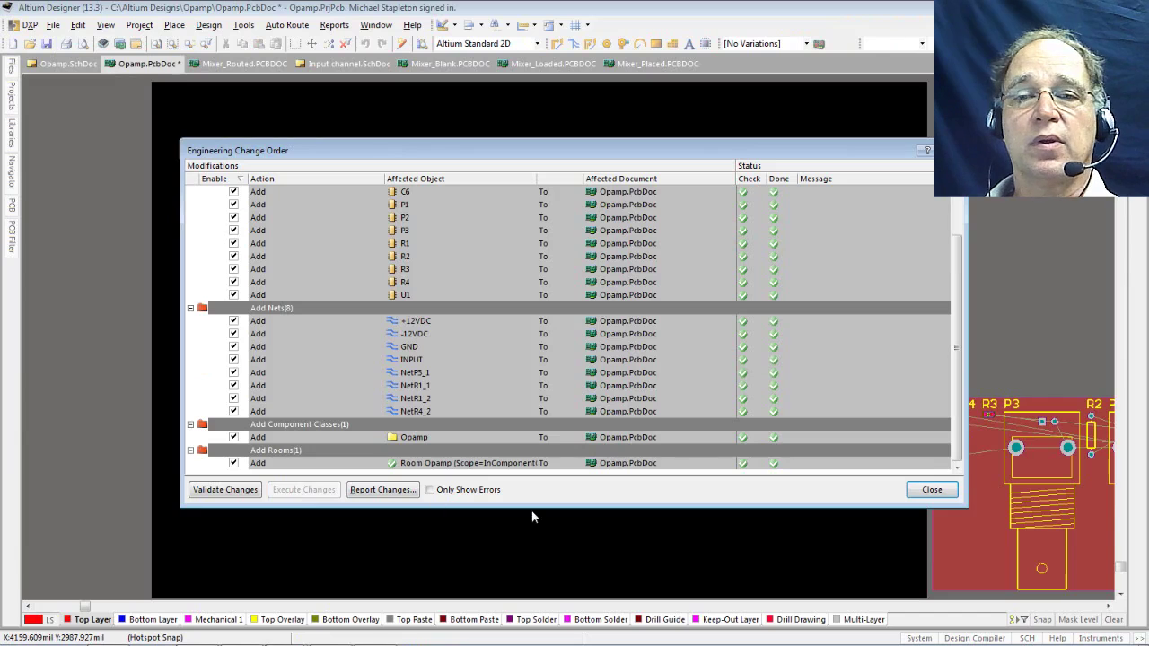
{"action": "left_click", "coordinate": [912, 493]}
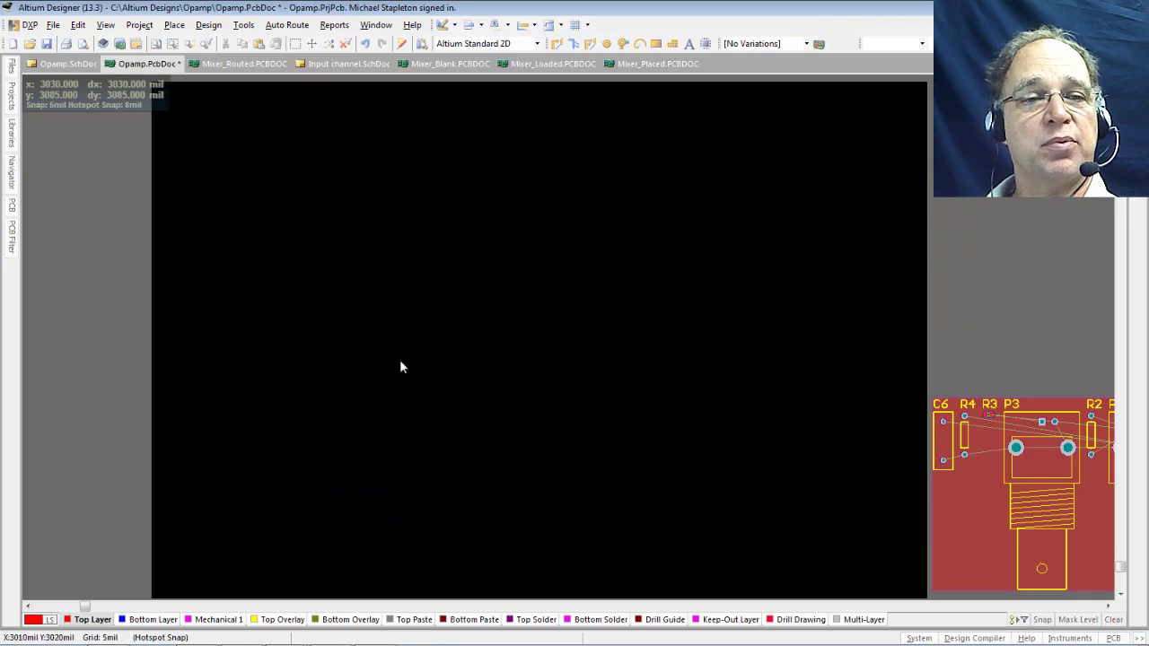
Move the Opamp room with all its components onto the board, lower-left corner at about X 1000 mil, Y 995 mil.
{"action": "left_click", "coordinate": [973, 514]}
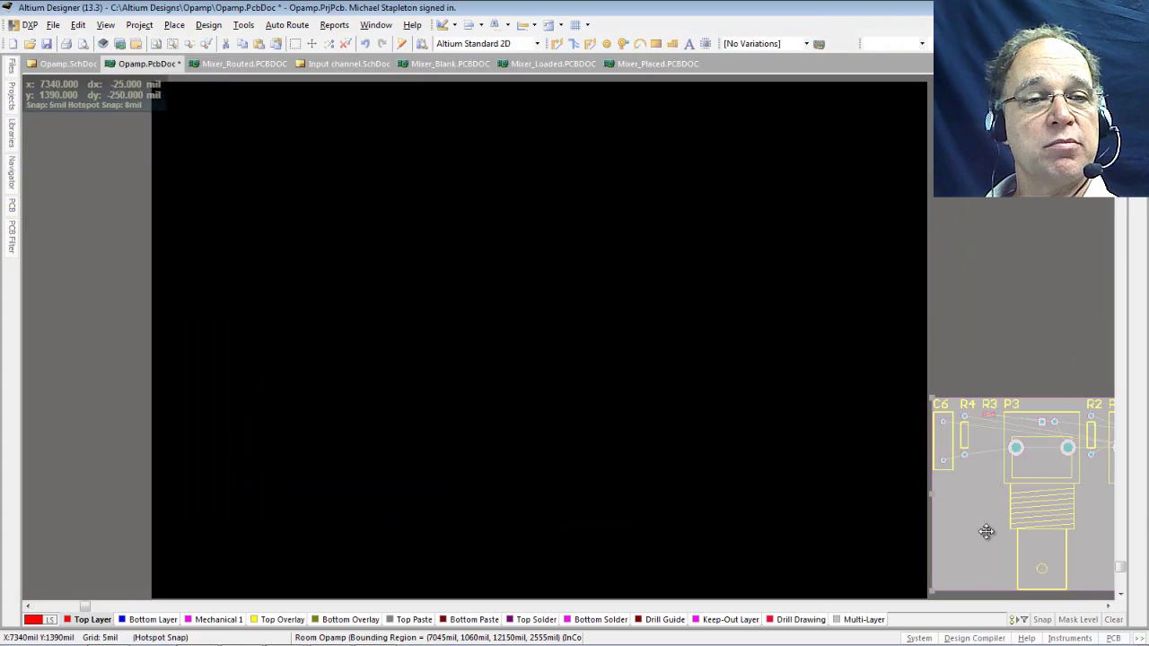
{"action": "left_click", "coordinate": [997, 350]}
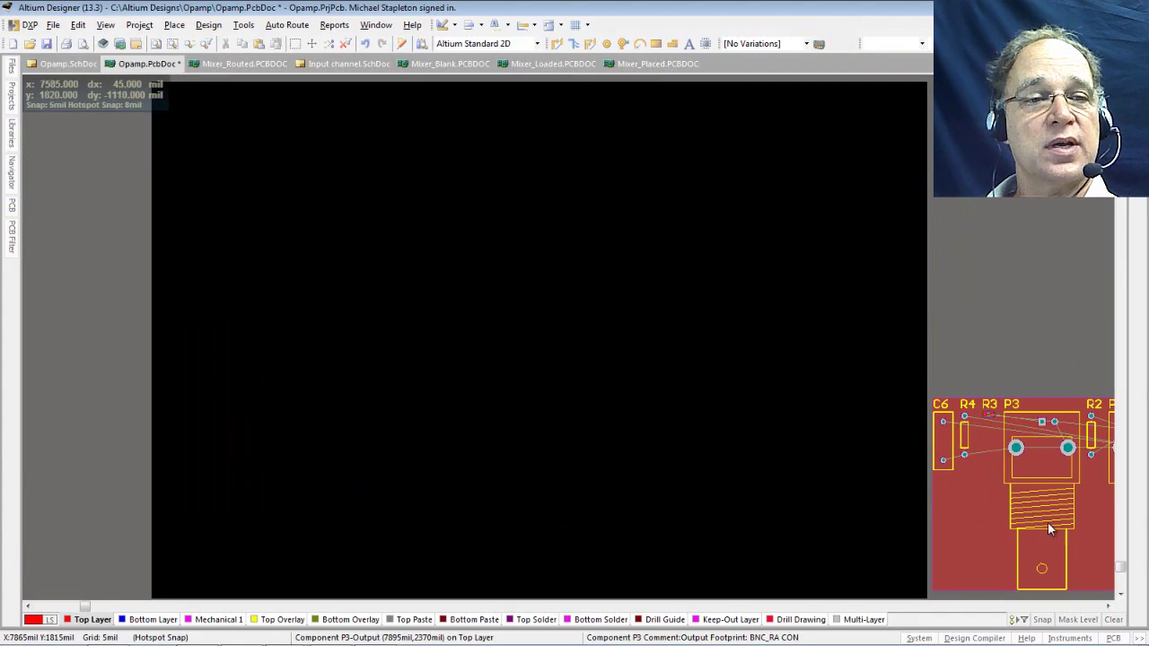
{"action": "left_click", "coordinate": [979, 520]}
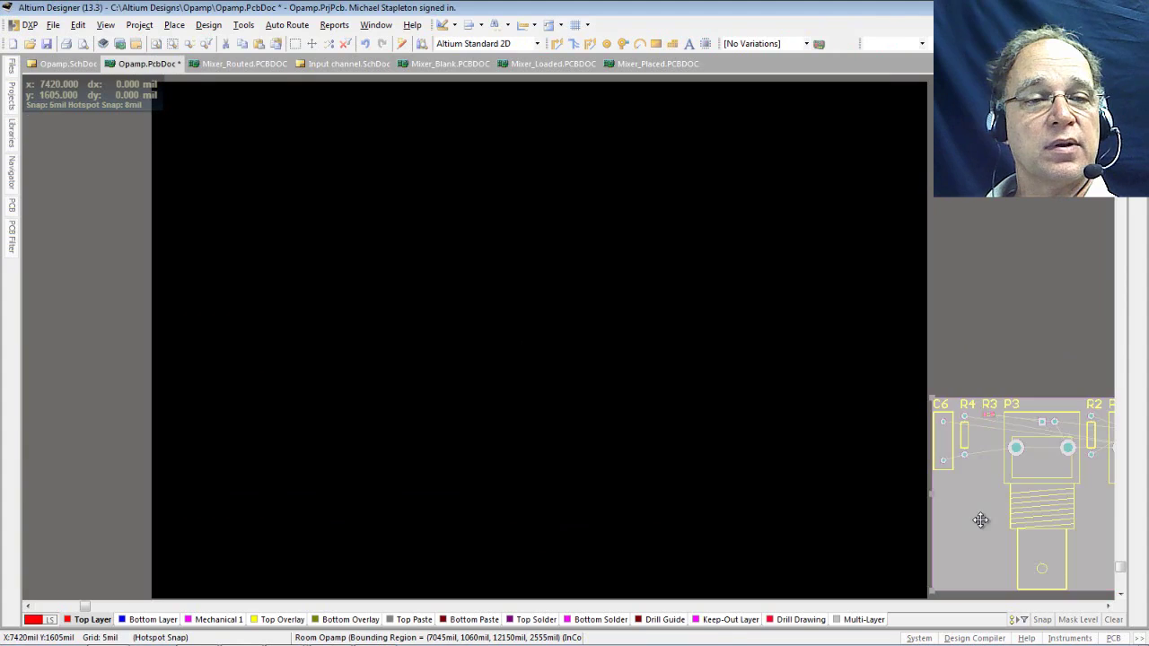
{"action": "key", "text": "shift"}
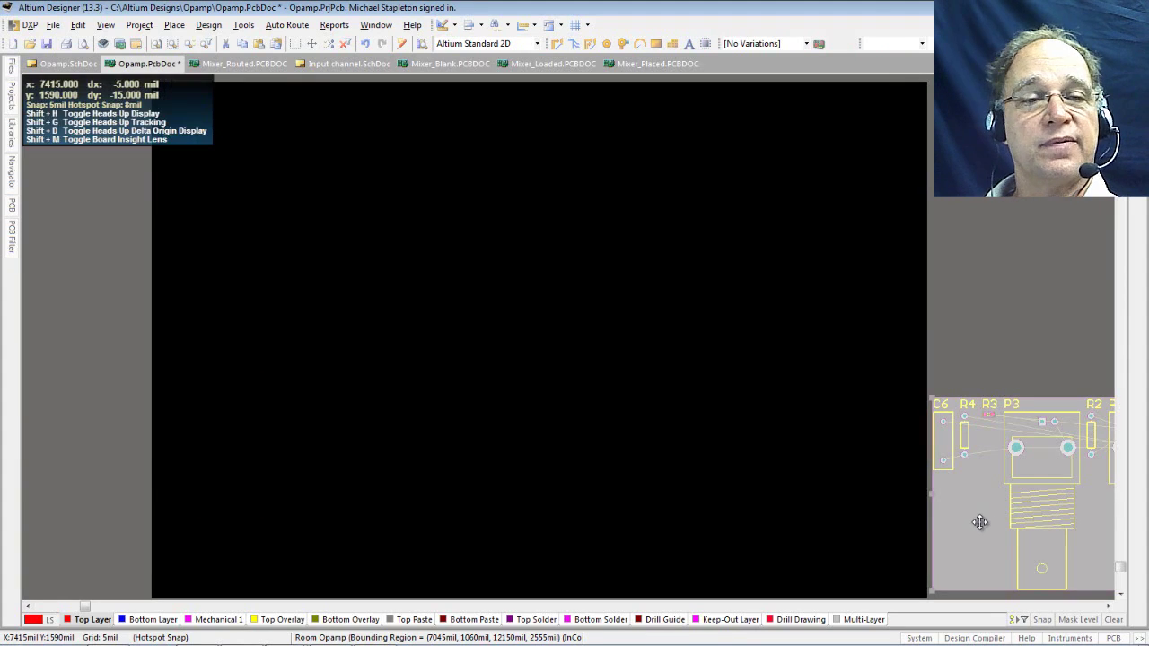
{"action": "left_click_drag", "start_coordinate": [980, 523], "coordinate": [964, 455]}
{"action": "mouse_move", "coordinate": [979, 523]}
{"action": "left_mouse_down"}
{"action": "mouse_move", "coordinate": [949, 415]}
{"action": "mouse_move", "coordinate": [511, 406]}
{"action": "mouse_move", "coordinate": [358, 385]}
{"action": "mouse_move", "coordinate": [182, 463]}
{"action": "left_mouse_up"}
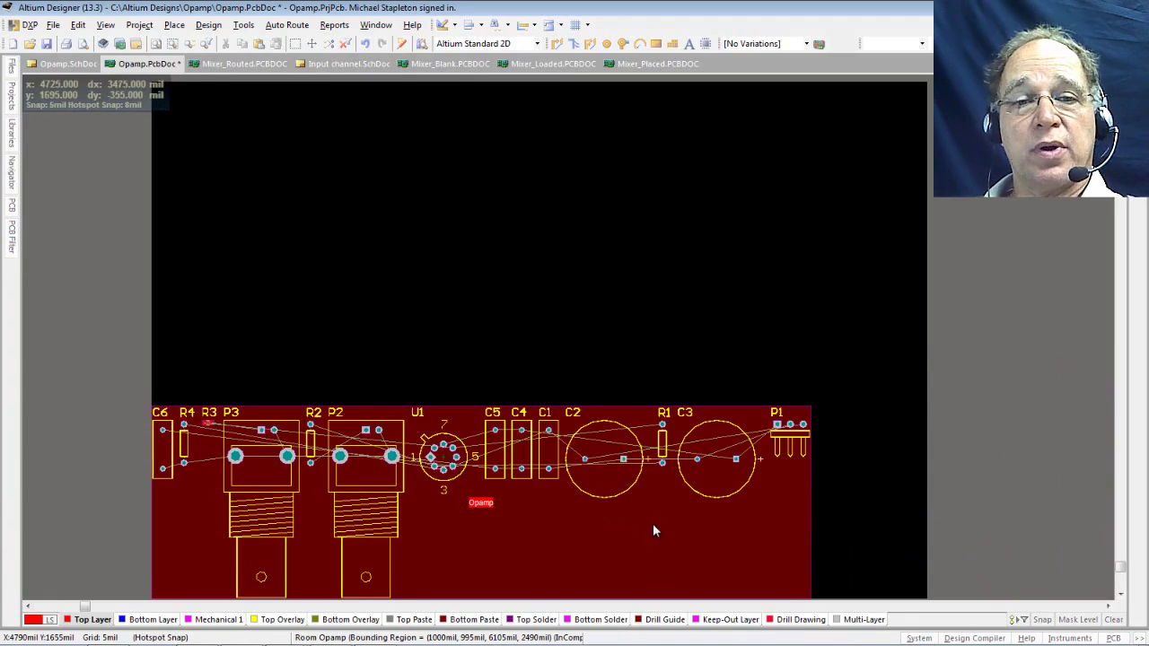
Move capacitor C2 slightly down within the Opamp room, to about X 4595 mil, Y 1770 mil.
{"action": "left_click", "coordinate": [616, 531]}
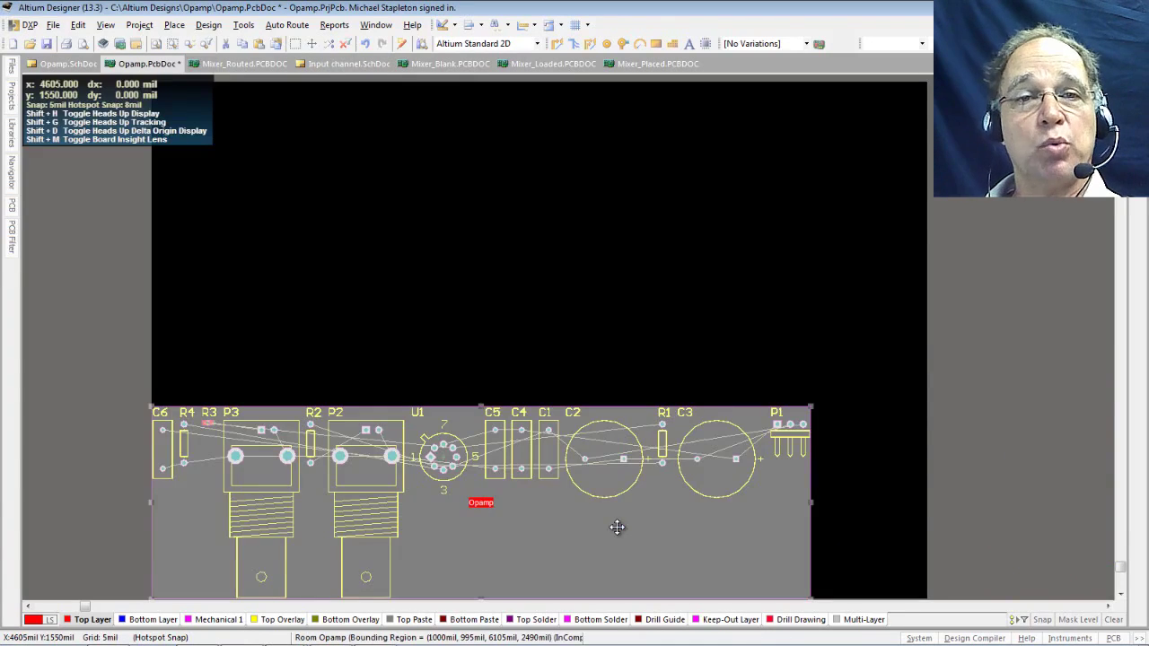
{"action": "left_click", "coordinate": [616, 526]}
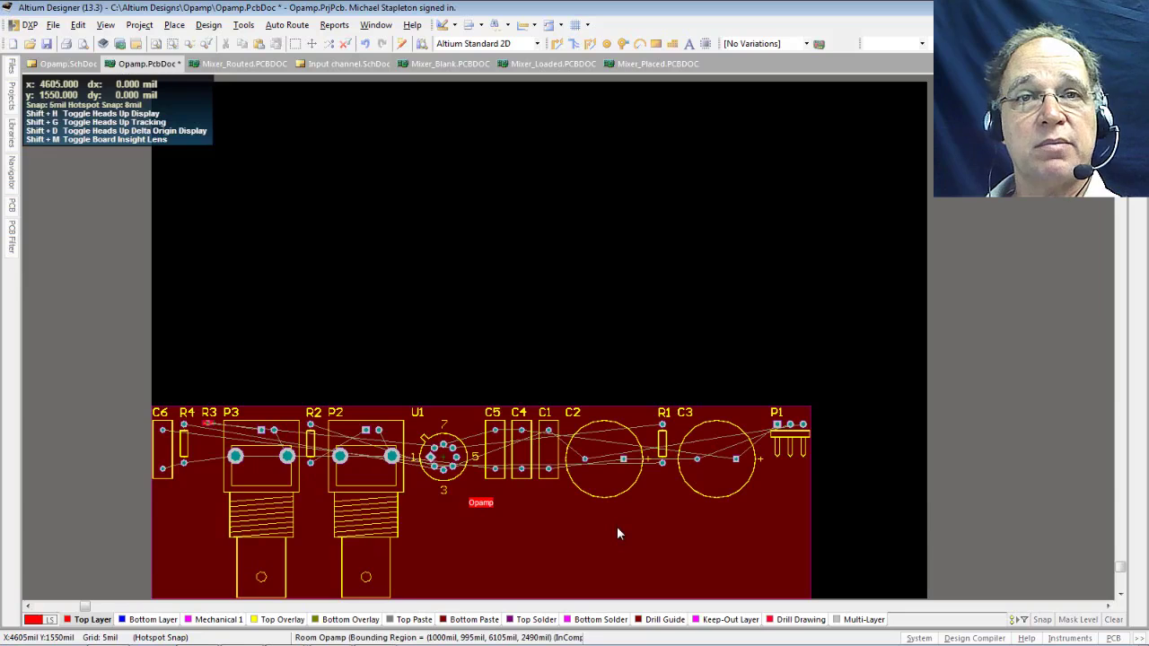
{"action": "left_click_drag", "start_coordinate": [611, 476], "coordinate": [604, 458]}
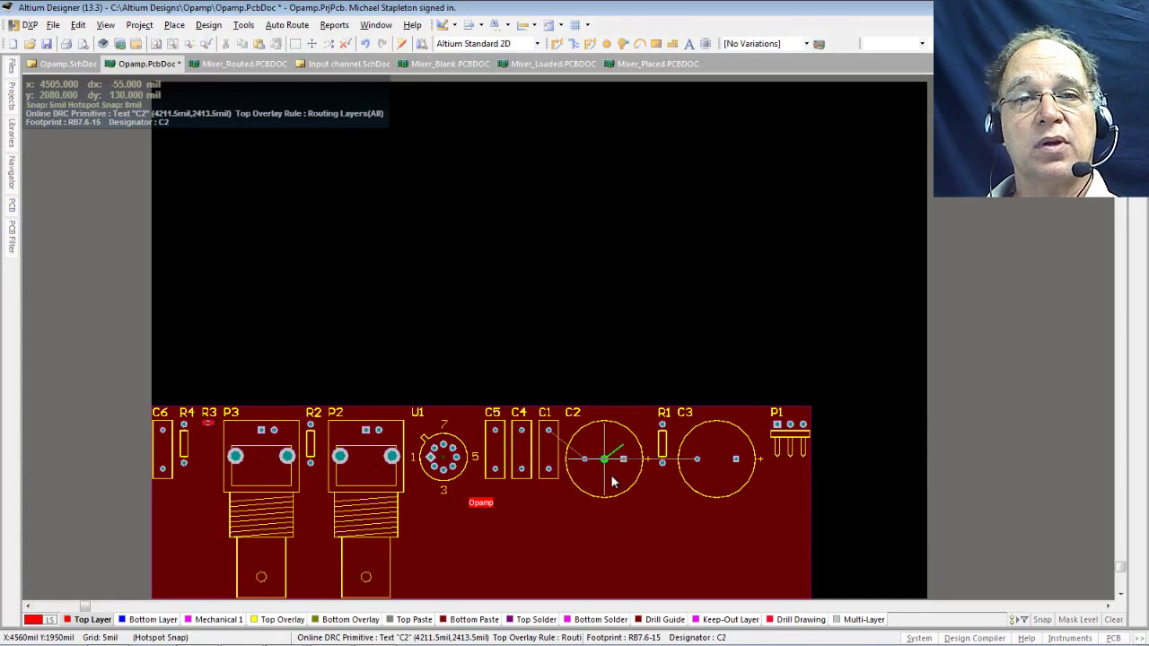
{"action": "mouse_move", "coordinate": [611, 482]}
{"action": "left_mouse_down"}
{"action": "mouse_move", "coordinate": [662, 567]}
{"action": "mouse_move", "coordinate": [704, 570]}
{"action": "mouse_move", "coordinate": [597, 579]}
{"action": "mouse_move", "coordinate": [225, 557]}
{"action": "mouse_move", "coordinate": [453, 539]}
{"action": "mouse_move", "coordinate": [587, 543]}
{"action": "mouse_move", "coordinate": [613, 540]}
{"action": "mouse_move", "coordinate": [615, 499]}
{"action": "left_mouse_up"}
{"action": "mouse_move", "coordinate": [616, 500]}
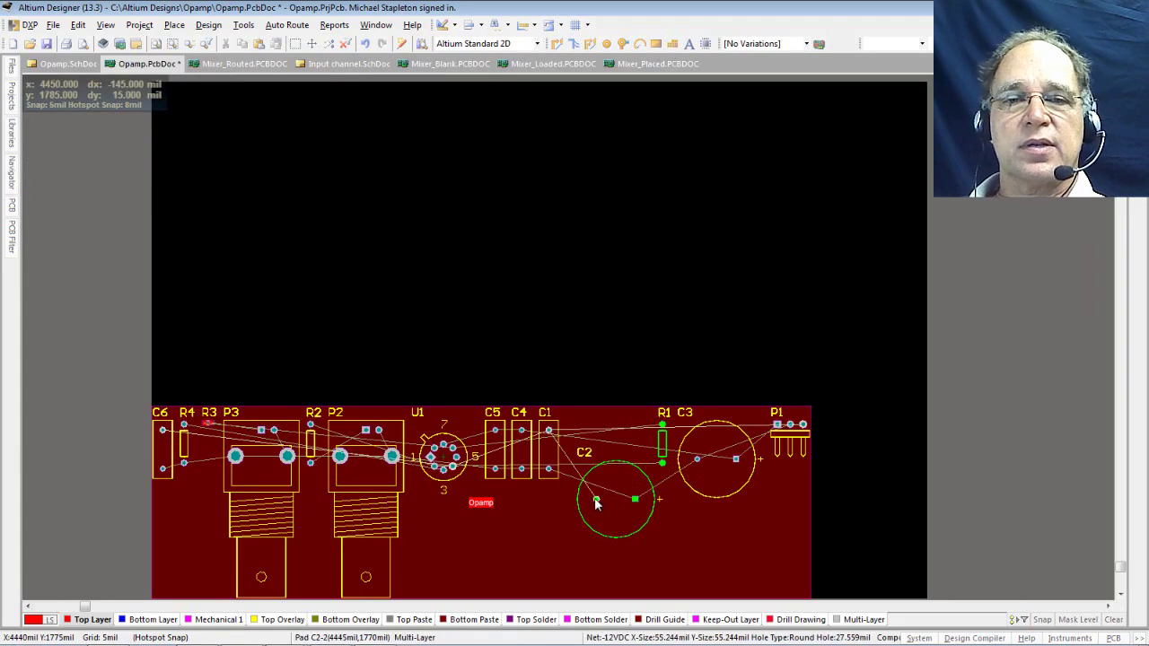
Delete the Opamp room from the board and shift capacitor C2 to about X 4550 mil, Y 1665 mil.
{"action": "left_click", "coordinate": [494, 556]}
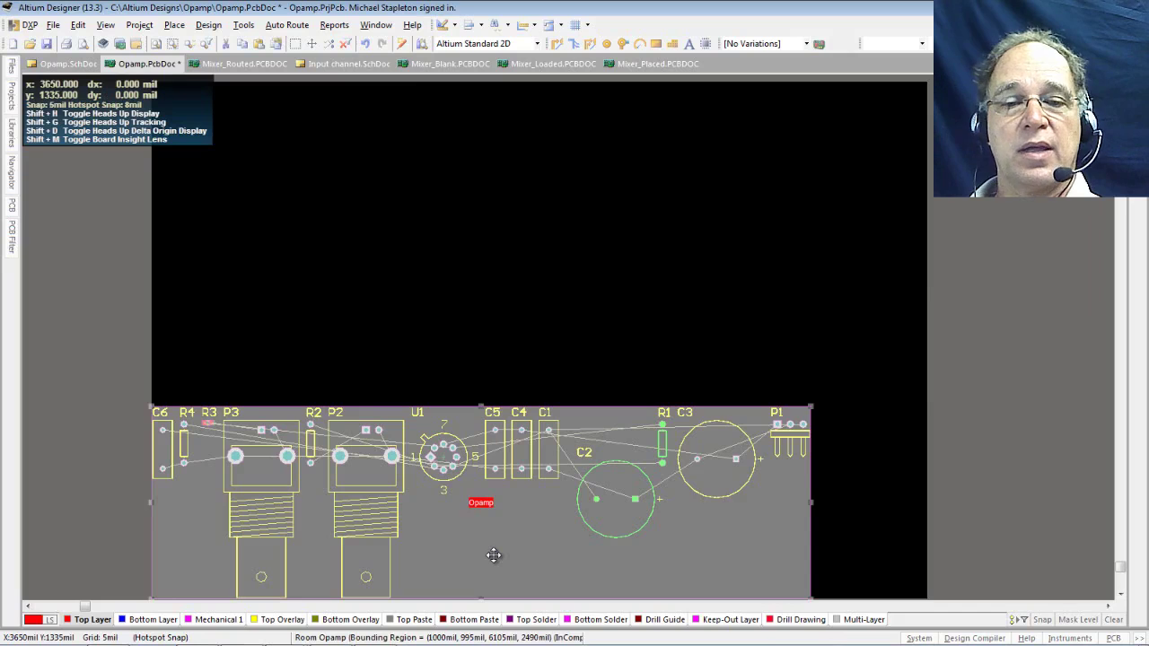
{"action": "key", "text": "Delete"}
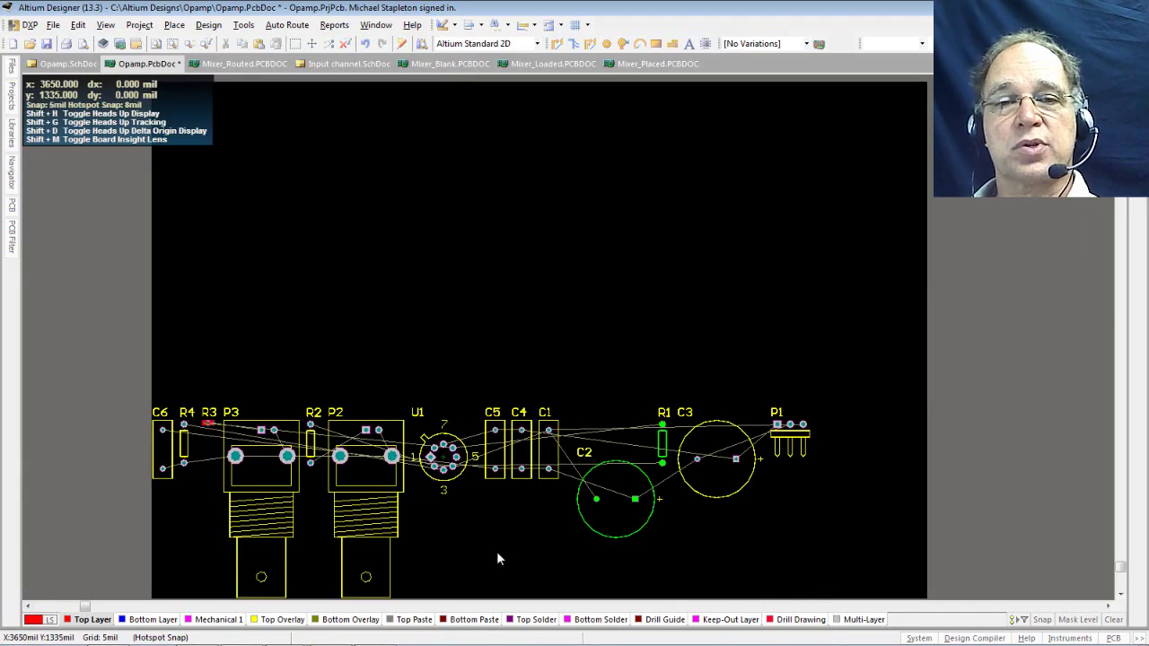
{"action": "left_click_drag", "start_coordinate": [618, 495], "coordinate": [602, 510]}
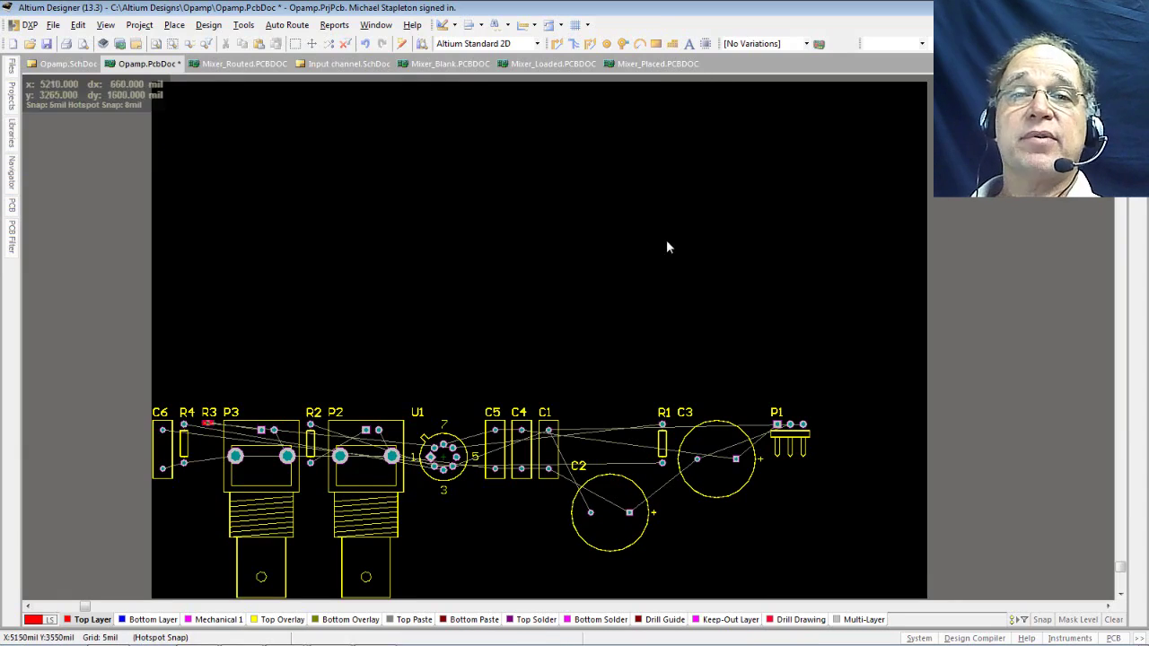
Save the board and rerun the PCB update from Opamp.SchDoc, executing it with the Add Rooms change disabled.
{"action": "left_click", "coordinate": [47, 44]}
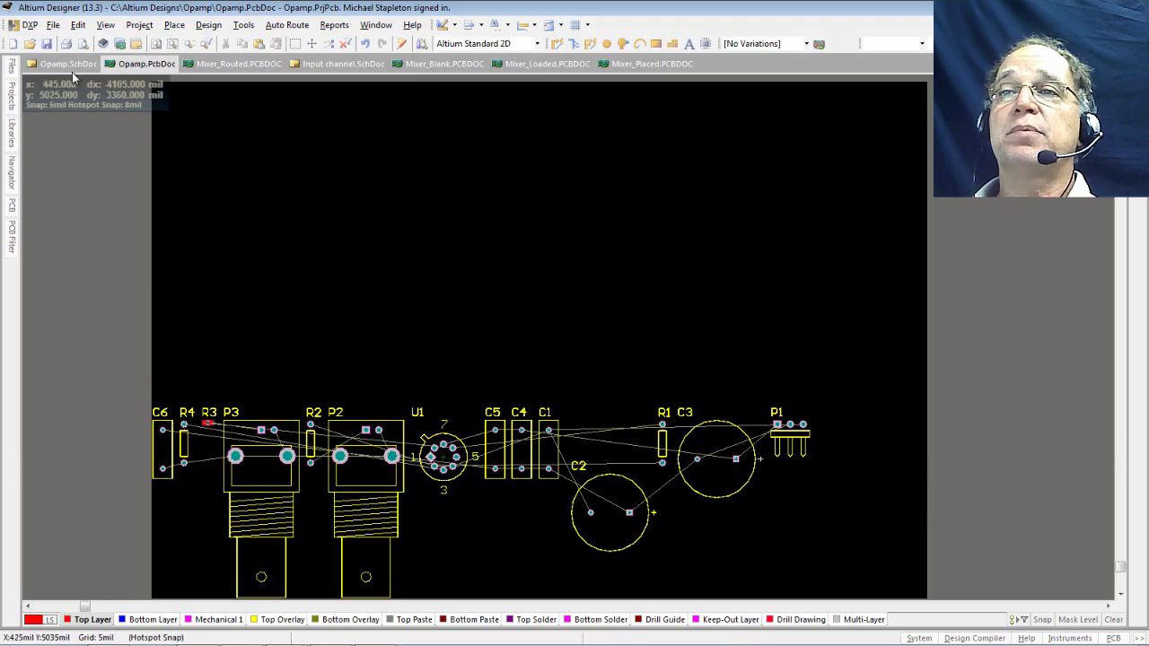
{"action": "left_click", "coordinate": [74, 67]}
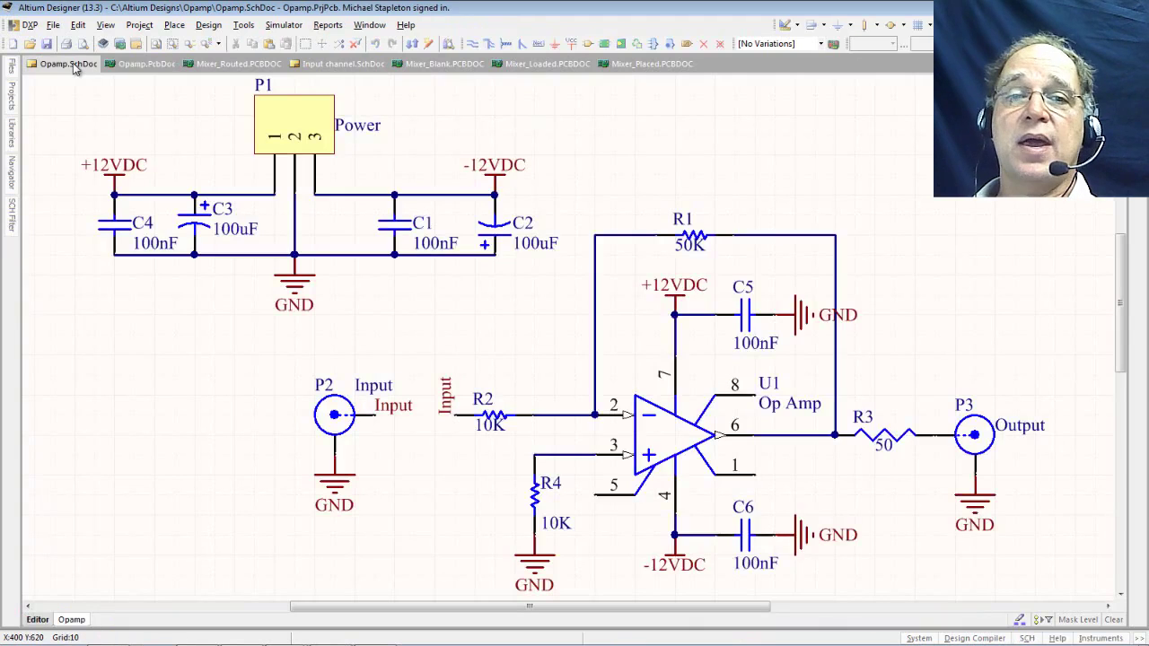
{"action": "left_click", "coordinate": [208, 25]}
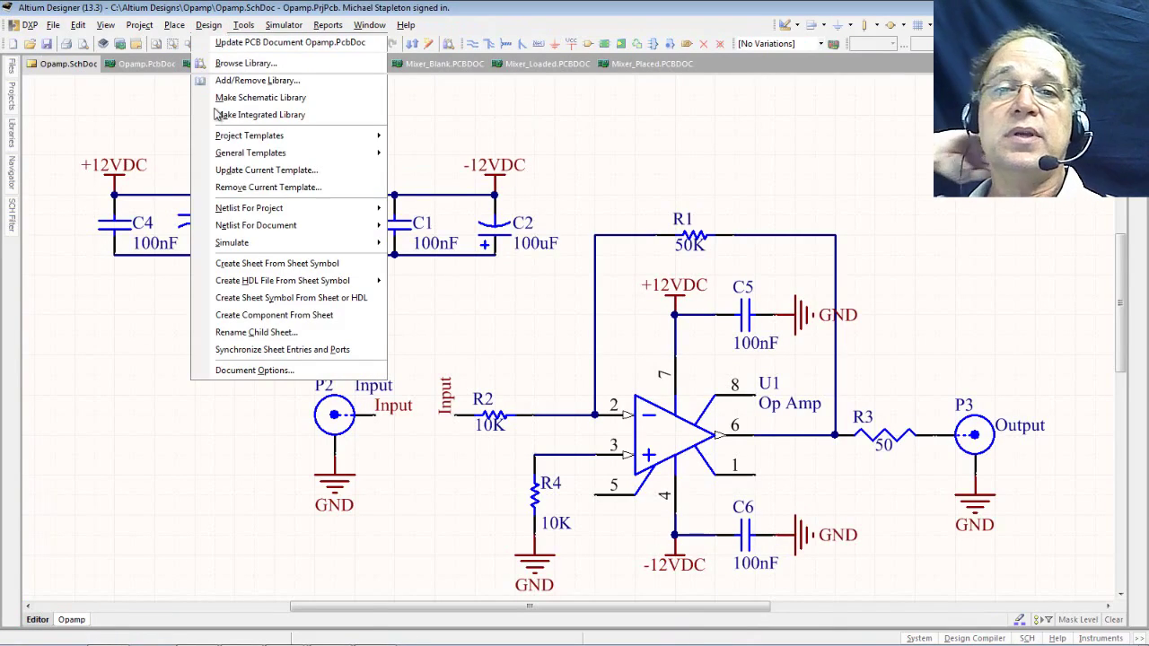
{"action": "left_click", "coordinate": [234, 43]}
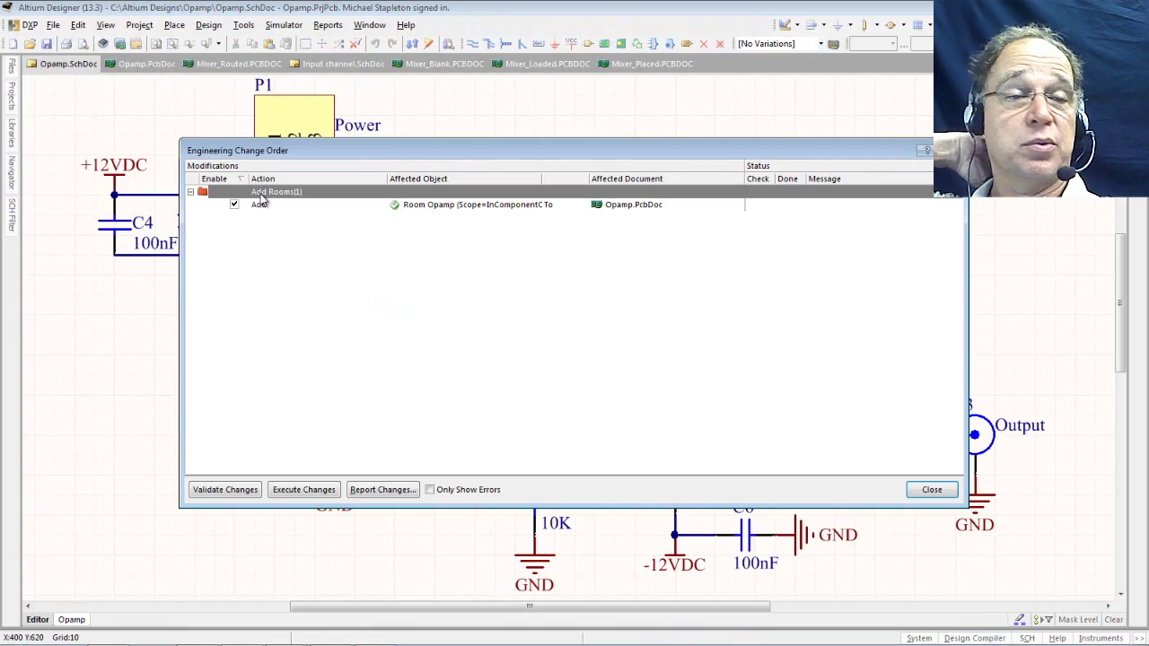
{"action": "left_click", "coordinate": [233, 205]}
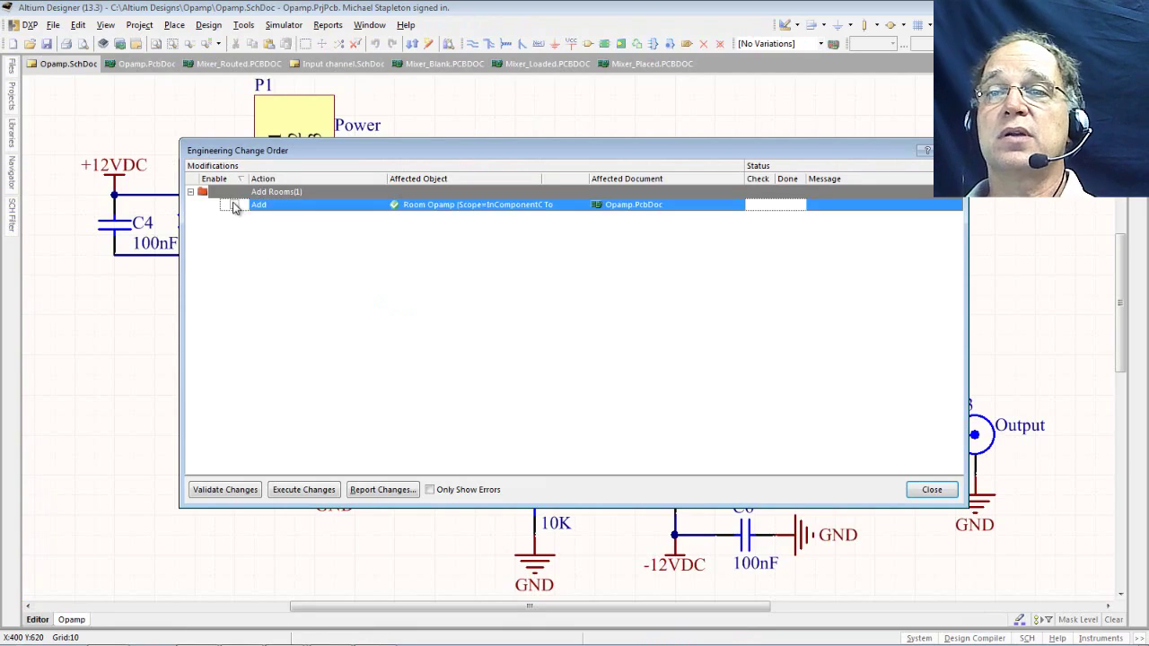
{"action": "left_click", "coordinate": [303, 489]}
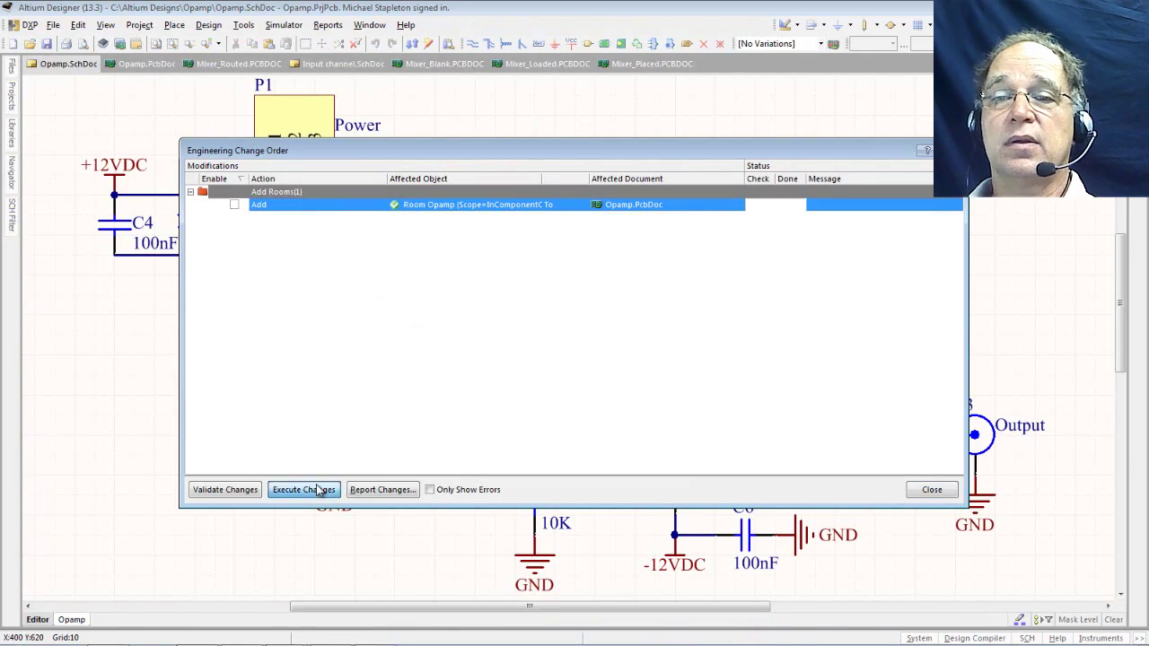
{"action": "left_click", "coordinate": [932, 489]}
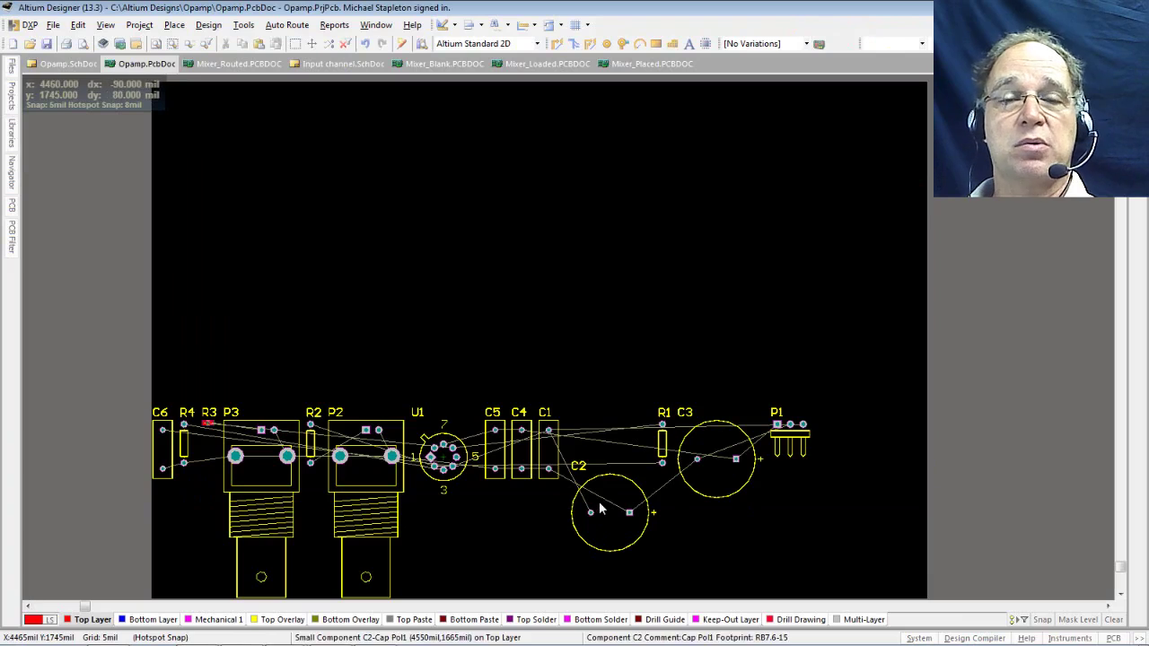
In the Opamp.PrjPcb project options, turn off Generate Rooms for Opamp.SchDoc in the class generation settings.
{"action": "left_click", "coordinate": [68, 64]}
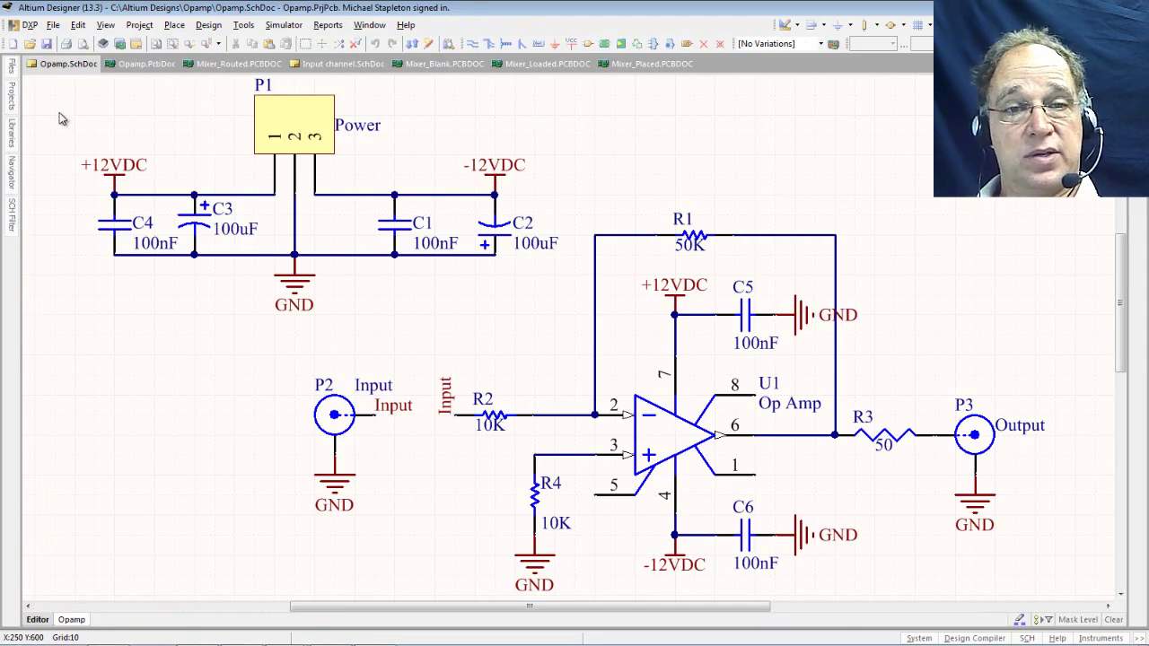
{"action": "left_click", "coordinate": [208, 29]}
{"action": "mouse_move", "coordinate": [139, 25]}
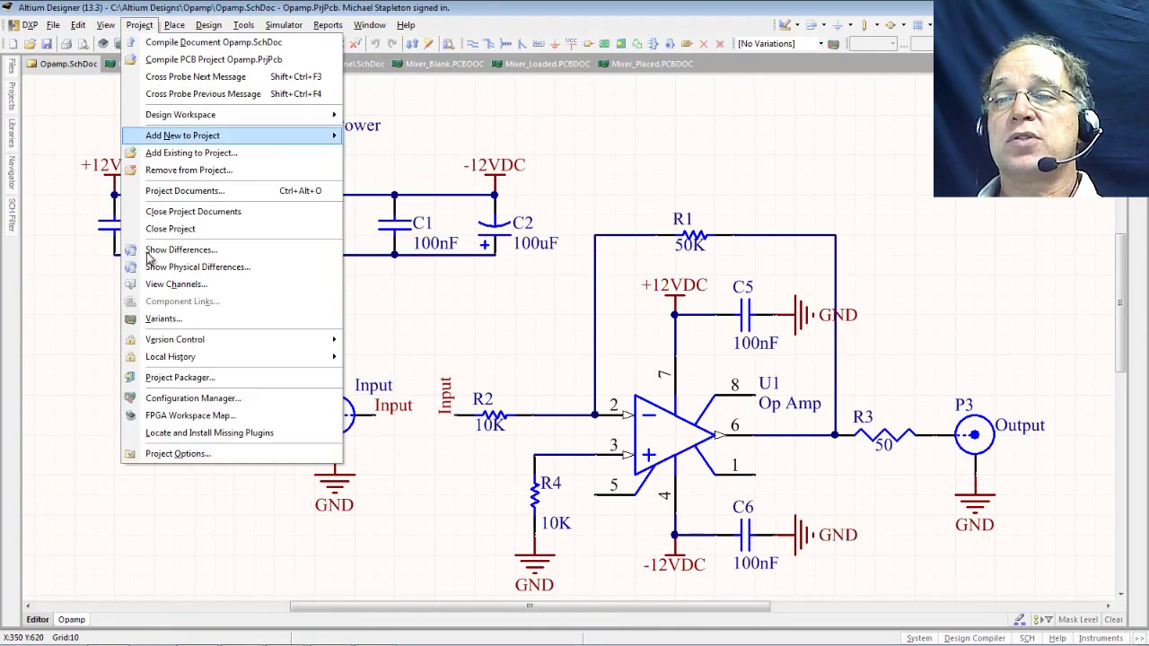
{"action": "left_click", "coordinate": [178, 454]}
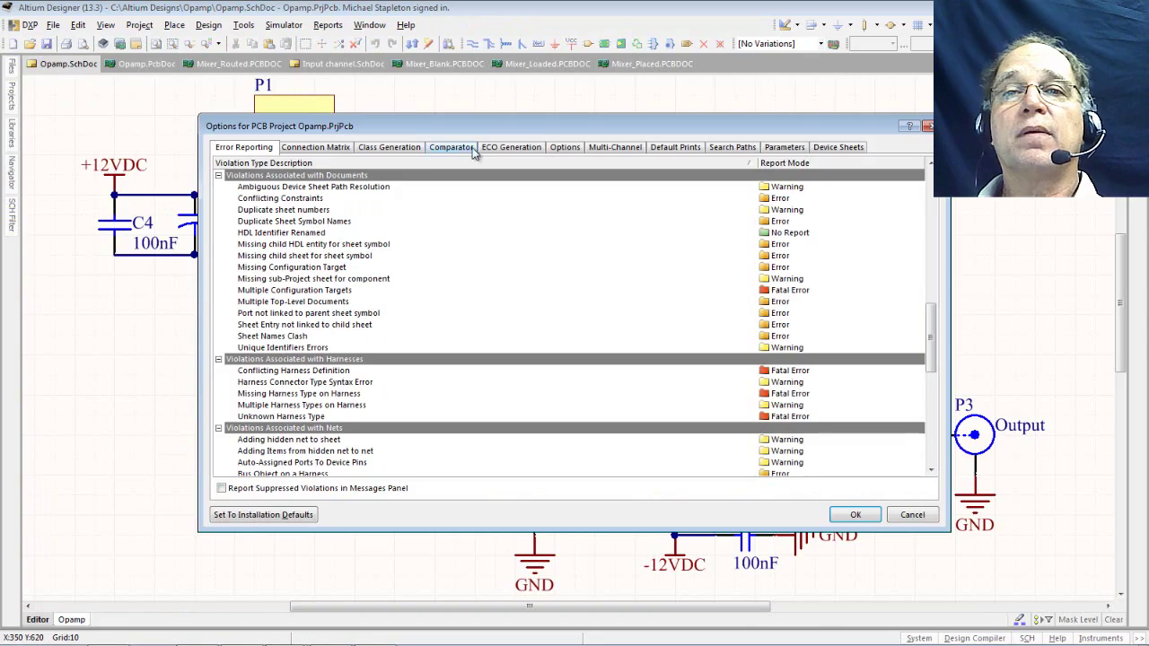
{"action": "left_click", "coordinate": [388, 148]}
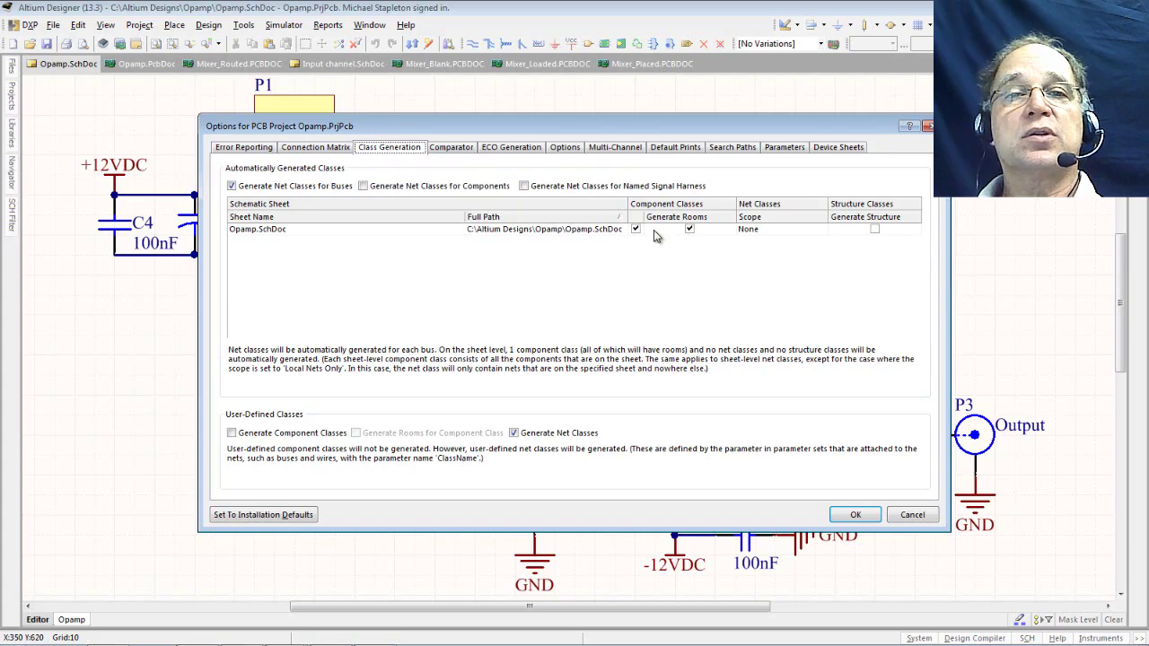
{"action": "left_click", "coordinate": [689, 231]}
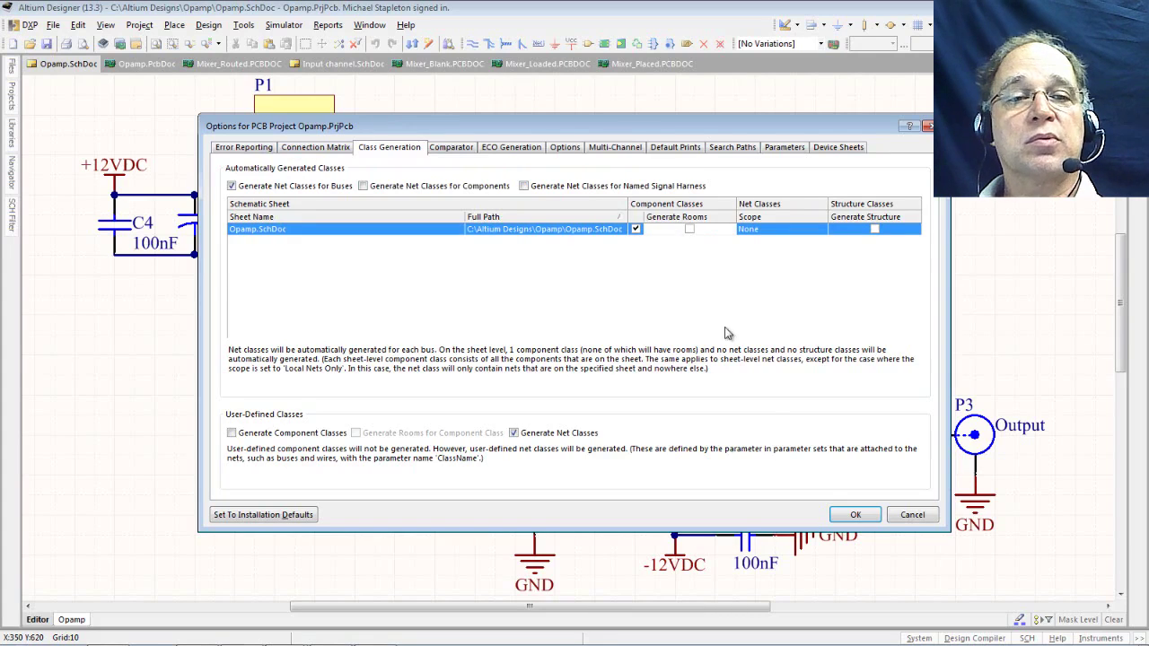
{"action": "left_click", "coordinate": [855, 515]}
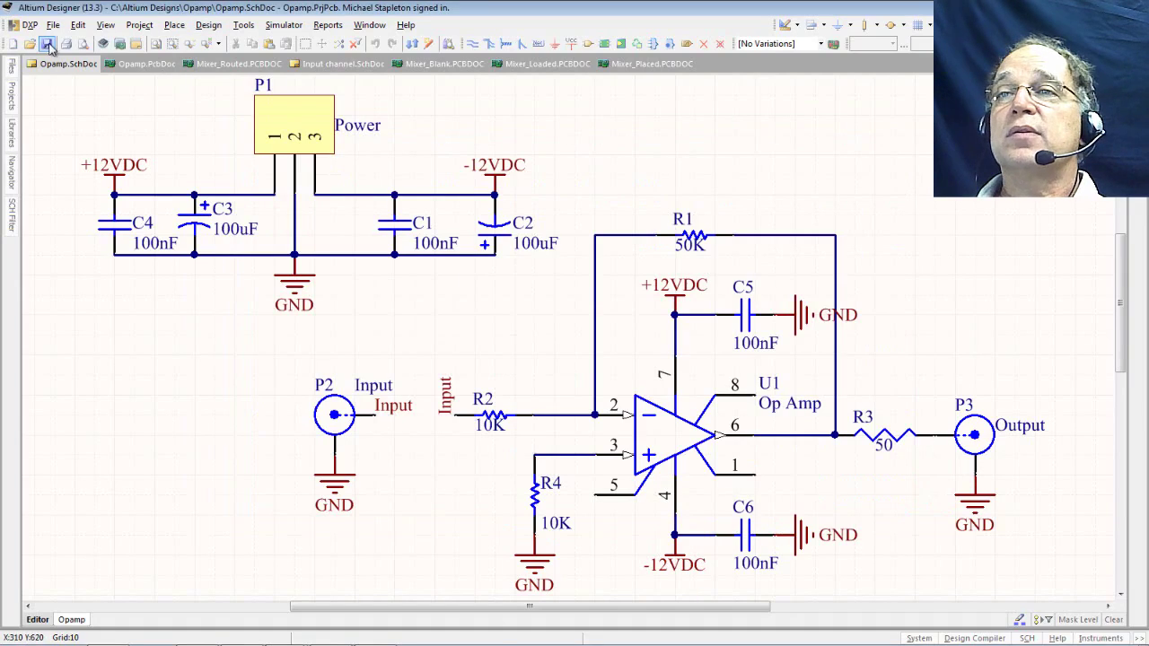
Rerun the update of Opamp.PcbDoc from the schematic to check for remaining differences, and dismiss the comparison result.
{"action": "left_click", "coordinate": [208, 25]}
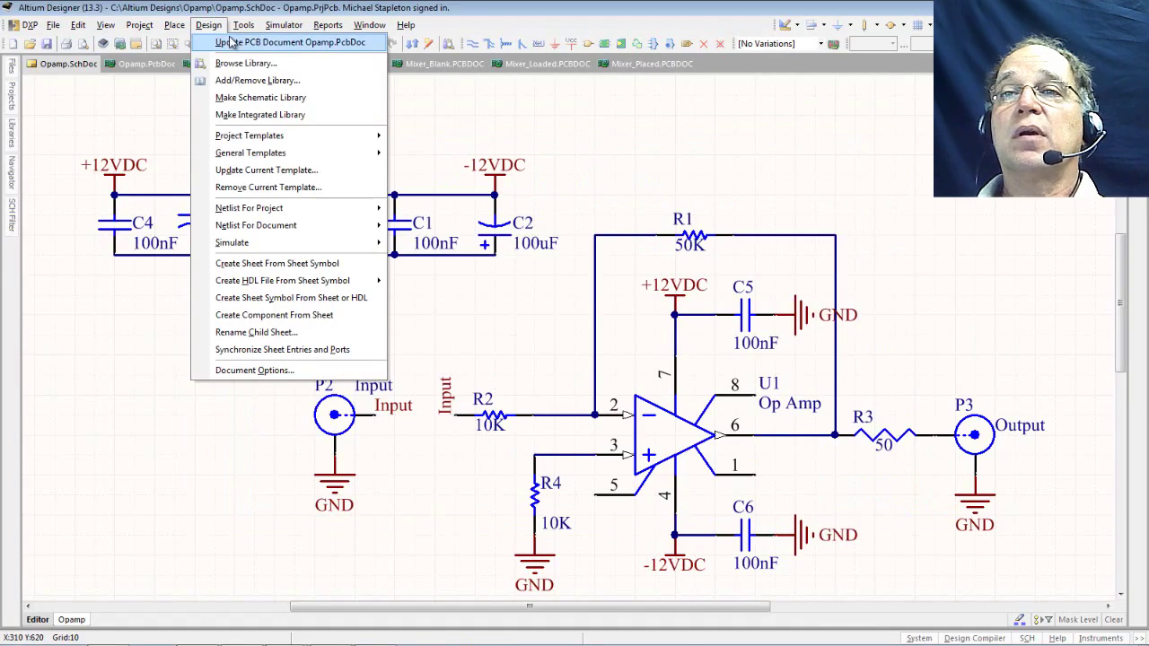
{"action": "left_click", "coordinate": [224, 42]}
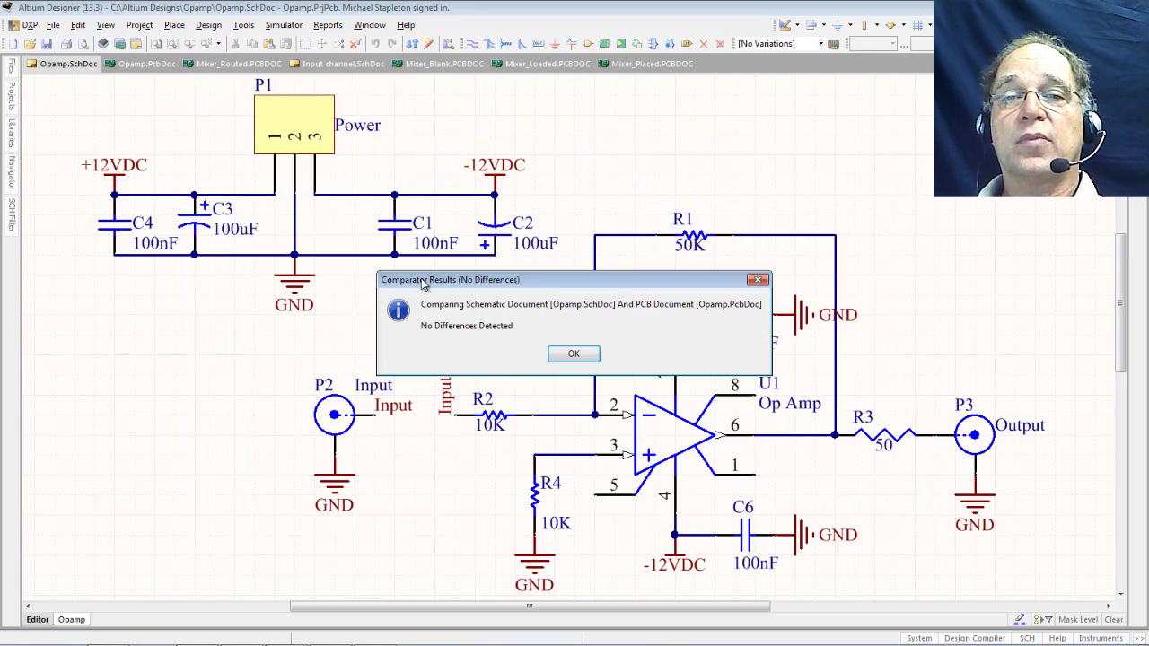
{"action": "left_click", "coordinate": [572, 355]}
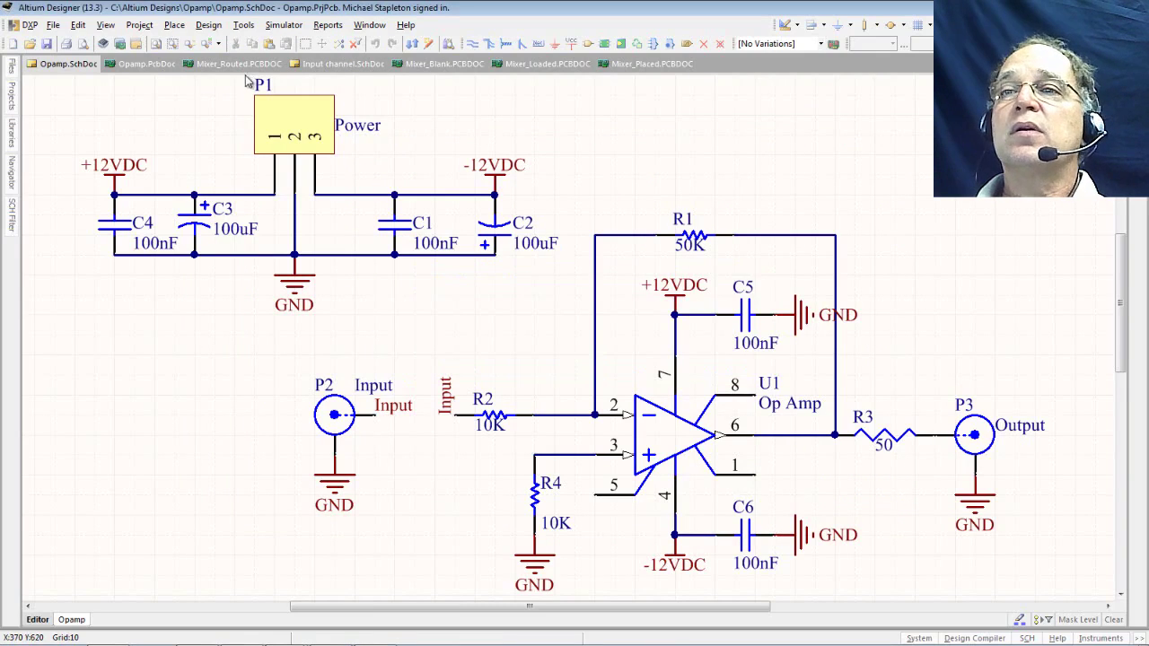
On Opamp.PcbDoc, toggle the measurement units between millimetres and mils, finishing in mils.
{"action": "left_click", "coordinate": [135, 65]}
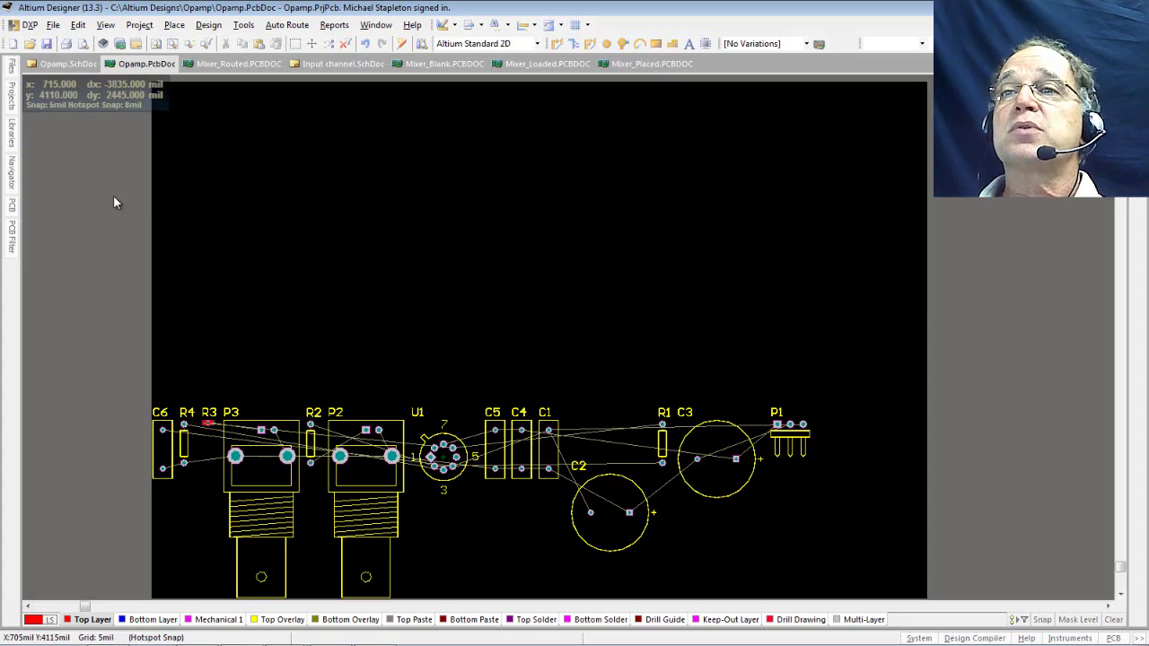
{"action": "left_click", "coordinate": [106, 25]}
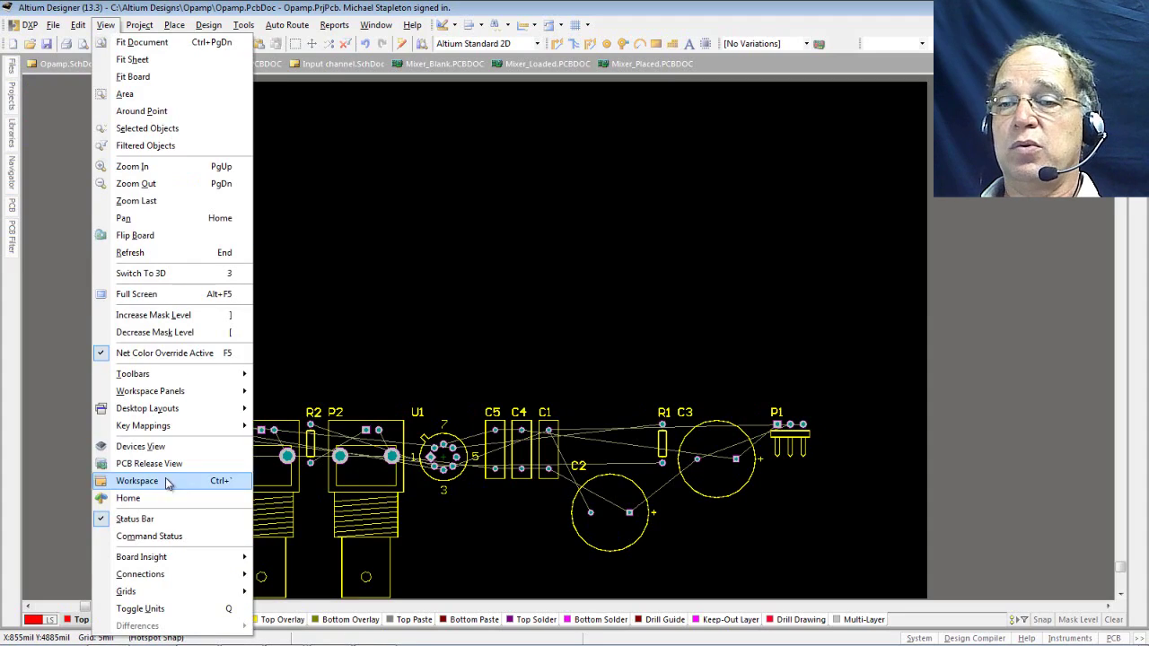
{"action": "left_click", "coordinate": [150, 615]}
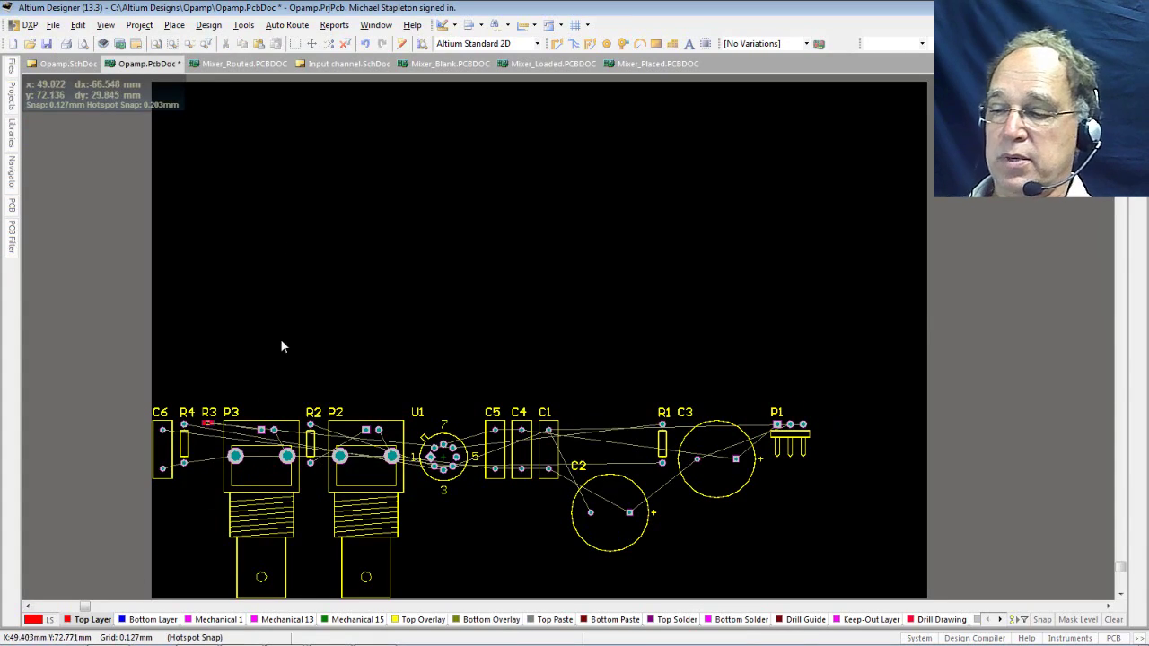
{"action": "key", "text": "q"}
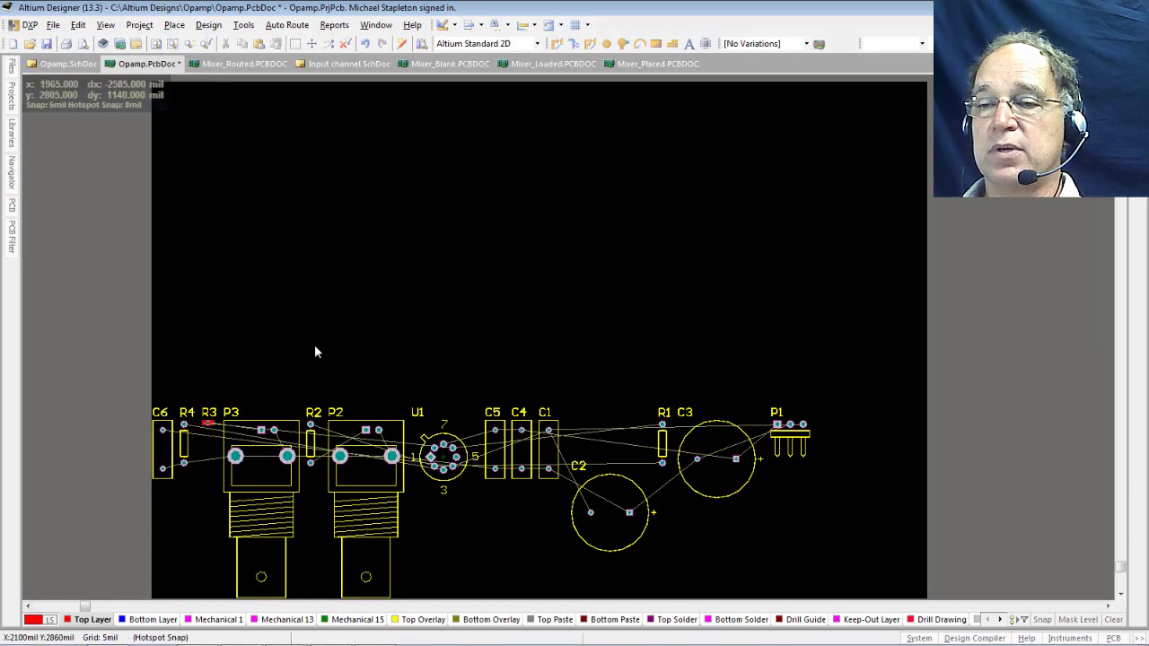
{"action": "key", "text": "q"}
{"action": "key", "text": "q"}
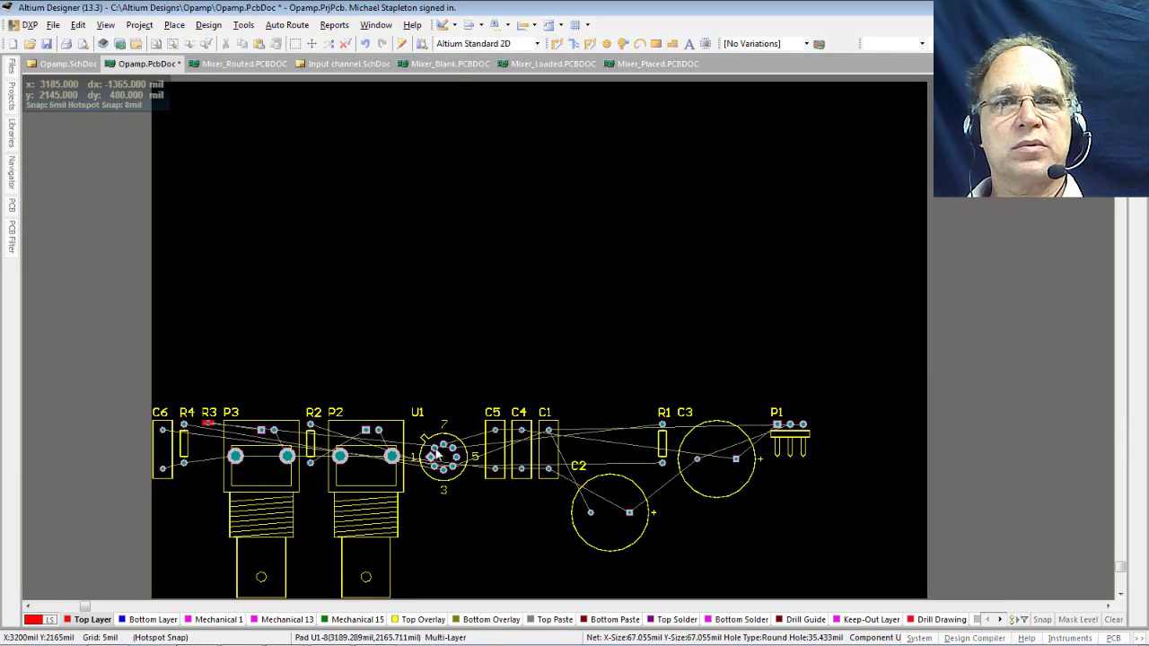
Inspect the components U1, C3 and C2 on the board and save Opamp.PcbDoc.
{"action": "mouse_move", "coordinate": [437, 455]}
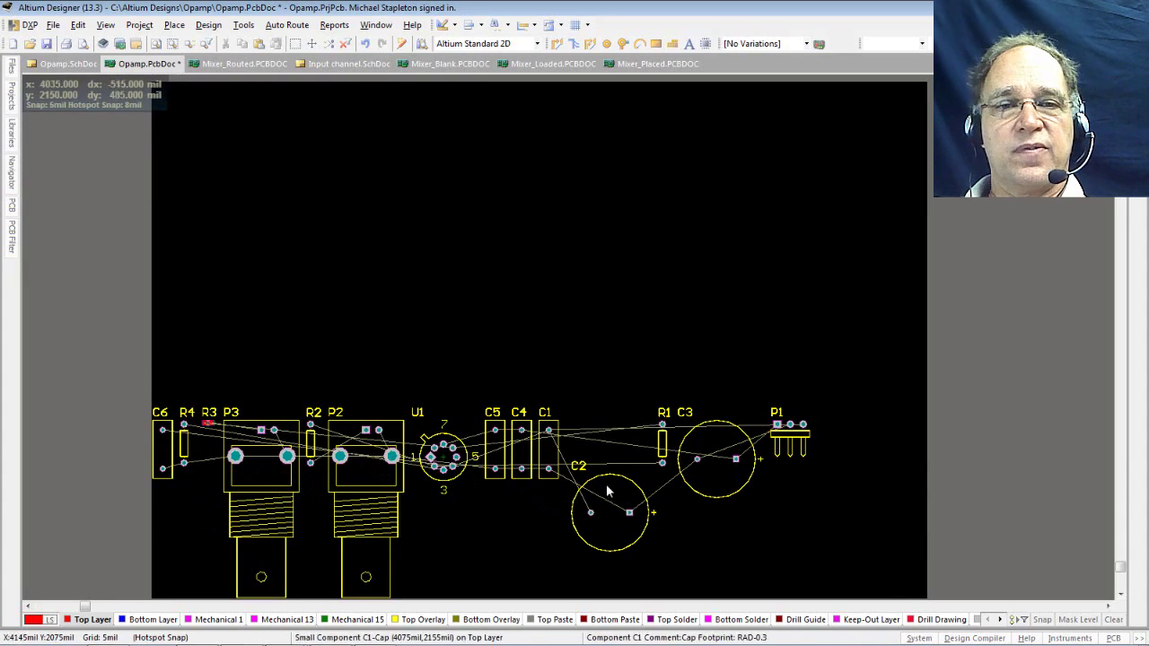
{"action": "mouse_move", "coordinate": [720, 445]}
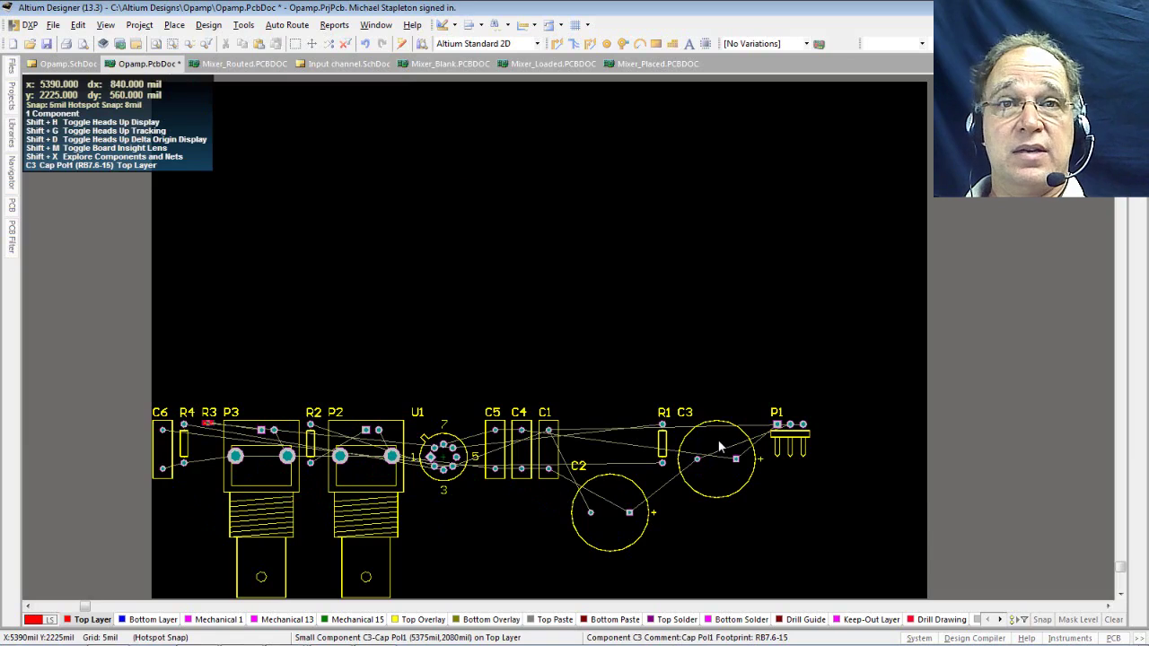
{"action": "mouse_move", "coordinate": [654, 518]}
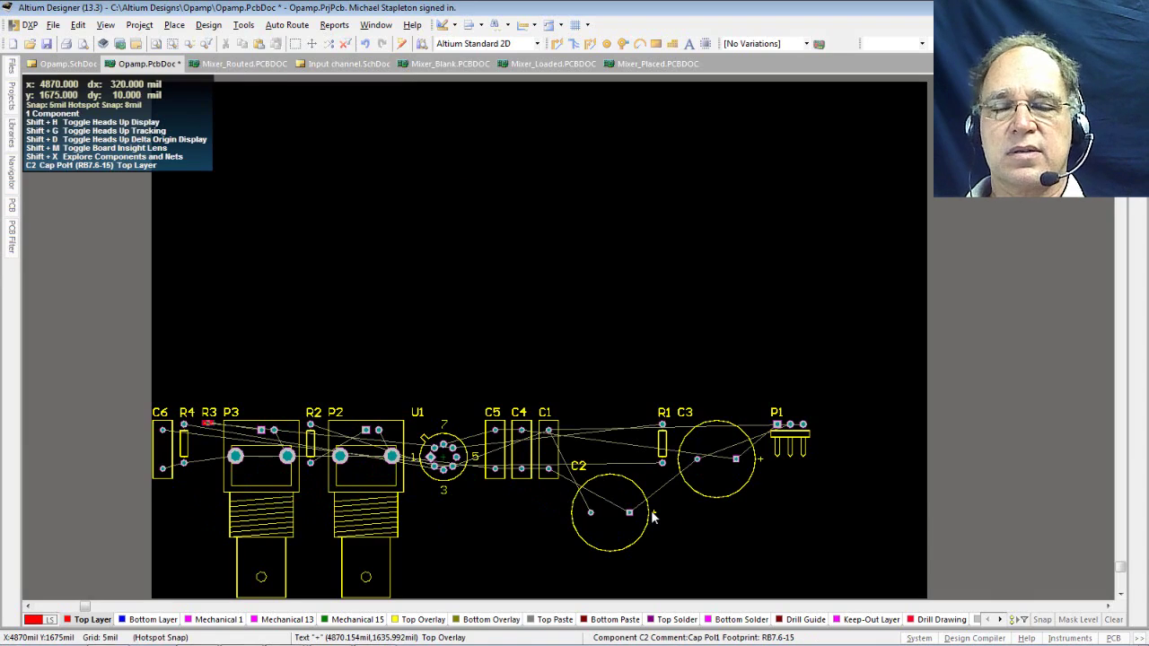
{"action": "left_click", "coordinate": [54, 25]}
{"action": "left_click", "coordinate": [83, 222]}
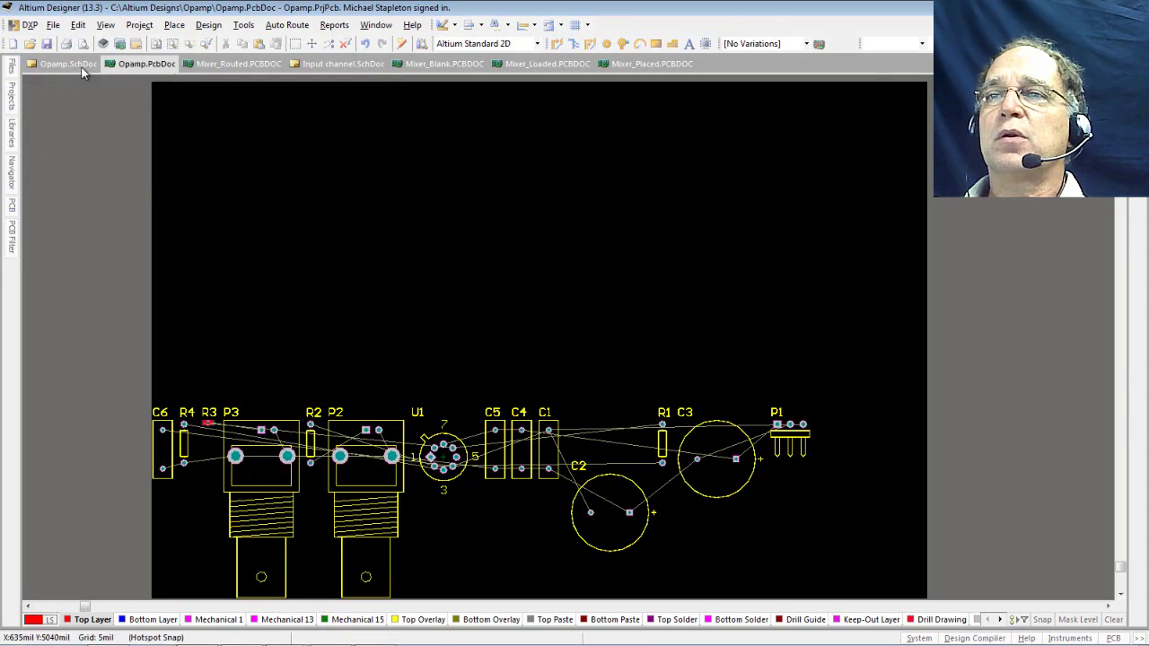
Open the properties of op amp U1 in Opamp.SchDoc and start adding a new model of type Footprint.
{"action": "left_click", "coordinate": [81, 67]}
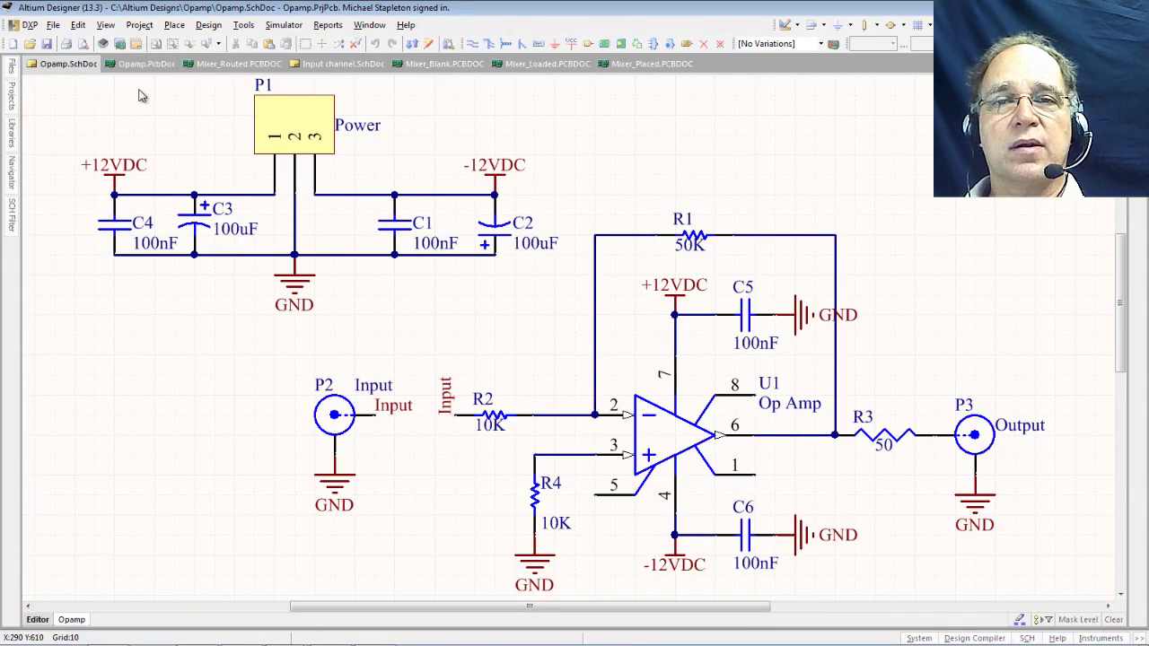
{"action": "double_click", "coordinate": [651, 437]}
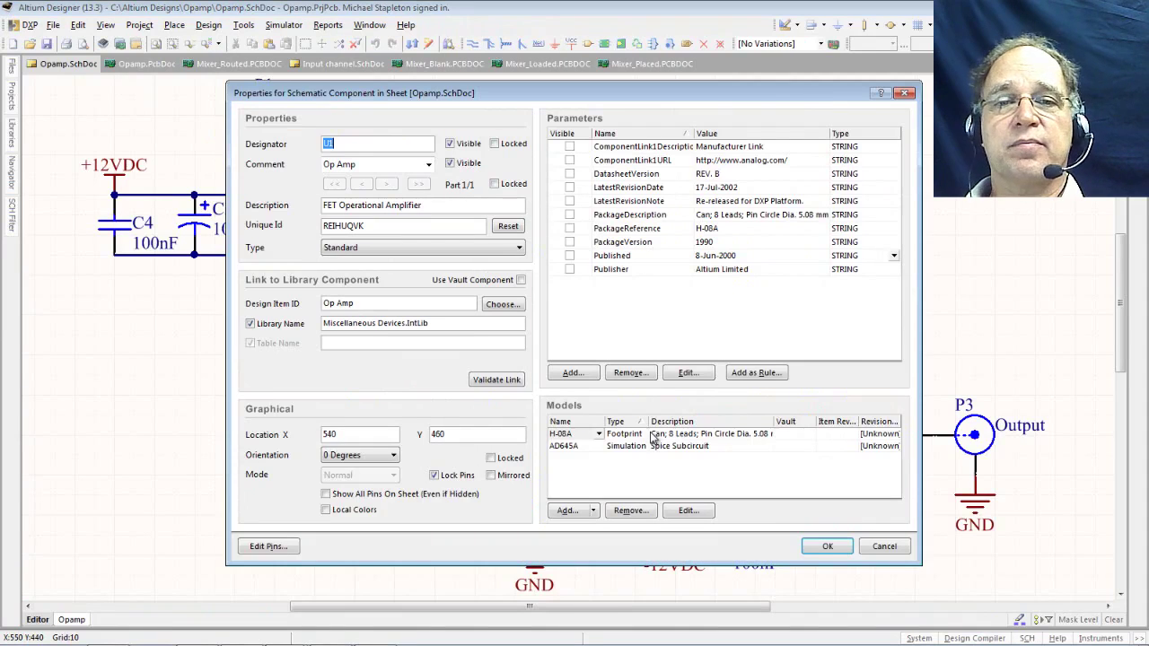
{"action": "left_click", "coordinate": [628, 435]}
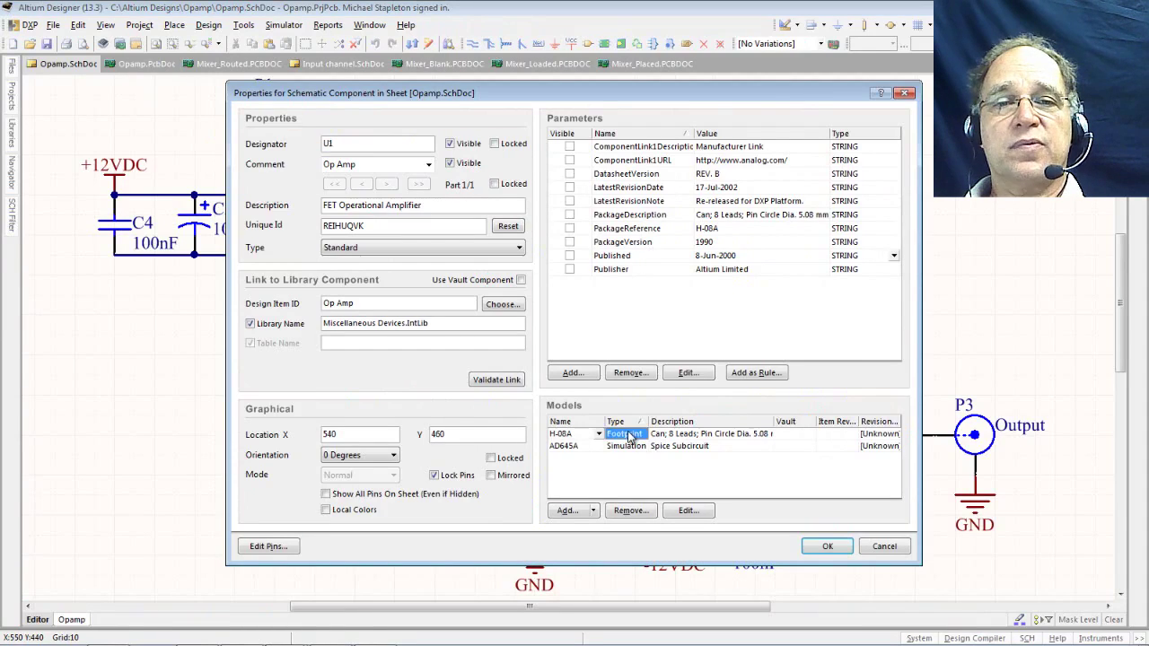
{"action": "left_click", "coordinate": [572, 515]}
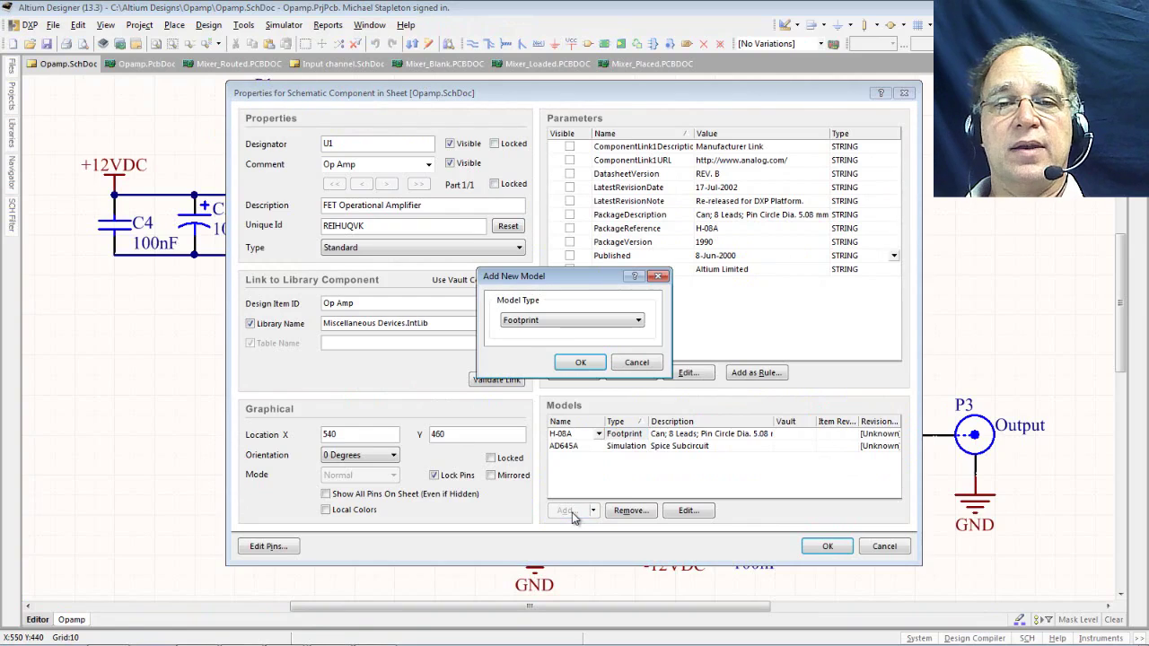
{"action": "left_click", "coordinate": [639, 321]}
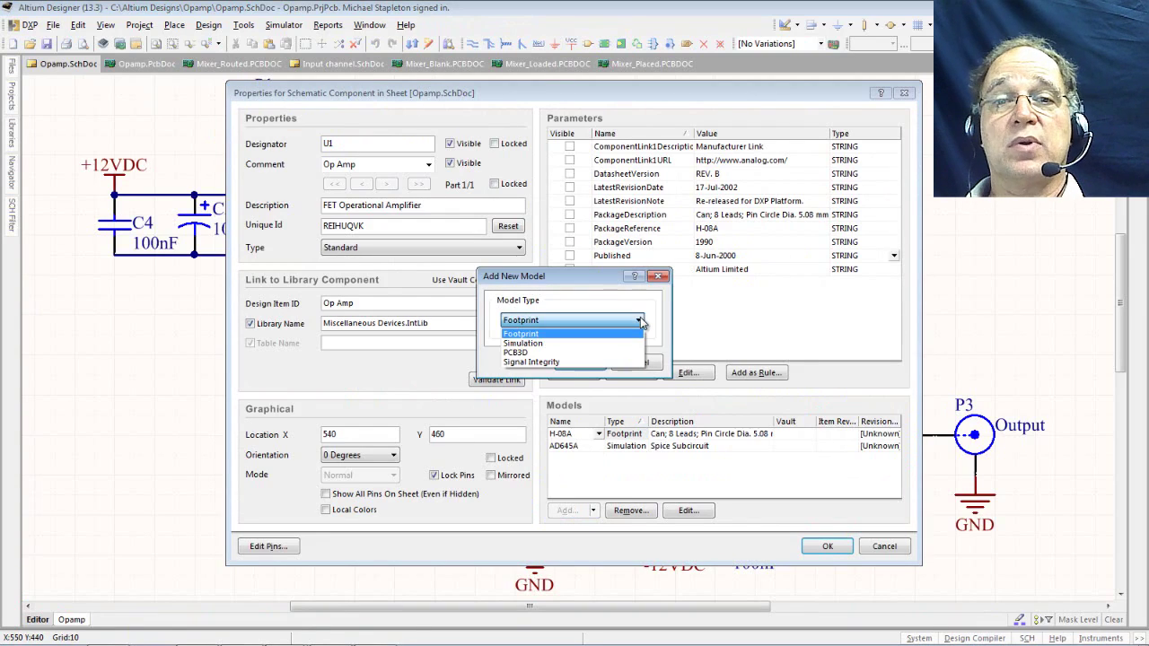
{"action": "left_click", "coordinate": [541, 335]}
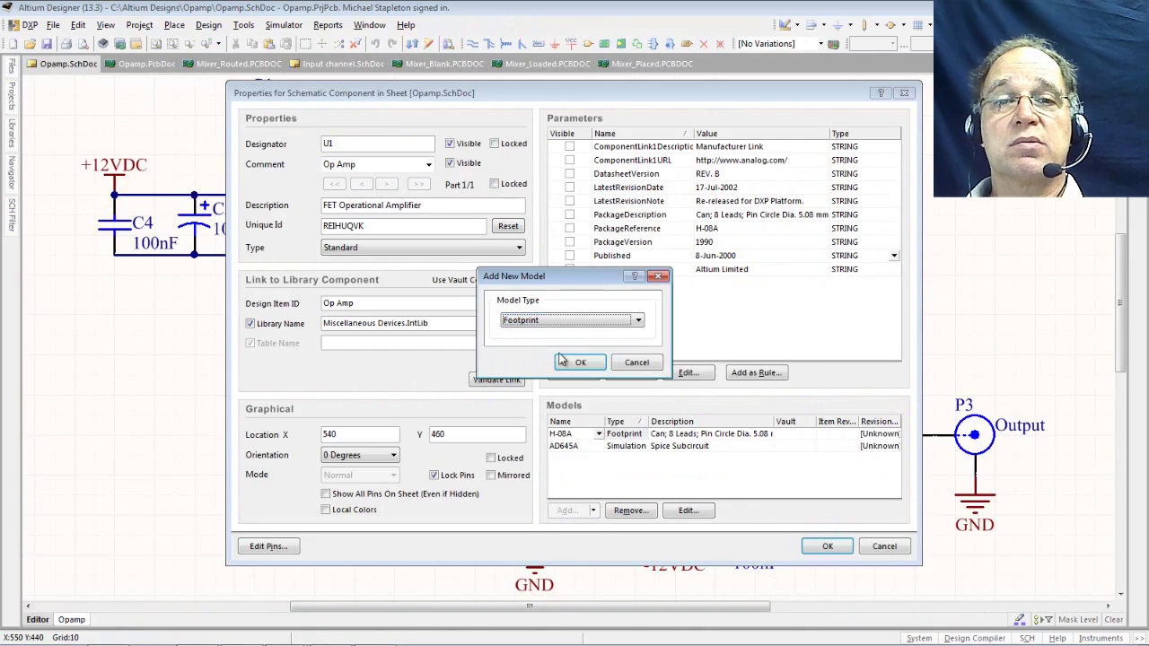
{"action": "left_click", "coordinate": [582, 362]}
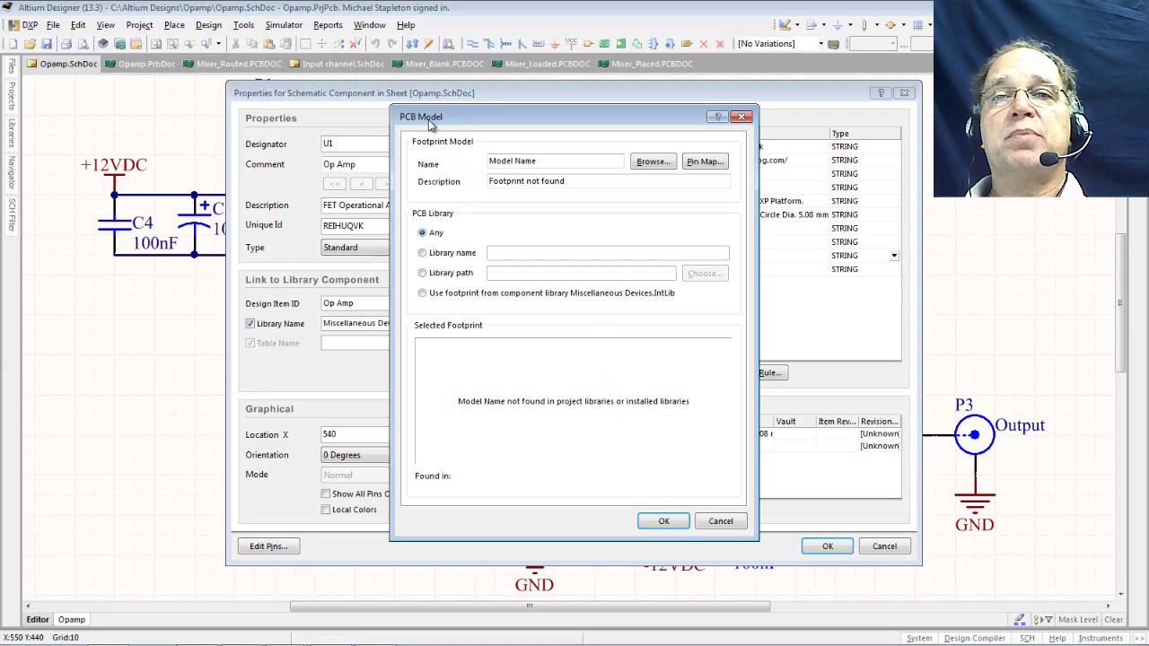
Browse the footprints in Miscellaneous Devices.IntLib one by one, from 3.2X1.6X1.1 to AXIAL-0.7, checking their previews.
{"action": "left_click", "coordinate": [653, 162]}
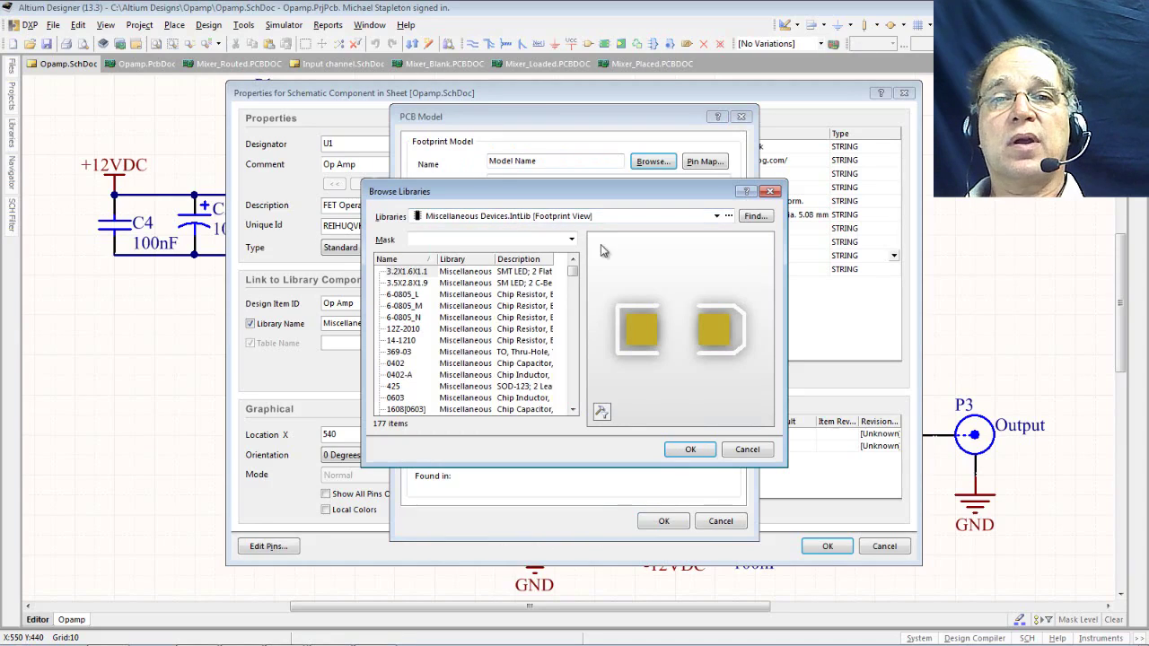
{"action": "left_click", "coordinate": [418, 273]}
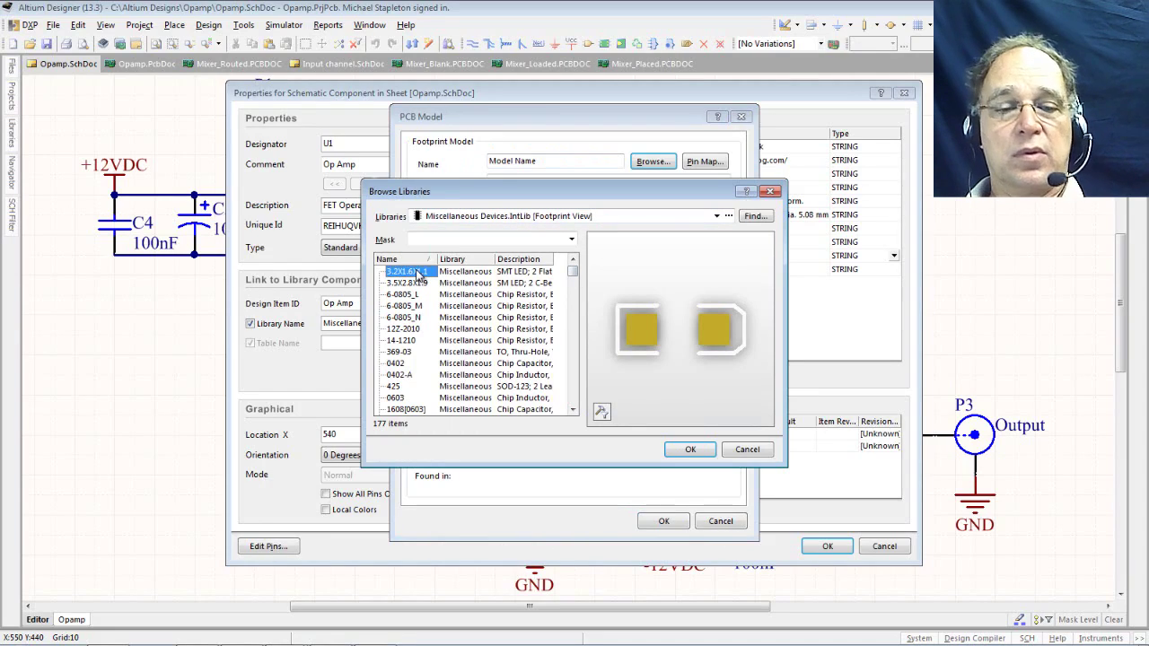
{"action": "key", "text": "Down"}
{"action": "key", "text": "Down"}
{"action": "key", "text": "Down"}
{"action": "key", "text": "Down"}
{"action": "key", "text": "Down"}
{"action": "key", "text": "Down"}
{"action": "key", "text": "Down"}
{"action": "key", "text": "Down"}
{"action": "key", "text": "Down"}
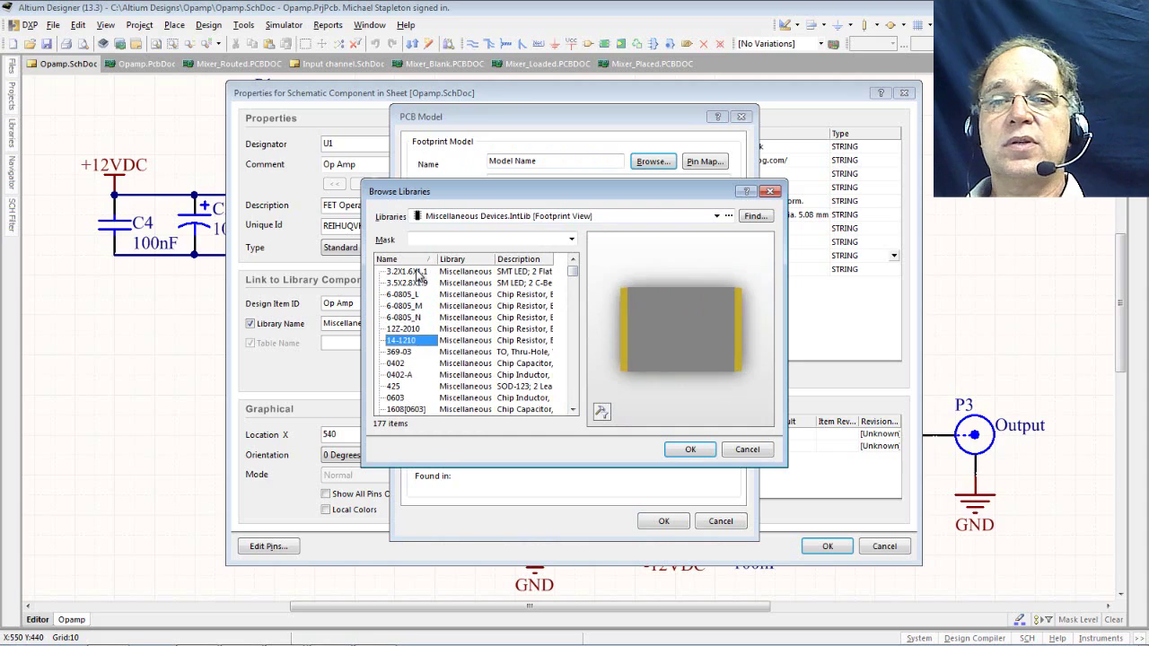
{"action": "key", "text": "Down"}
{"action": "key", "text": "Down"}
{"action": "key", "text": "Down"}
{"action": "key", "text": "Down"}
{"action": "key", "text": "Down"}
{"action": "key", "text": "Down"}
{"action": "key", "text": "Down"}
{"action": "key", "text": "Down"}
{"action": "key", "text": "Down"}
{"action": "key", "text": "Down"}
{"action": "key", "text": "Down"}
{"action": "key", "text": "Down"}
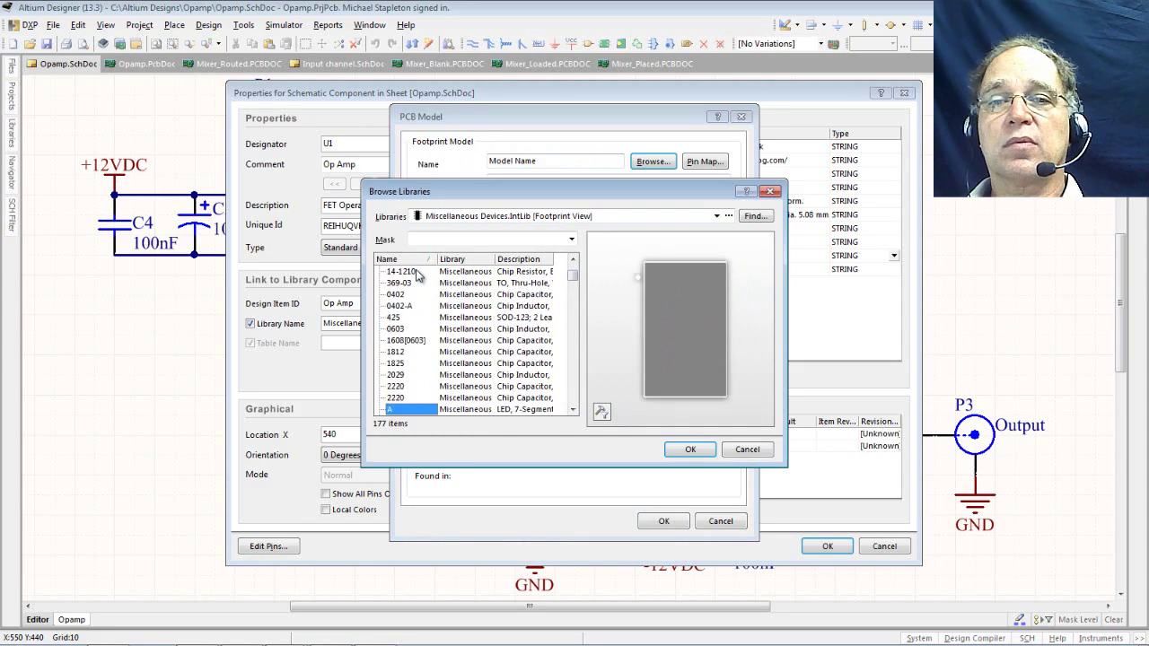
{"action": "key", "text": "Down"}
{"action": "key", "text": "Down"}
{"action": "key", "text": "Down"}
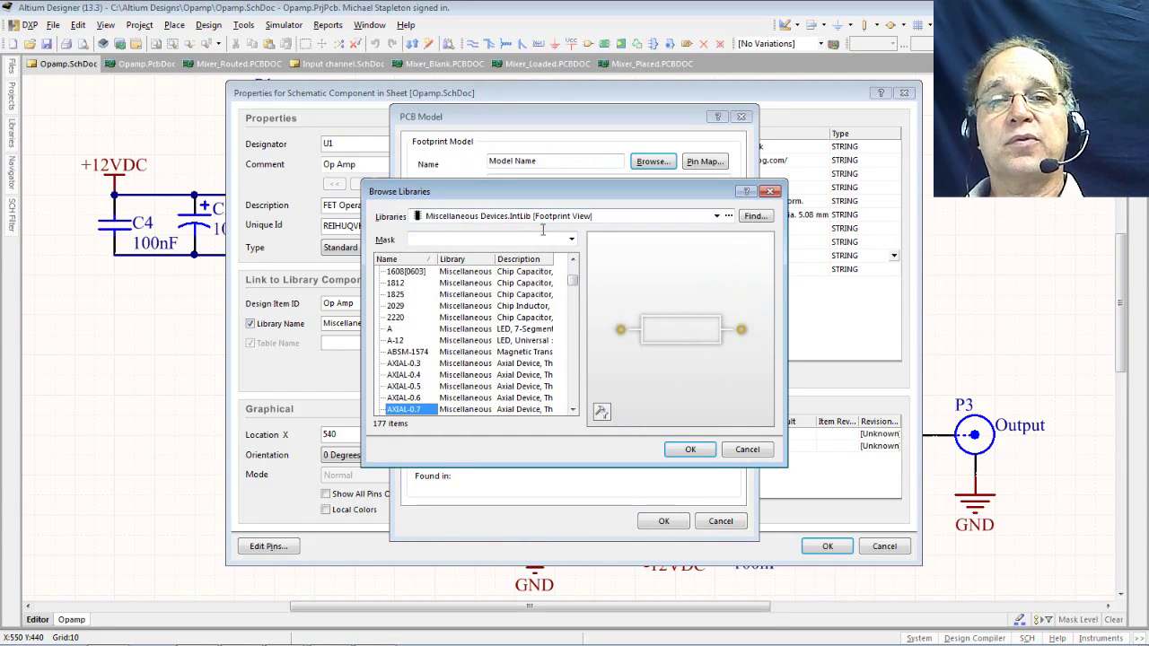
Choose the DIP-8 footprint from Miscellaneous Devices.IntLib and add it as U1's footprint model.
{"action": "left_click_drag", "start_coordinate": [576, 283], "coordinate": [574, 309]}
{"action": "left_click", "coordinate": [401, 308]}
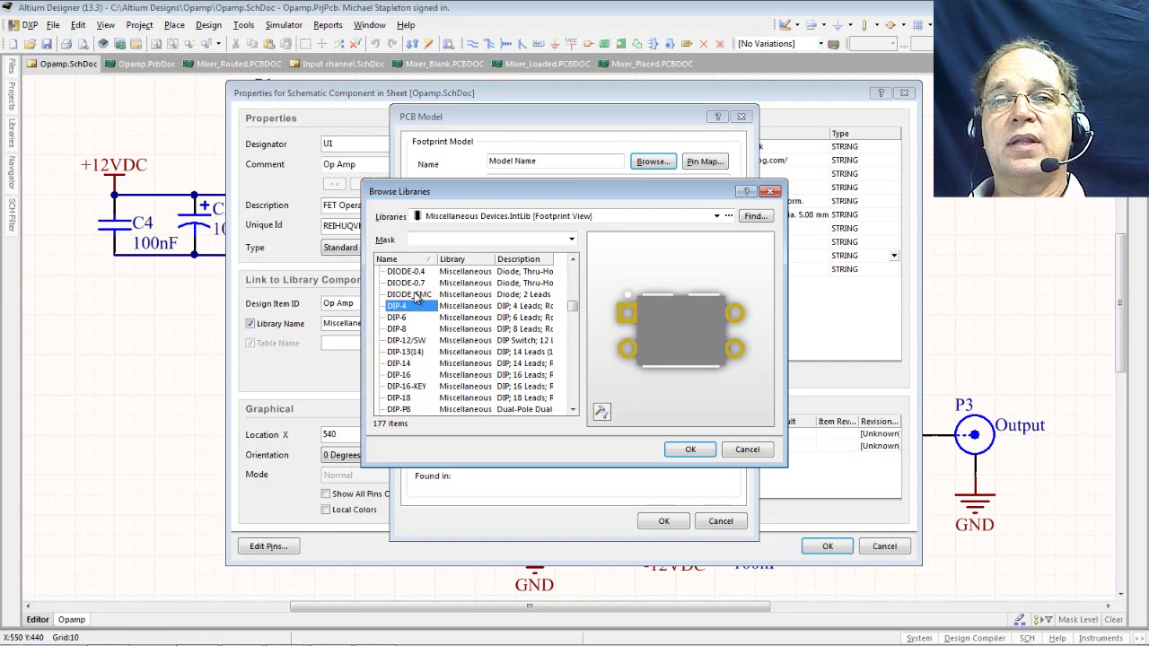
{"action": "left_click", "coordinate": [408, 342]}
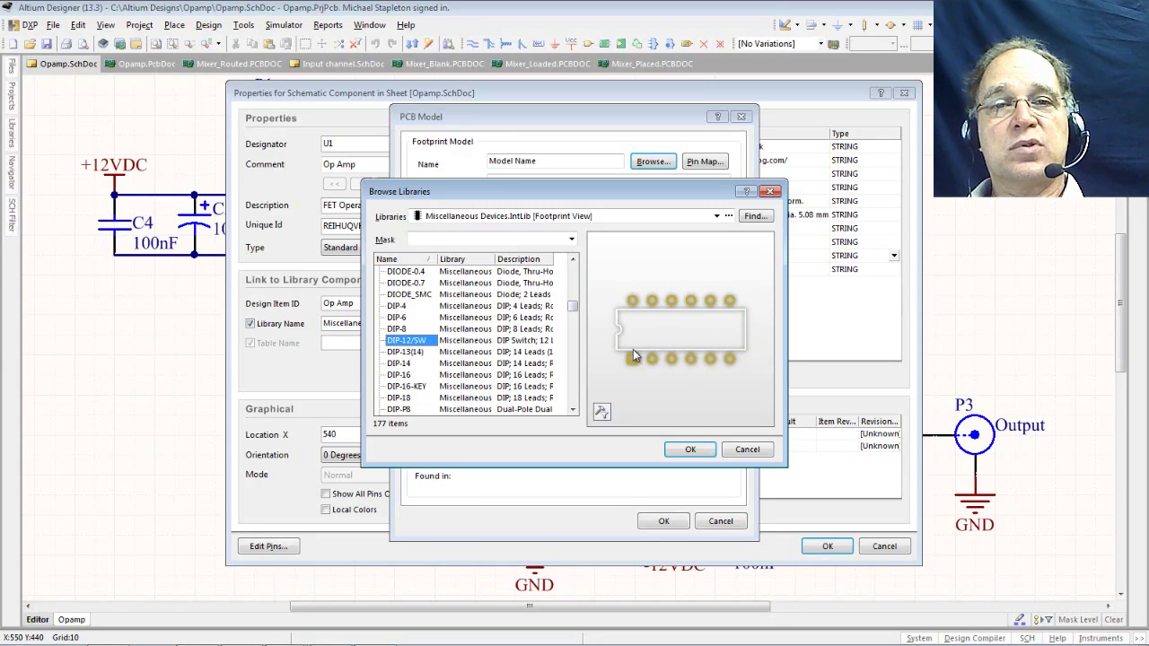
{"action": "left_click", "coordinate": [397, 329]}
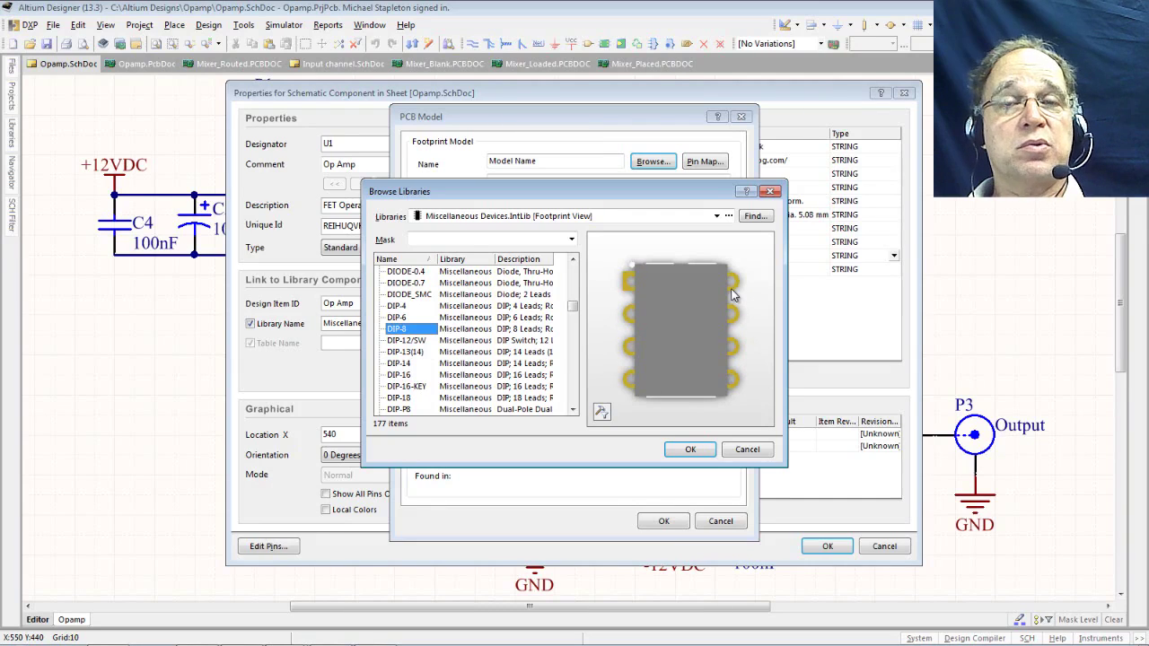
{"action": "left_click", "coordinate": [689, 450]}
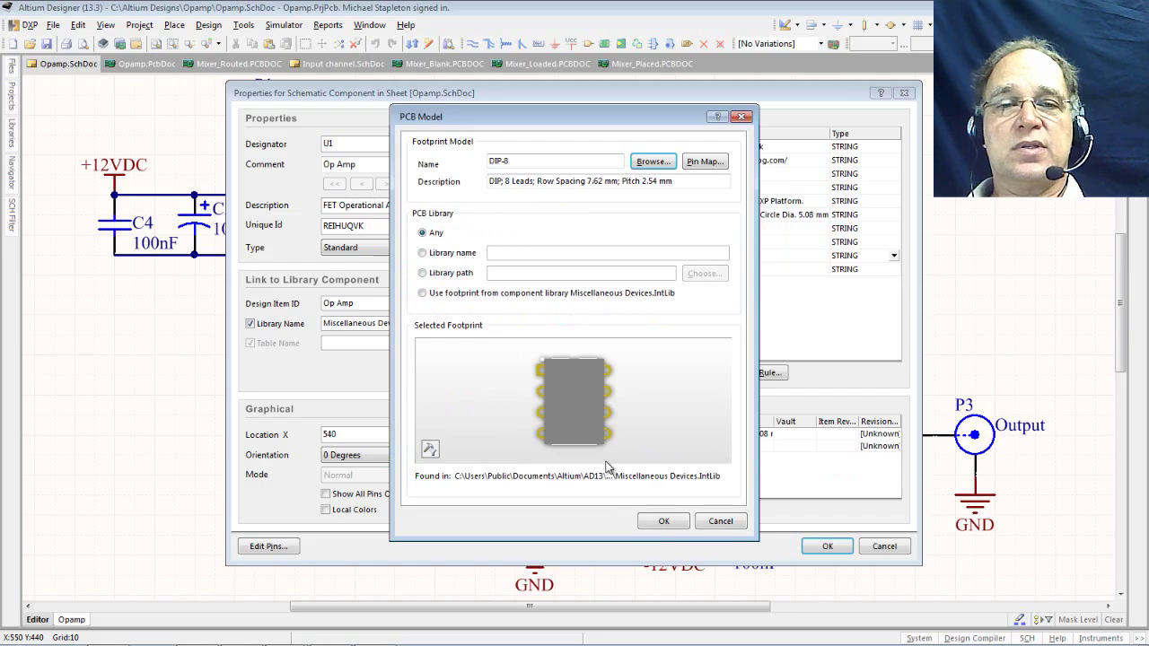
{"action": "left_click", "coordinate": [664, 523]}
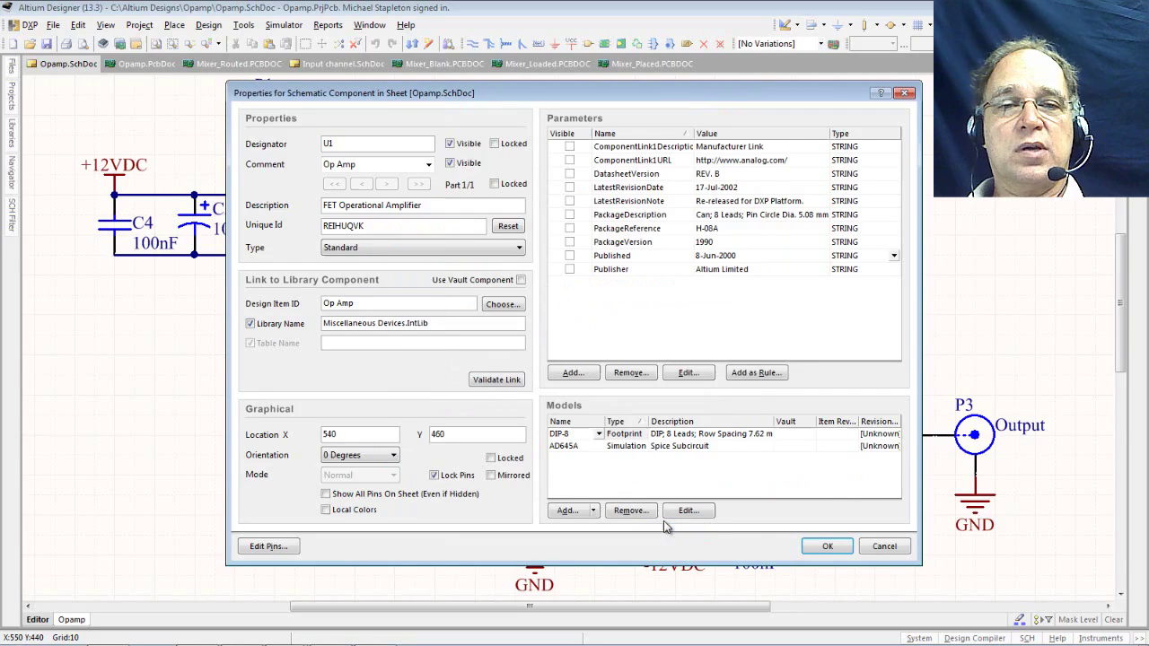
Save Opamp.SchDoc with U1's new footprint and execute the footprint change order on Opamp.PcbDoc.
{"action": "left_click", "coordinate": [810, 556]}
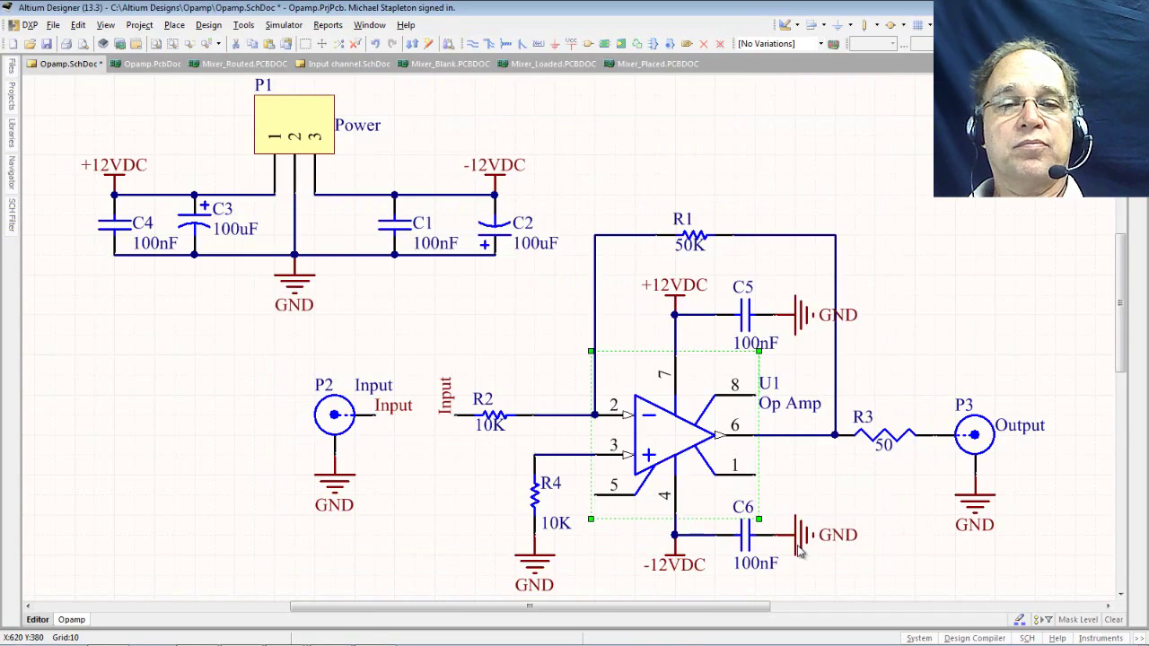
{"action": "left_click", "coordinate": [46, 45]}
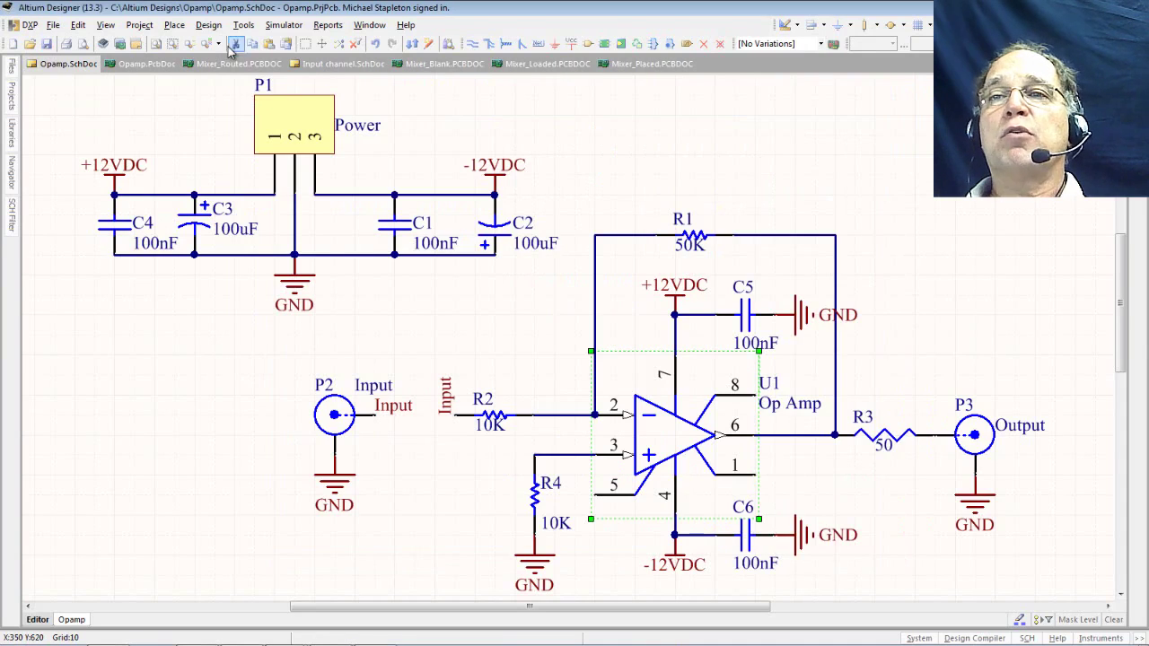
{"action": "left_click", "coordinate": [208, 24]}
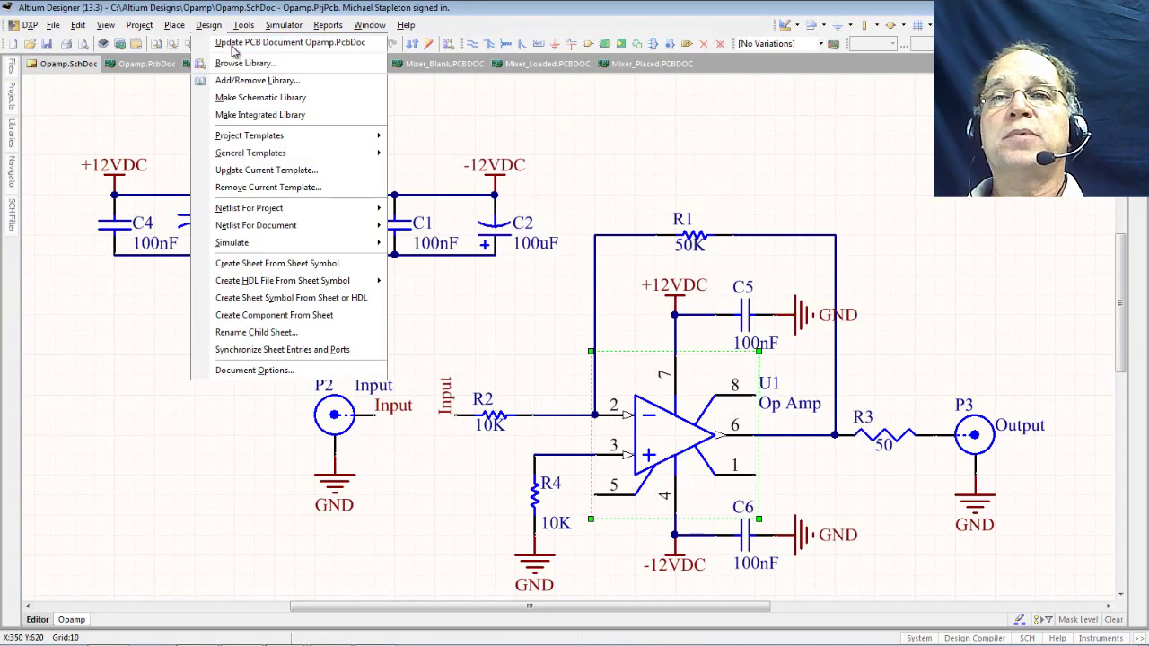
{"action": "left_click", "coordinate": [232, 47]}
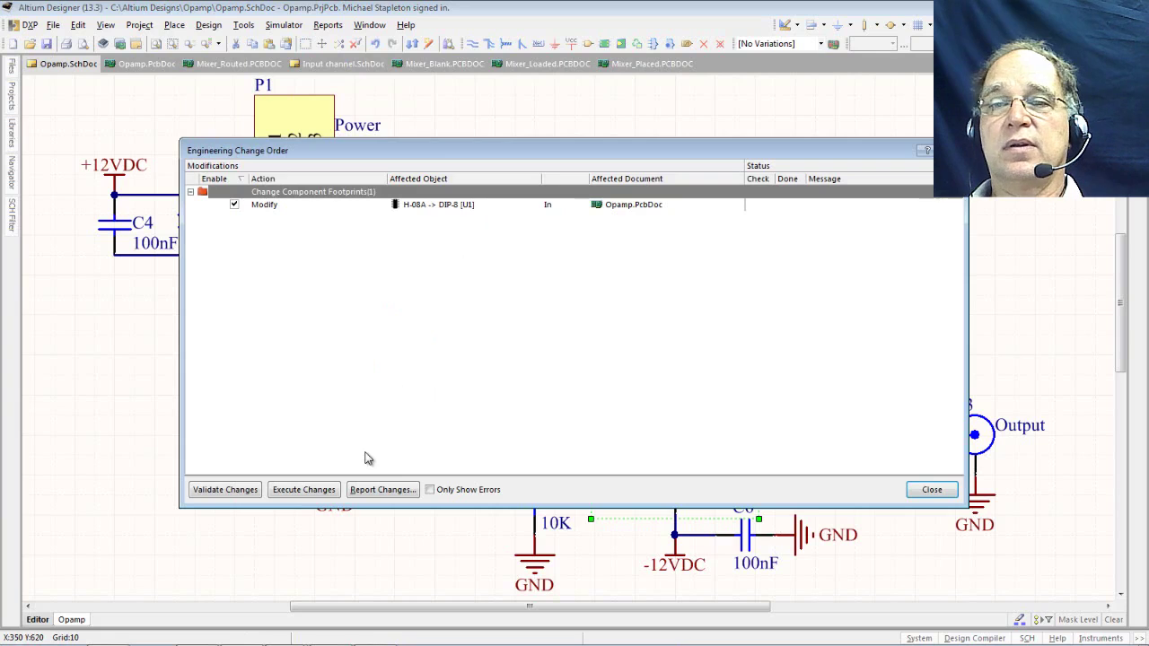
{"action": "left_click", "coordinate": [316, 492]}
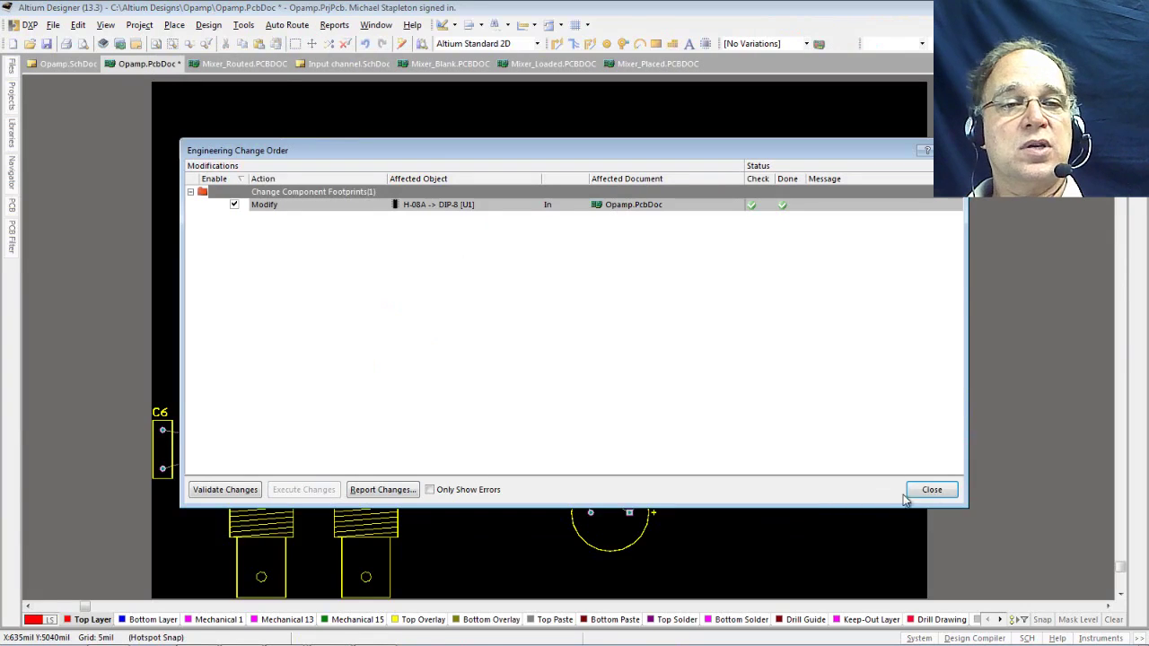
{"action": "left_click", "coordinate": [933, 490]}
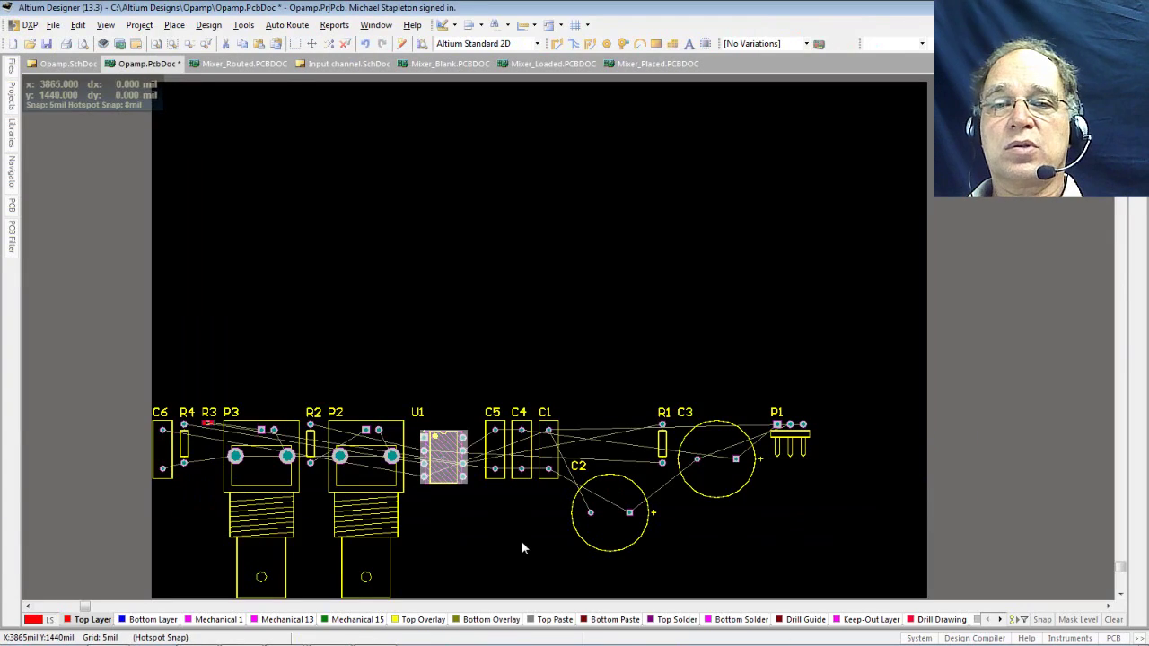
Move U1 down between P2 and C2 on the board, rotate it 90 degrees and save Opamp.PcbDoc.
{"action": "left_click_drag", "start_coordinate": [445, 476], "coordinate": [464, 536]}
{"action": "key", "text": "space"}
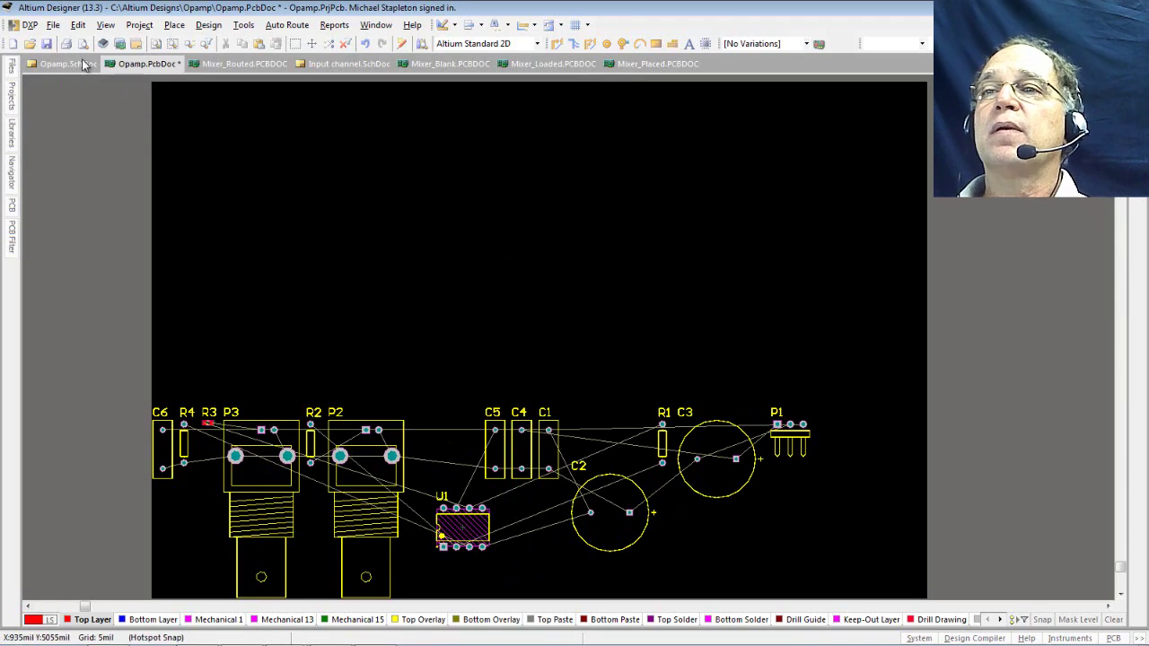
{"action": "left_click", "coordinate": [47, 44]}
In Opamp.SchDoc, add the RAD-0.1 footprint from Miscellaneous Devices.IntLib as a new footprint model for capacitor C4.
{"action": "left_click", "coordinate": [64, 64]}
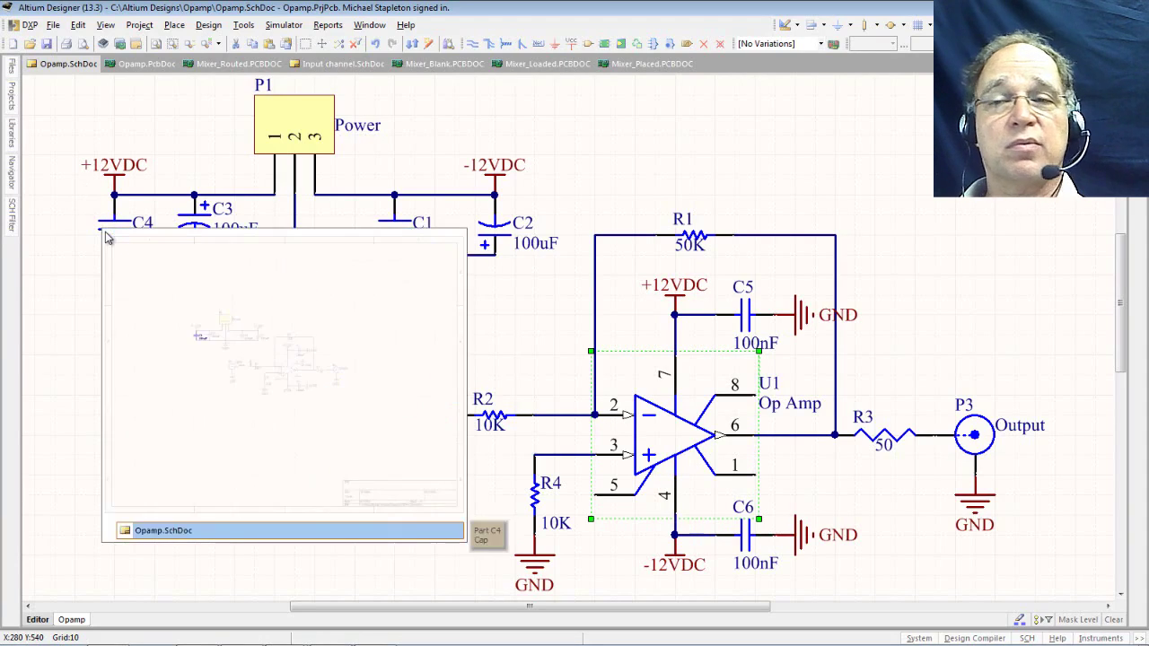
{"action": "left_click", "coordinate": [70, 209]}
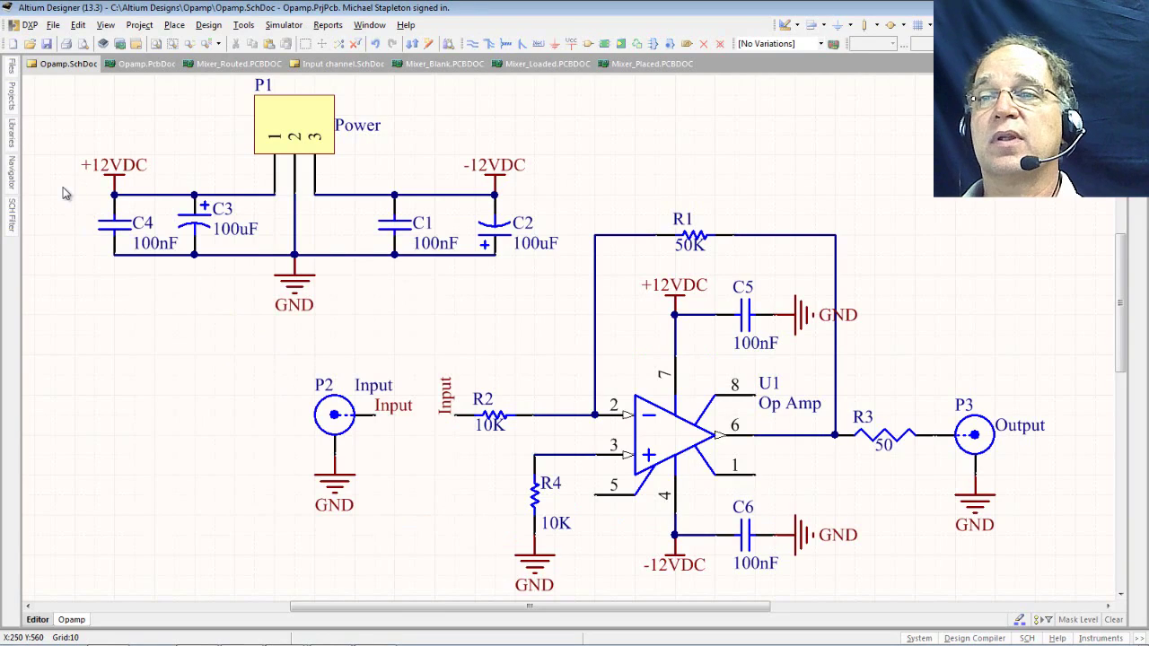
{"action": "double_click", "coordinate": [114, 225]}
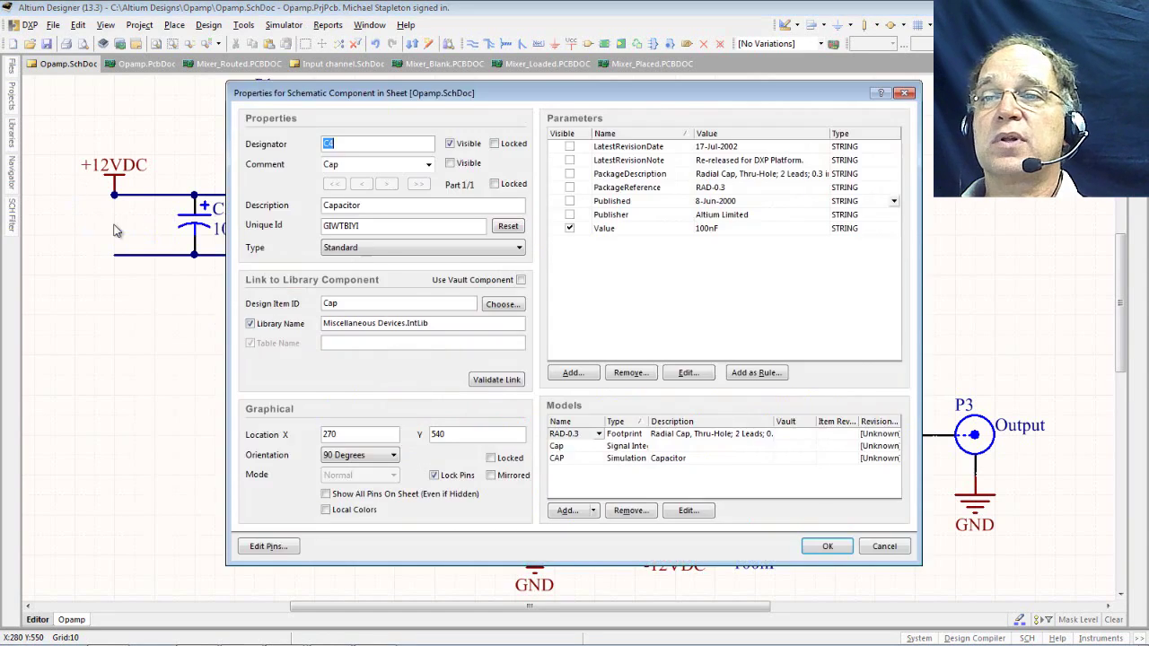
{"action": "left_click", "coordinate": [567, 510]}
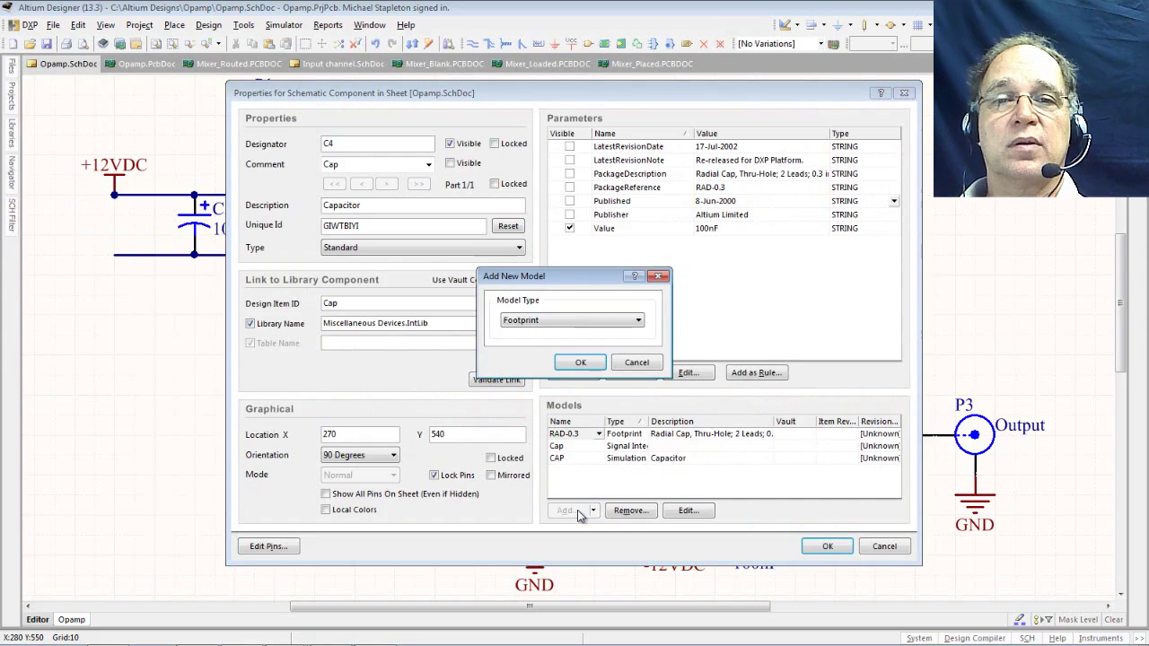
{"action": "left_click", "coordinate": [580, 362]}
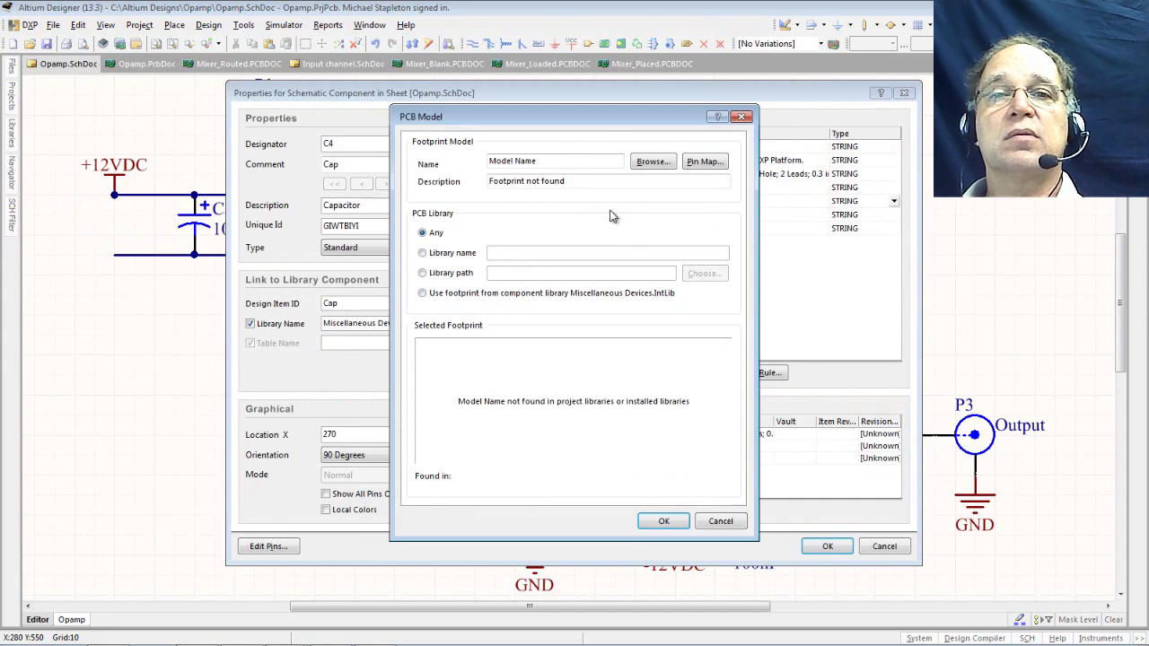
{"action": "left_click", "coordinate": [652, 162]}
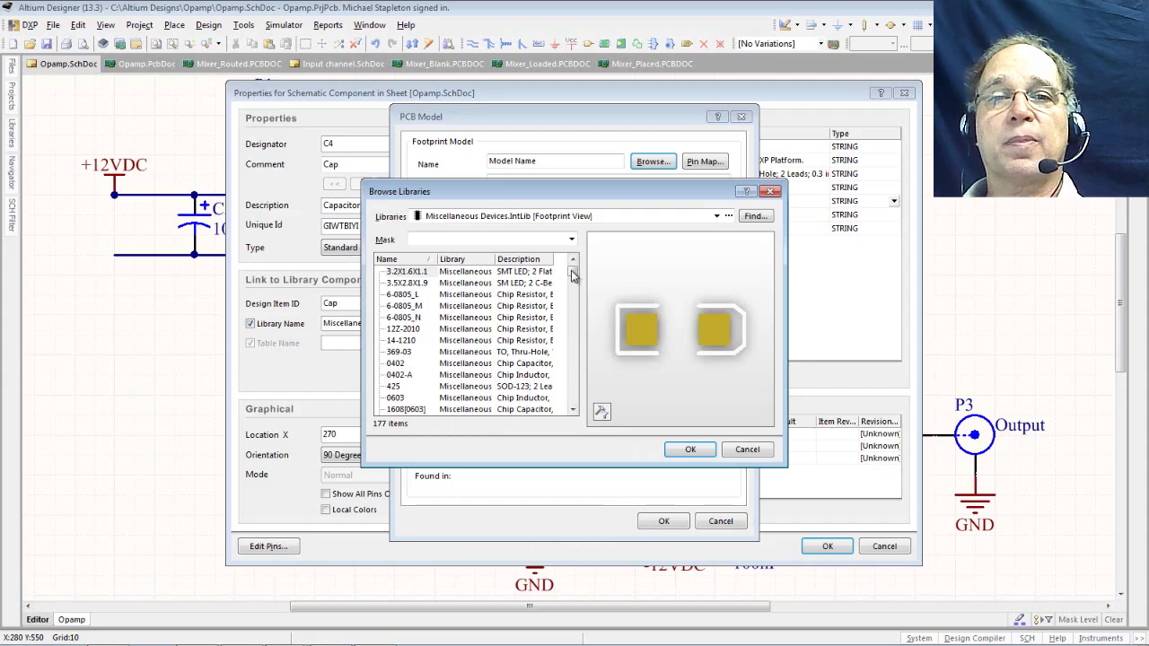
{"action": "left_click_drag", "start_coordinate": [573, 270], "coordinate": [577, 339]}
{"action": "left_click", "coordinate": [404, 328]}
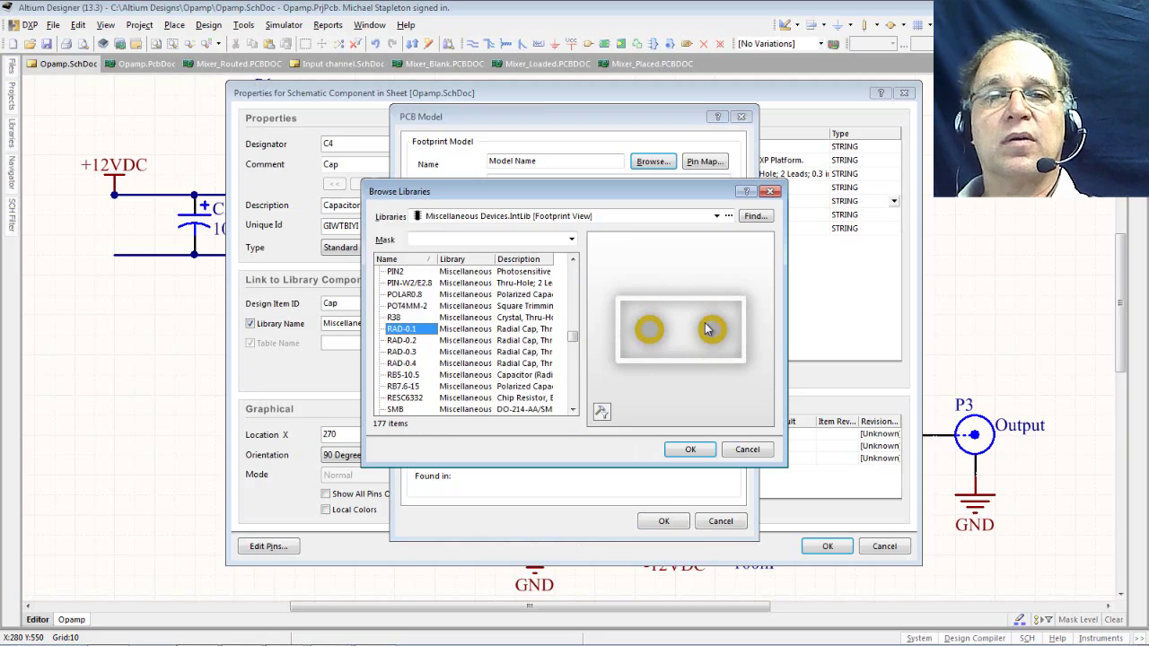
{"action": "left_click", "coordinate": [695, 451]}
{"action": "left_click", "coordinate": [661, 521]}
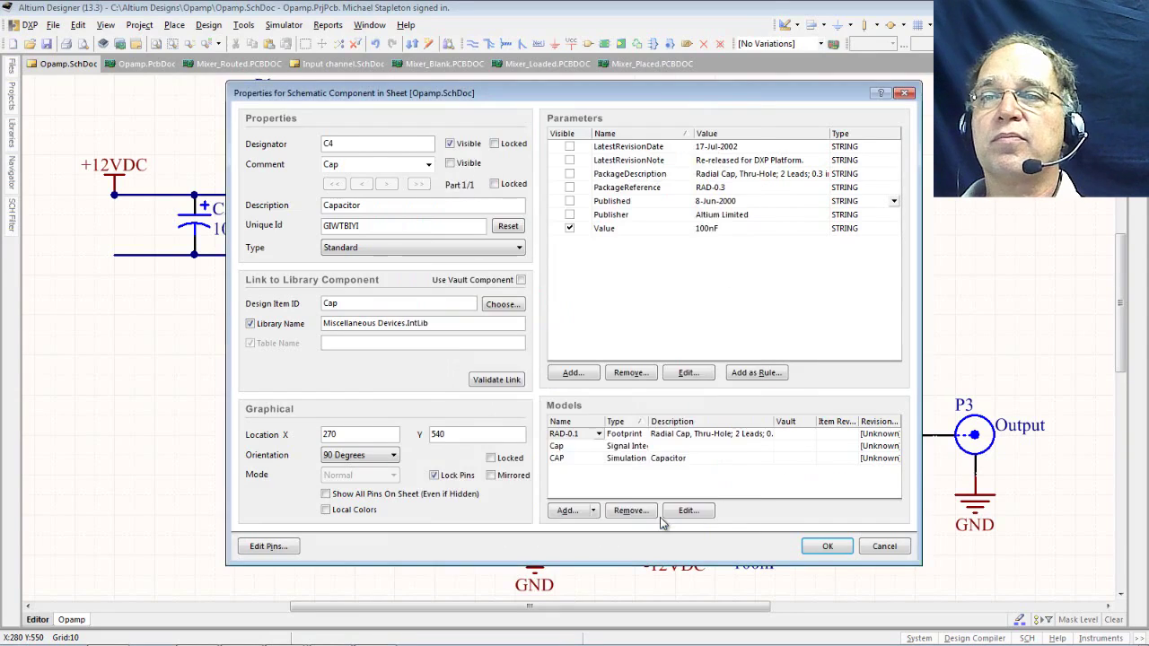
{"action": "left_click", "coordinate": [822, 547]}
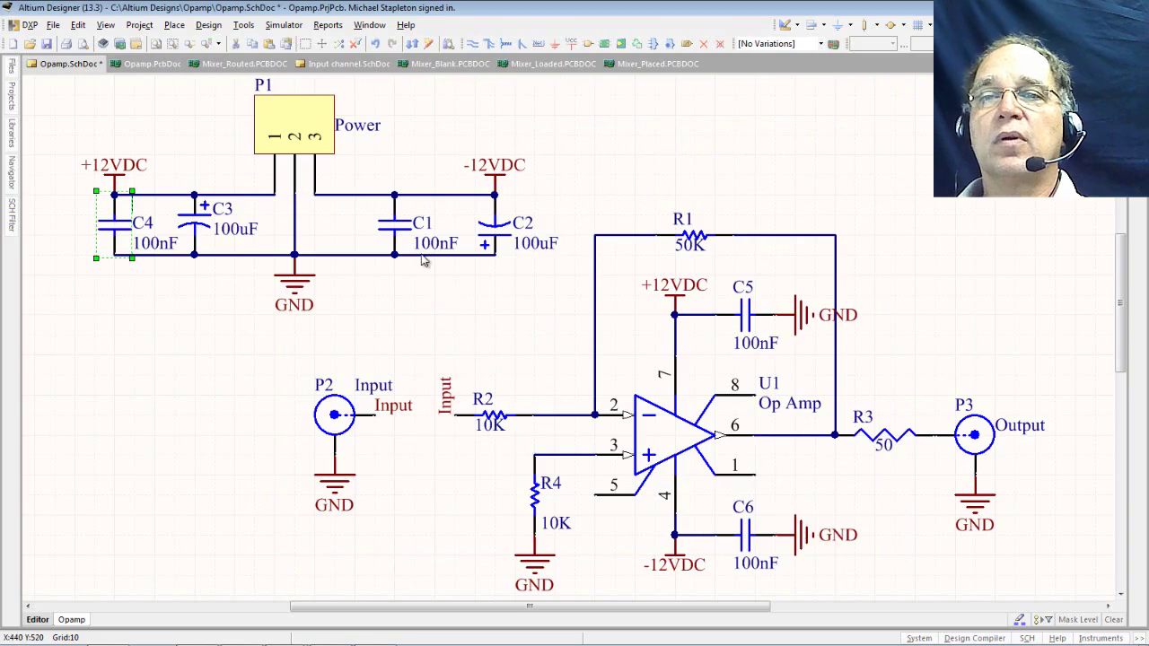
Add RAD-0.1 from Miscellaneous Devices.IntLib as a new model of type Footprint for capacitor C1.
{"action": "double_click", "coordinate": [398, 226]}
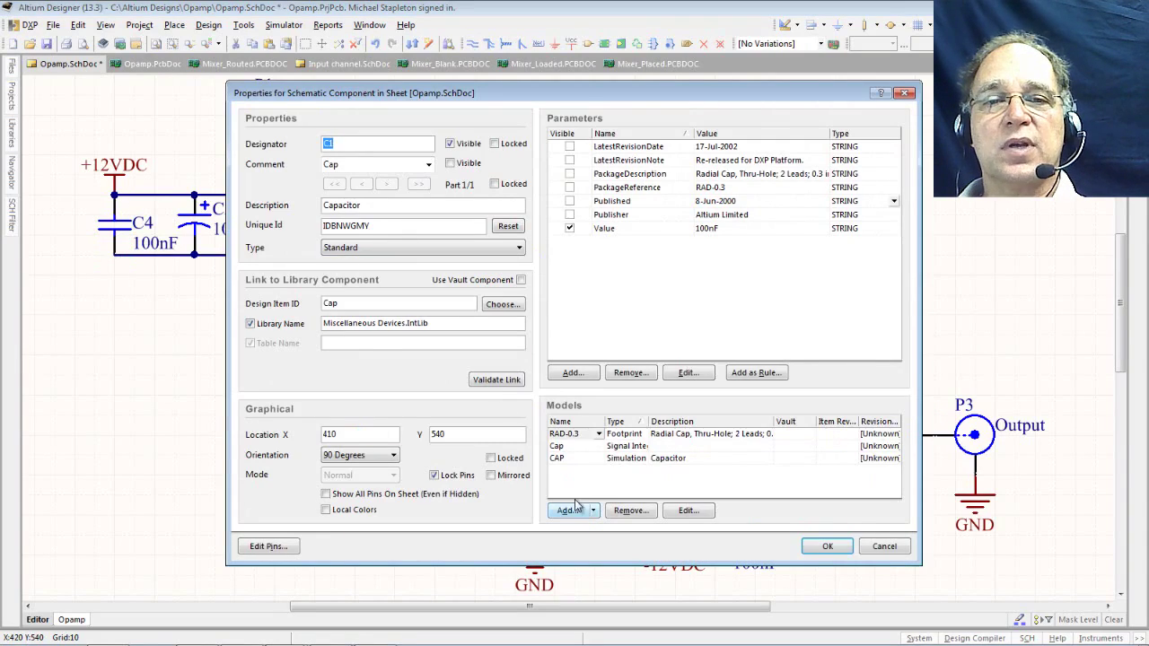
{"action": "left_click", "coordinate": [572, 434]}
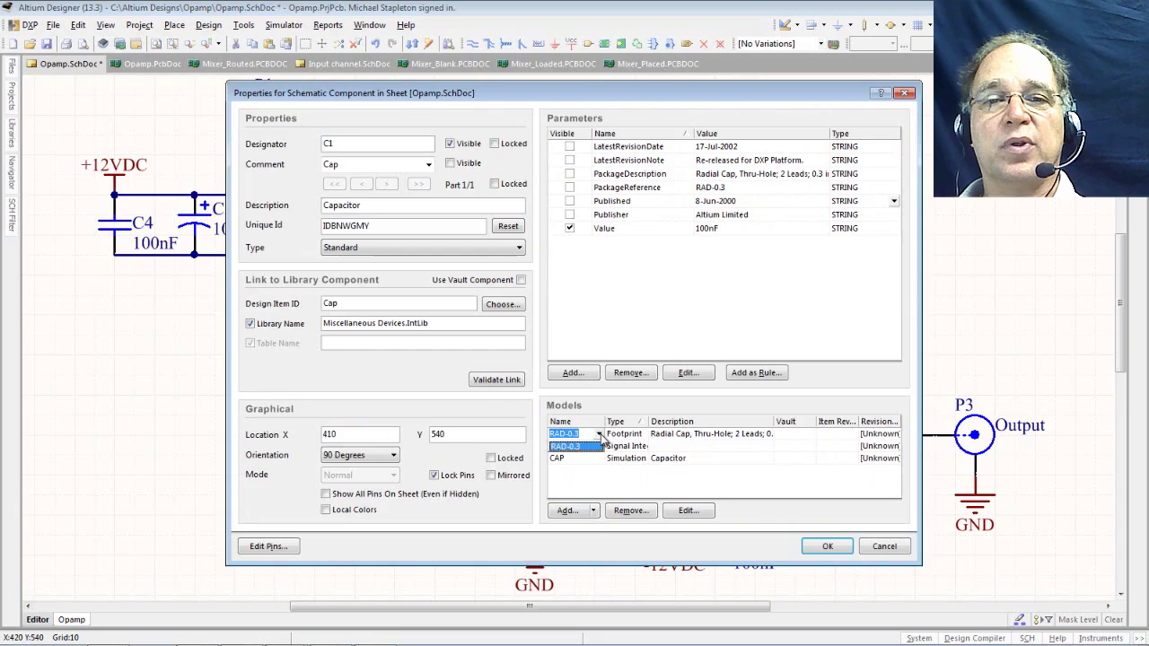
{"action": "left_click", "coordinate": [567, 512]}
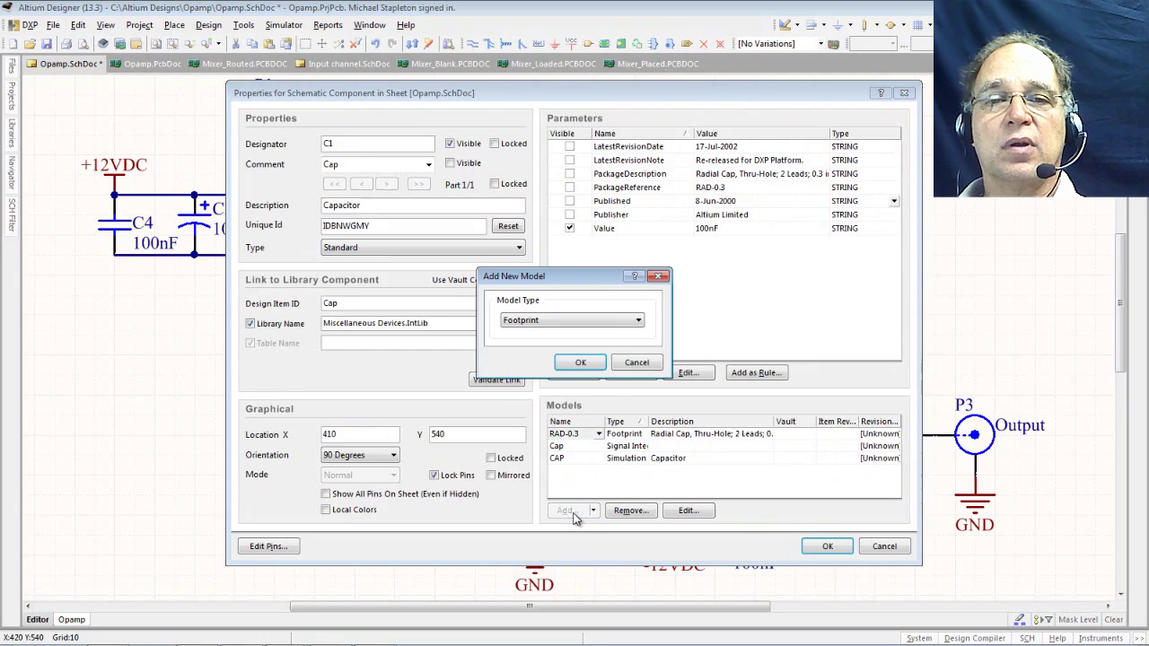
{"action": "left_click", "coordinate": [642, 324]}
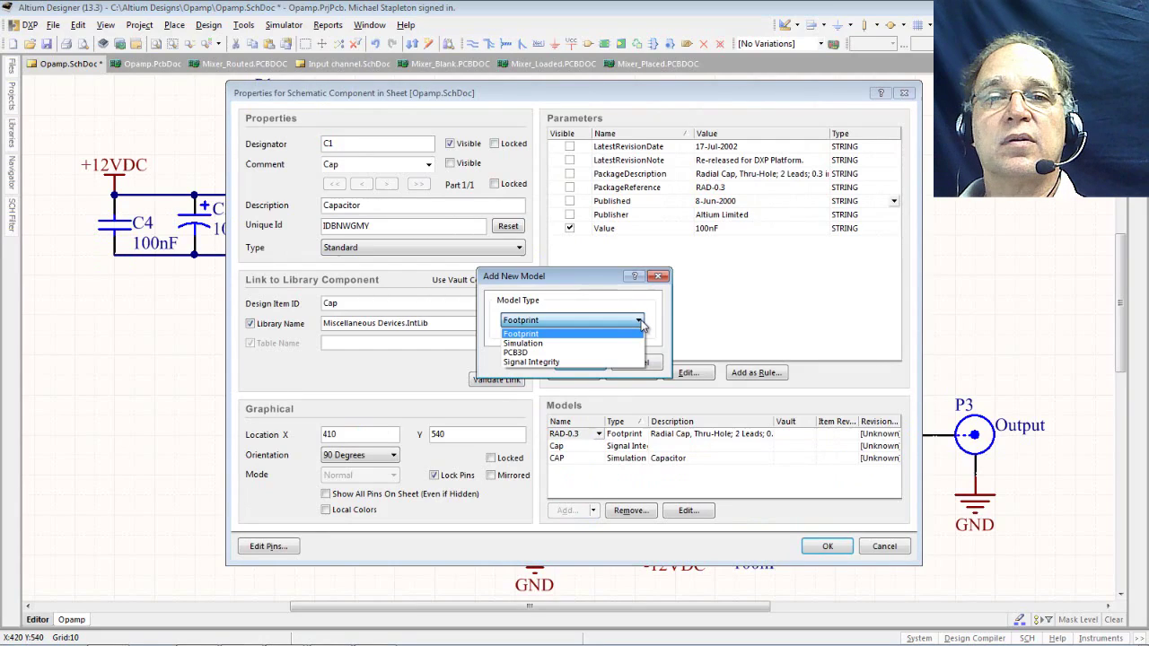
{"action": "left_click", "coordinate": [536, 332]}
{"action": "left_click", "coordinate": [567, 363]}
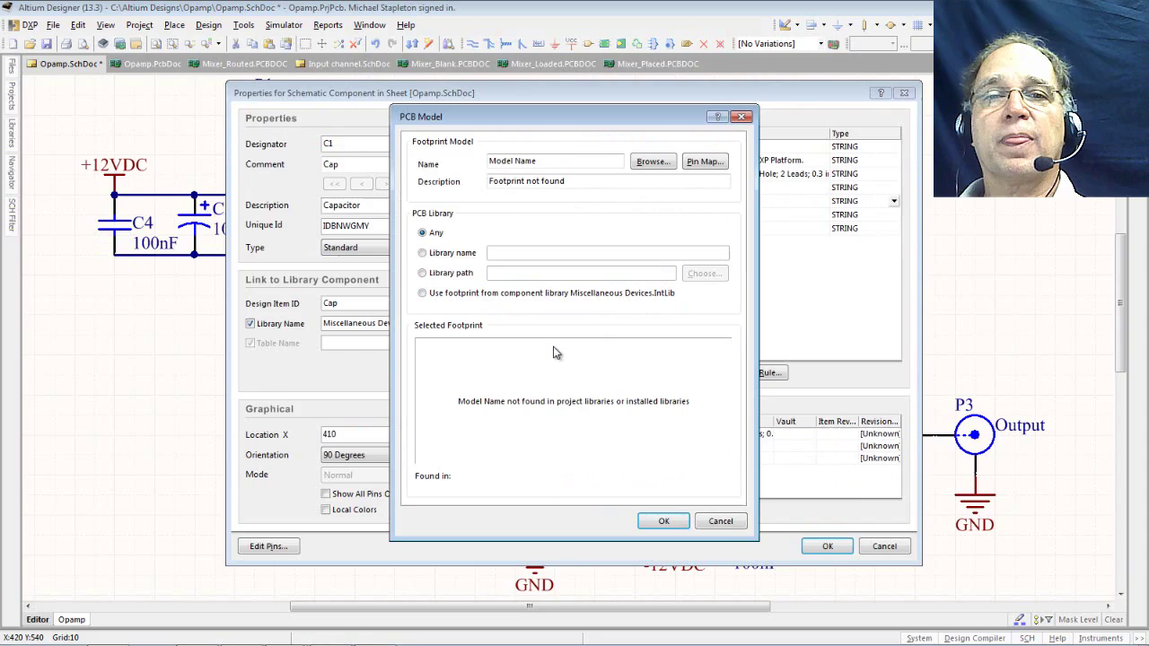
{"action": "left_click", "coordinate": [651, 162]}
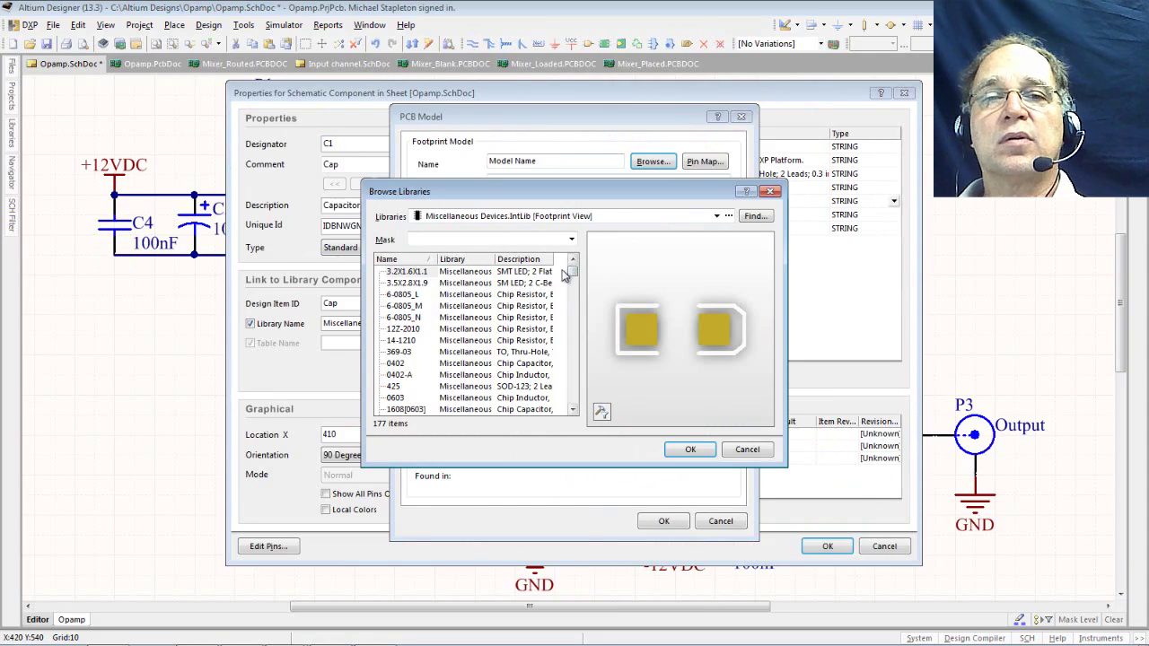
{"action": "left_click_drag", "start_coordinate": [573, 274], "coordinate": [573, 343]}
{"action": "left_click", "coordinate": [411, 294]}
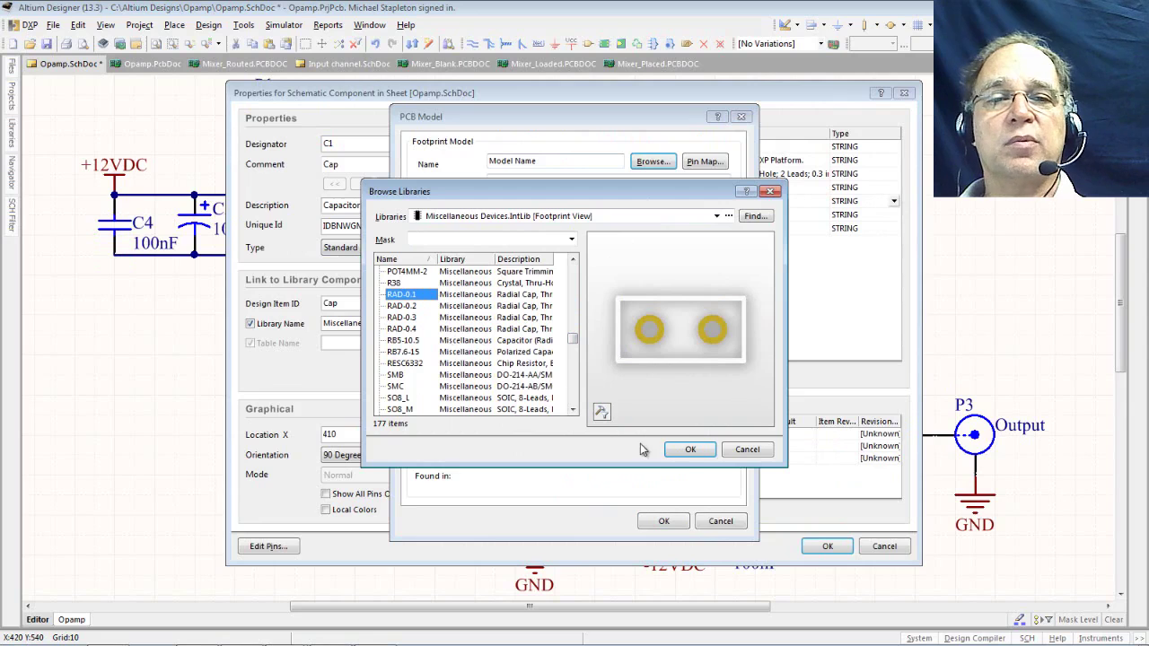
{"action": "left_click", "coordinate": [687, 452]}
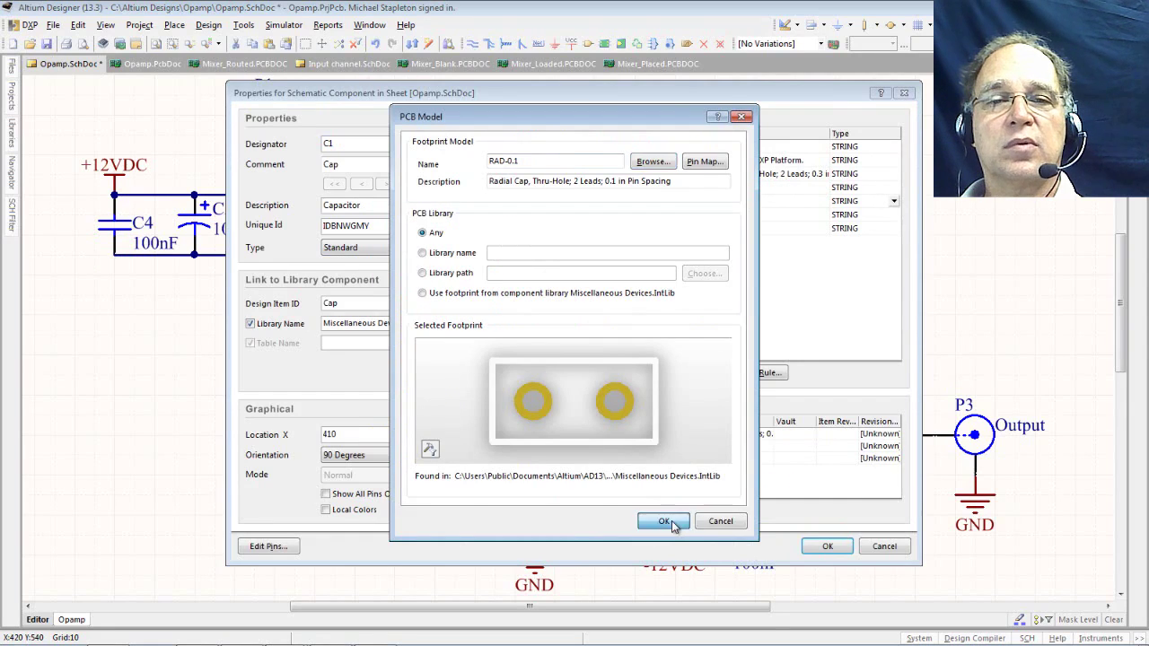
{"action": "left_click", "coordinate": [664, 521]}
{"action": "left_click", "coordinate": [812, 547]}
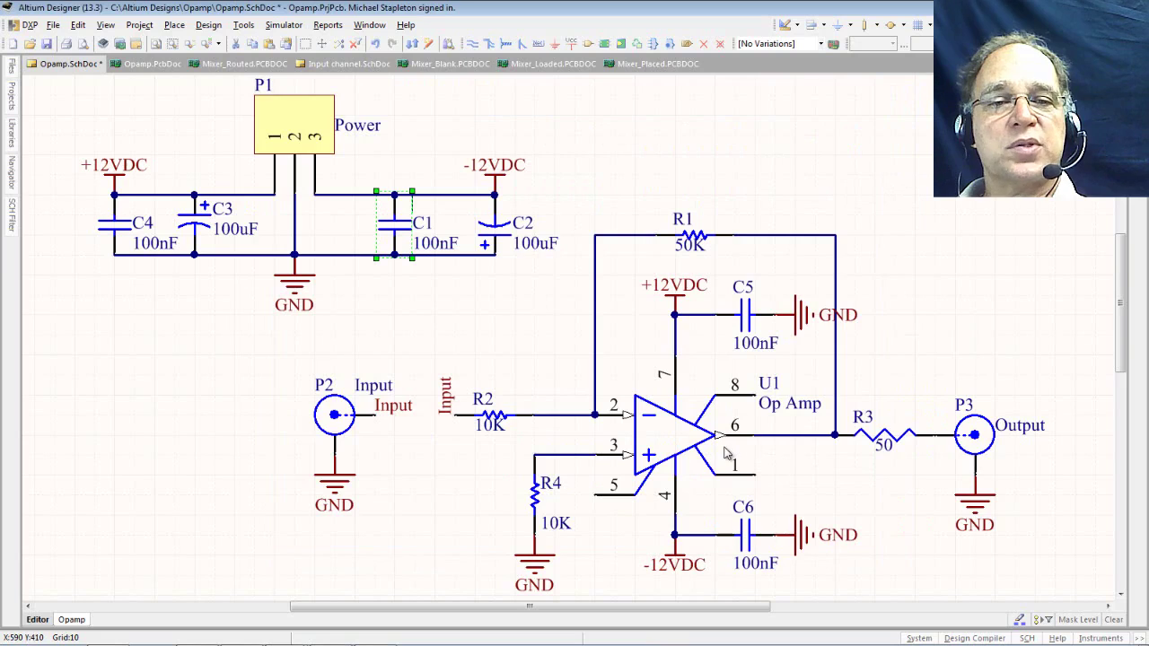
Compare the 6-0805 footprint variants for capacitor C5 and add 6-0805_N as its new footprint model.
{"action": "double_click", "coordinate": [744, 313]}
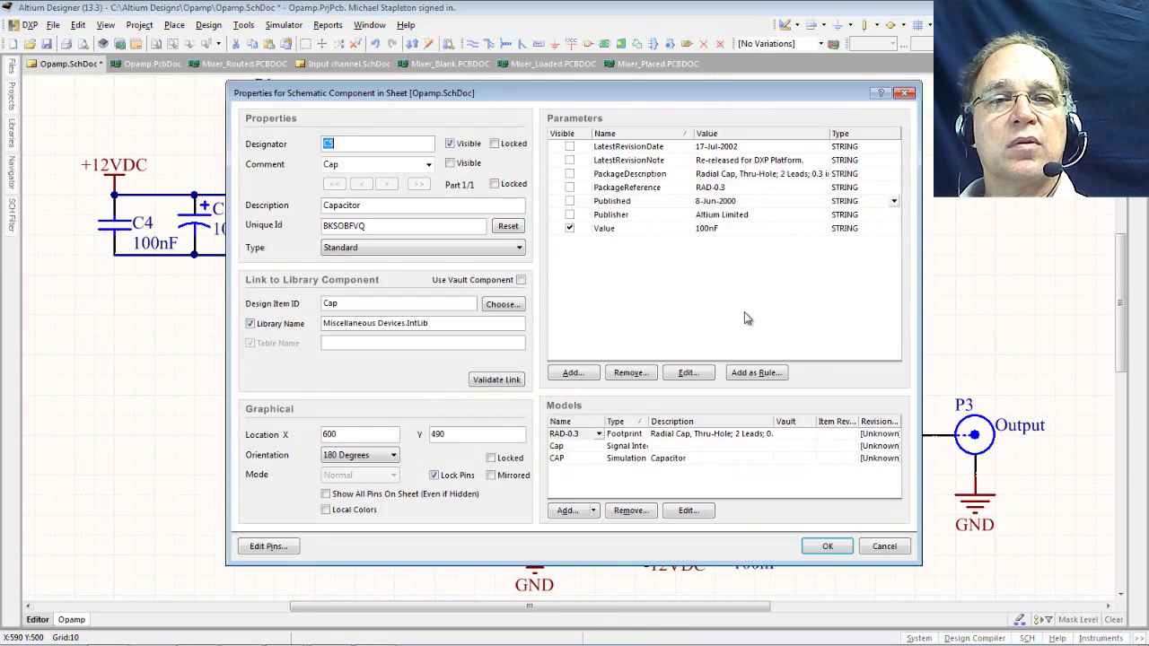
{"action": "left_click", "coordinate": [565, 510]}
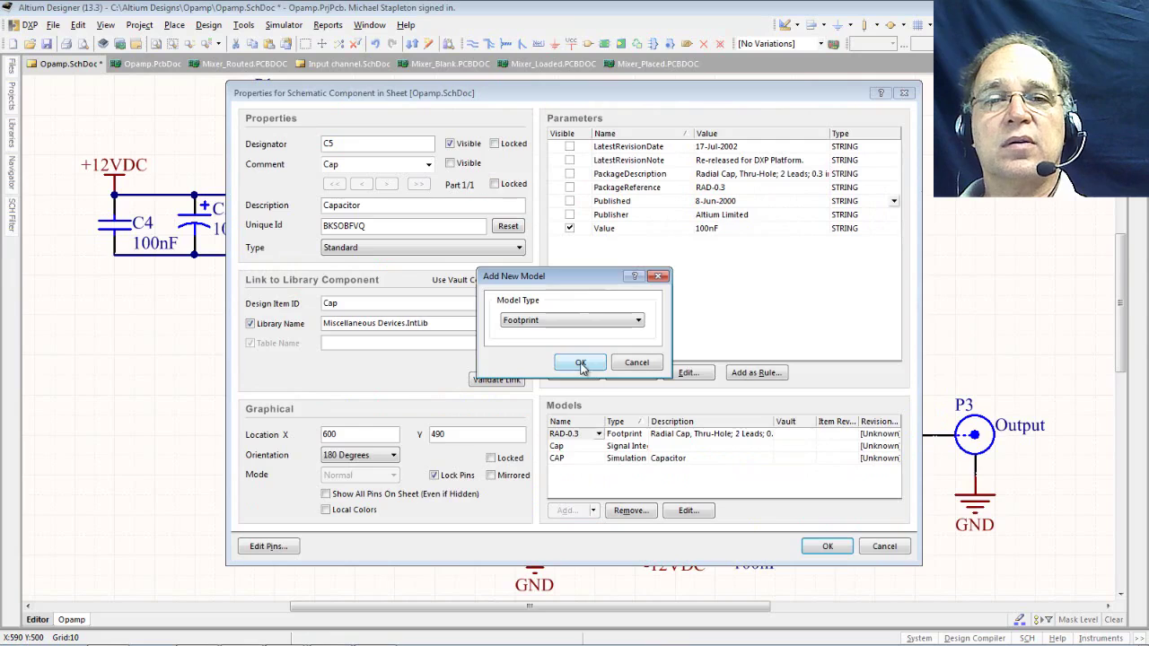
{"action": "left_click", "coordinate": [580, 363]}
{"action": "left_click", "coordinate": [652, 162]}
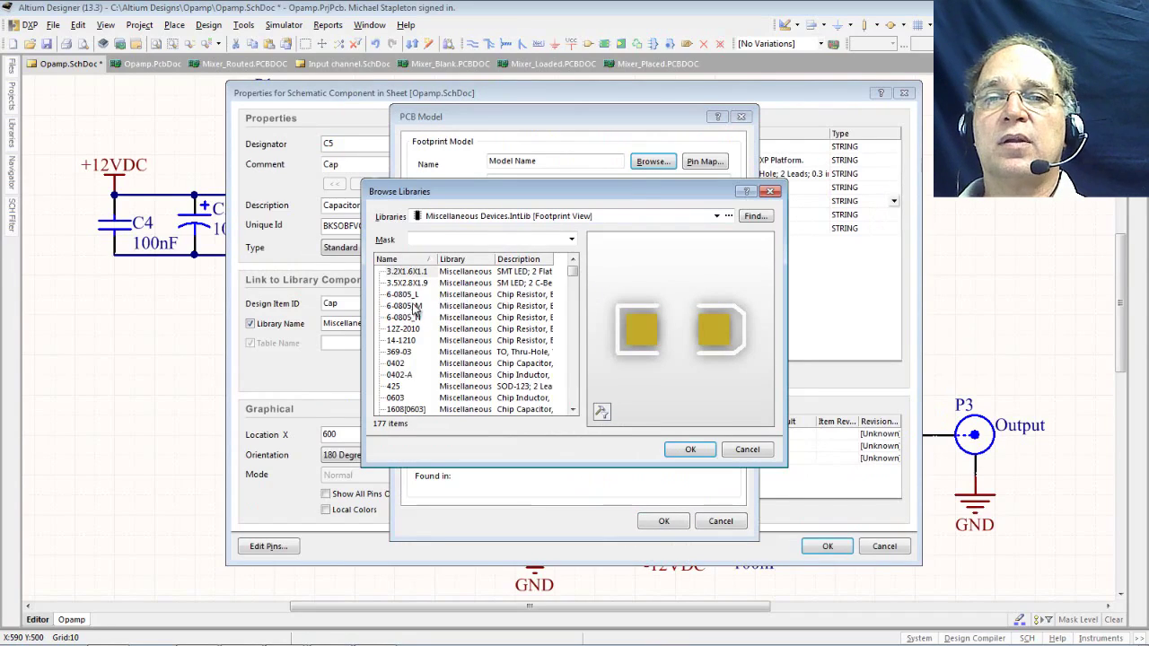
{"action": "left_click", "coordinate": [404, 294]}
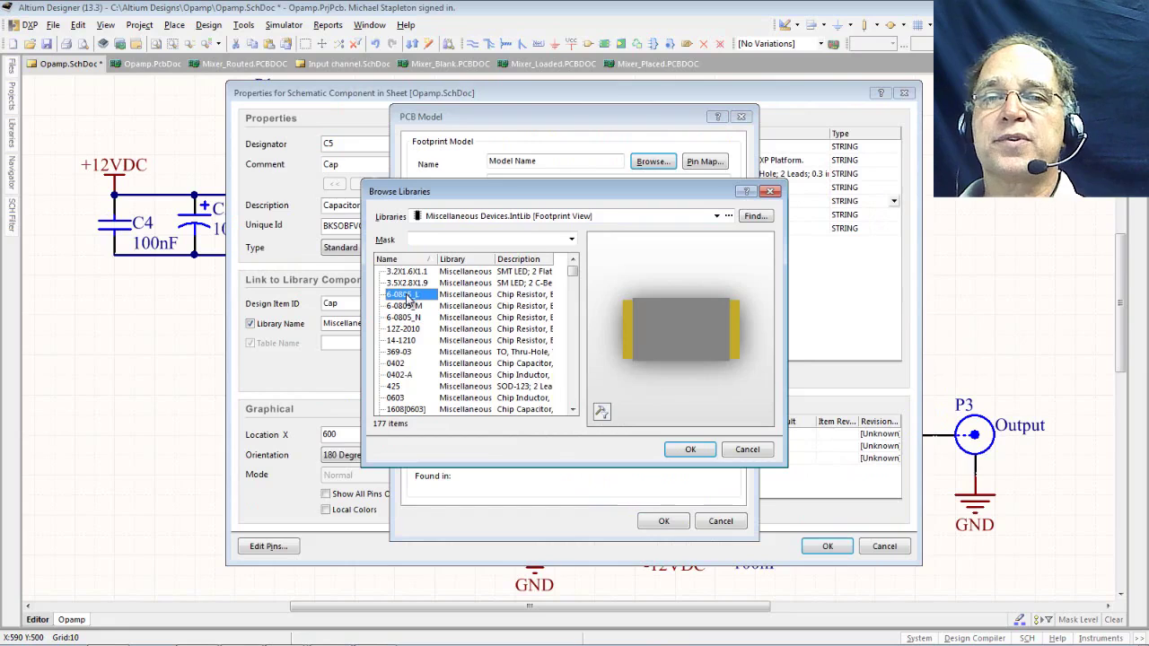
{"action": "left_click", "coordinate": [405, 306]}
{"action": "left_click", "coordinate": [404, 319]}
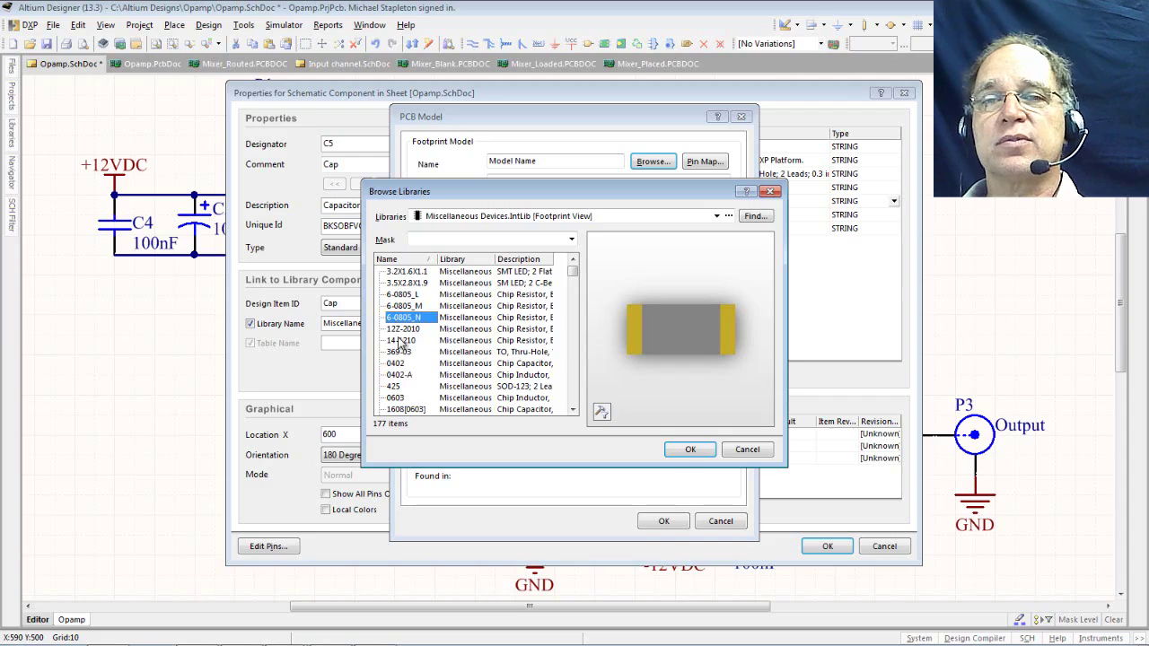
{"action": "left_click", "coordinate": [689, 450]}
{"action": "left_click", "coordinate": [664, 522]}
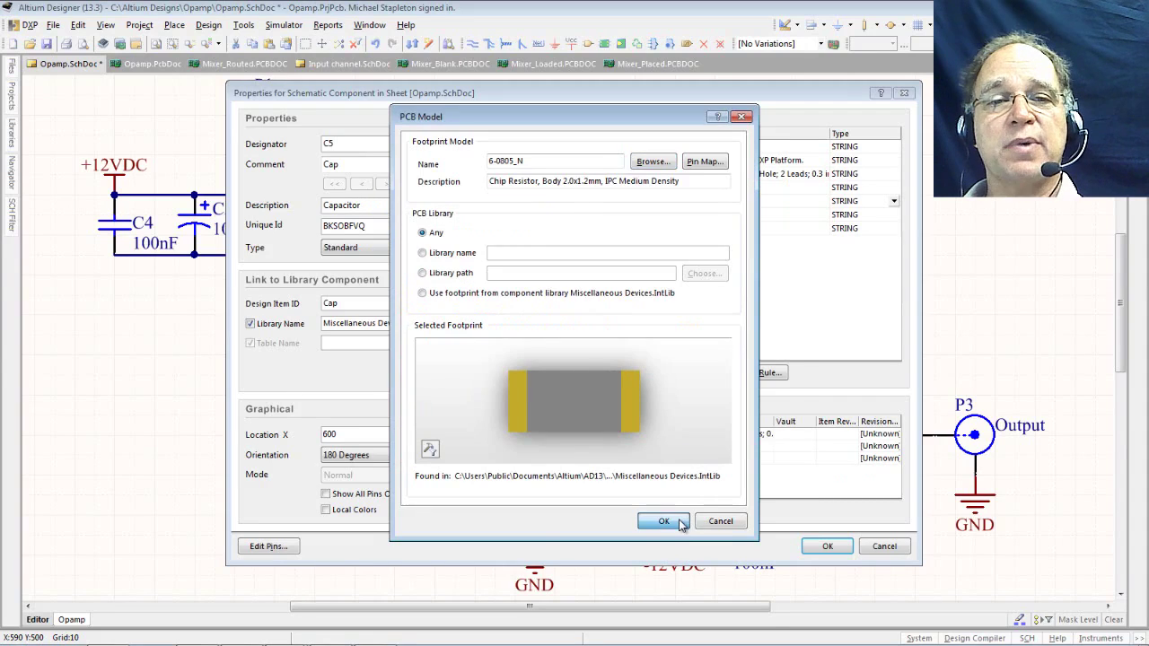
{"action": "left_click", "coordinate": [824, 548]}
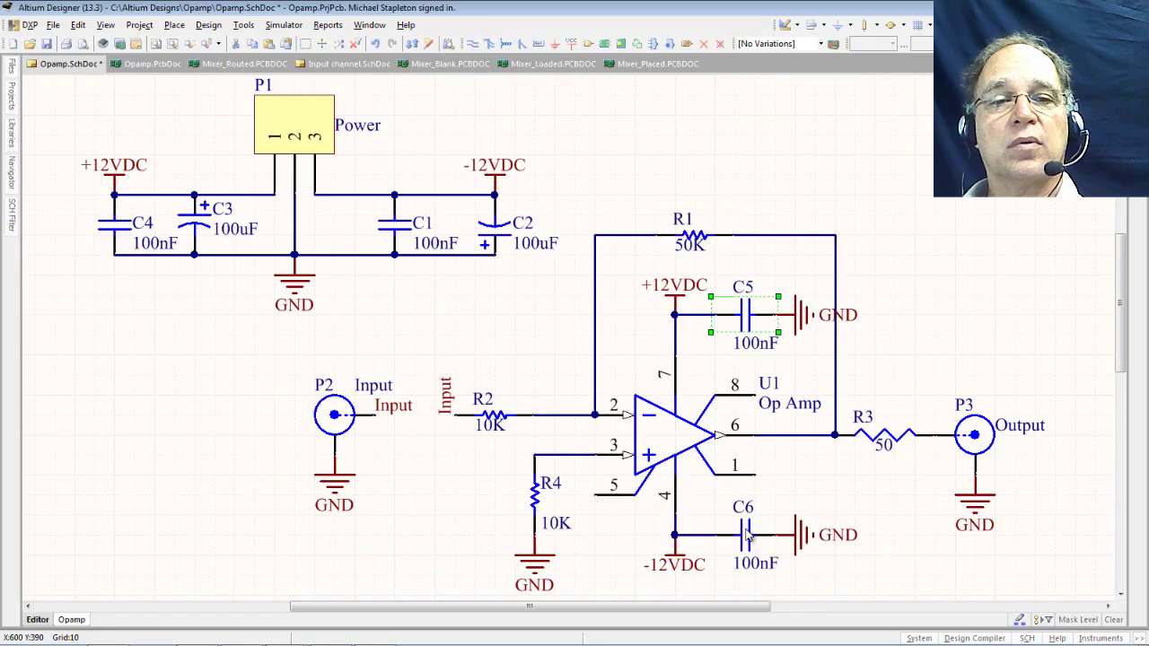
Add 6-0805_N from Miscellaneous Devices.IntLib as a new footprint model for capacitor C6.
{"action": "double_click", "coordinate": [745, 531]}
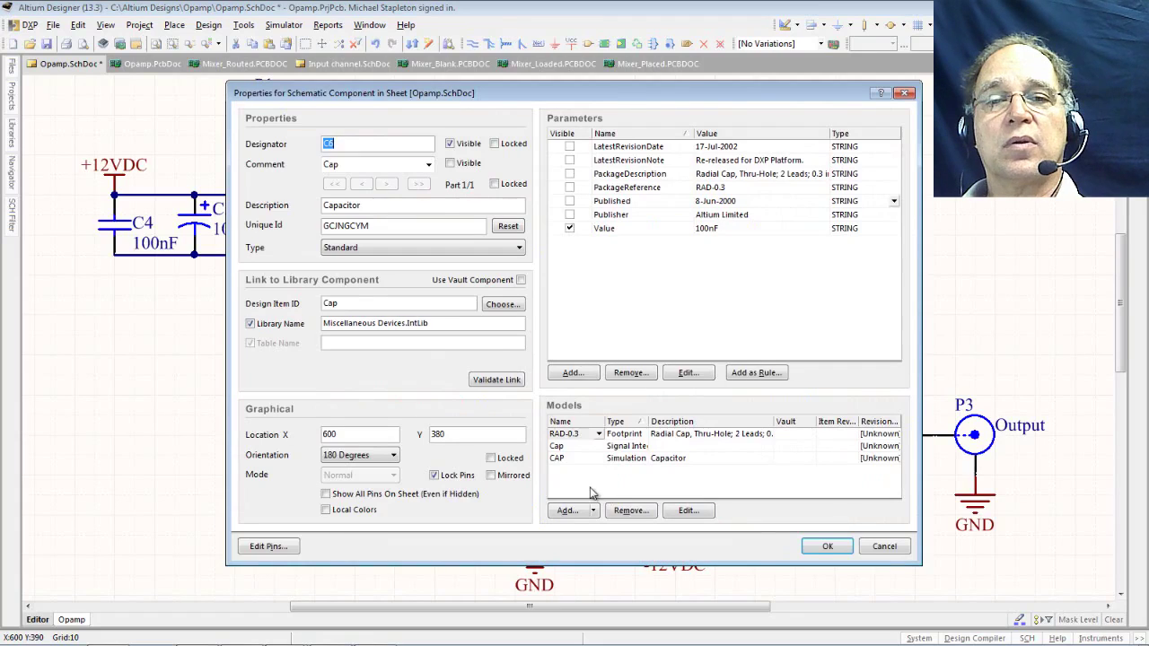
{"action": "left_click", "coordinate": [567, 509]}
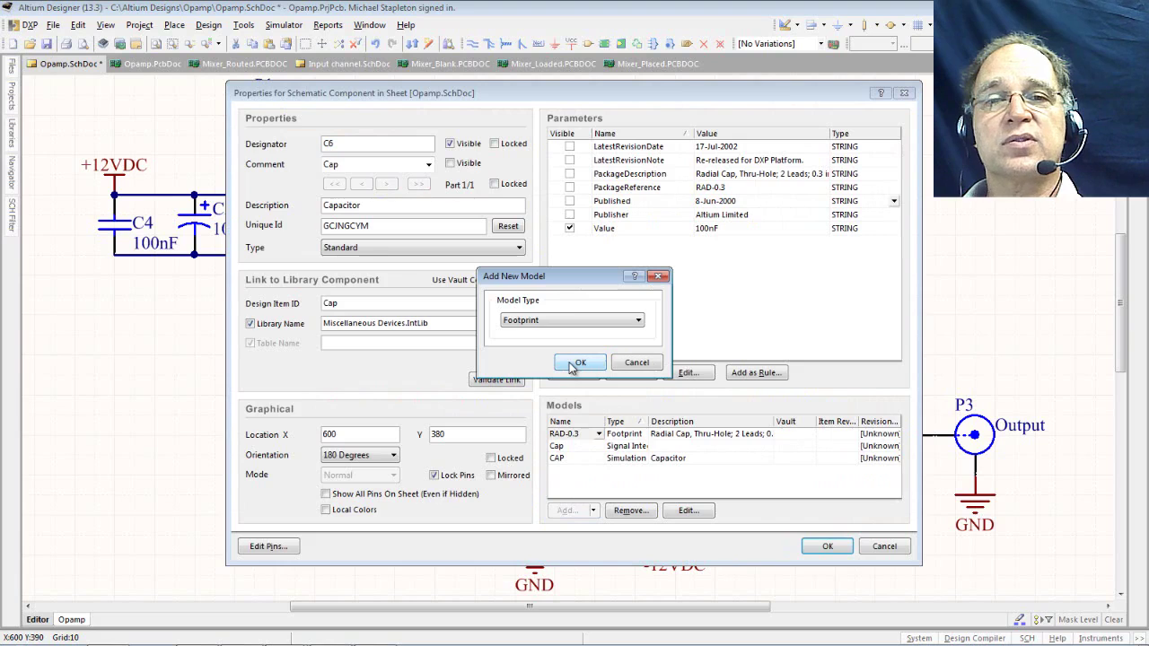
{"action": "left_click", "coordinate": [578, 363]}
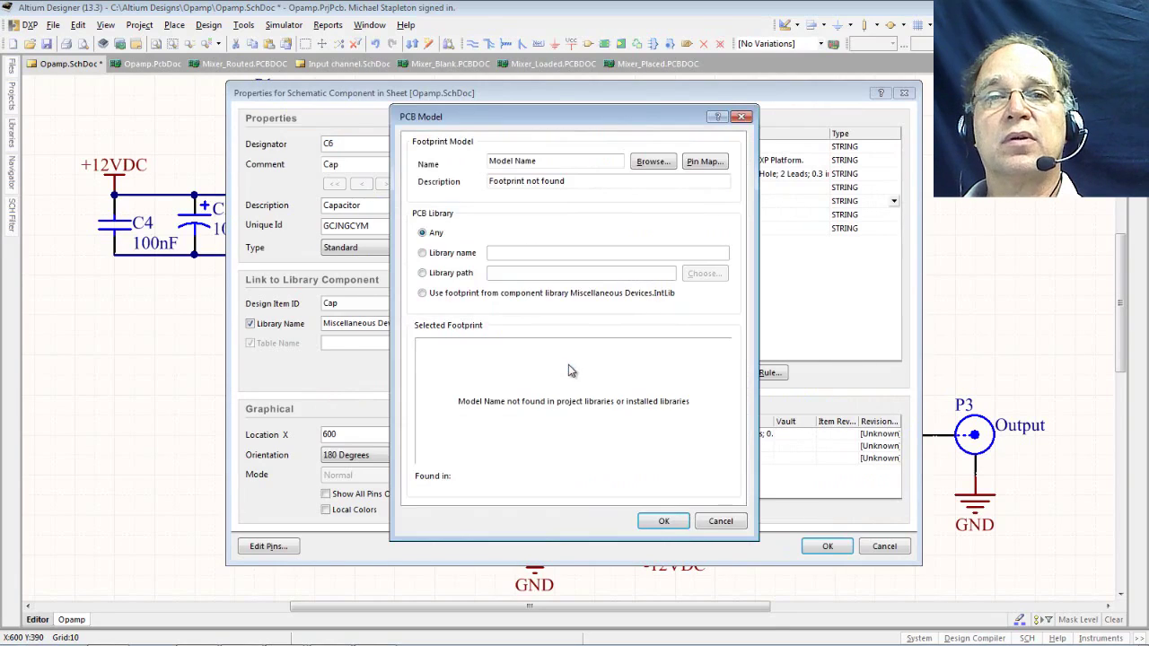
{"action": "left_click", "coordinate": [653, 164]}
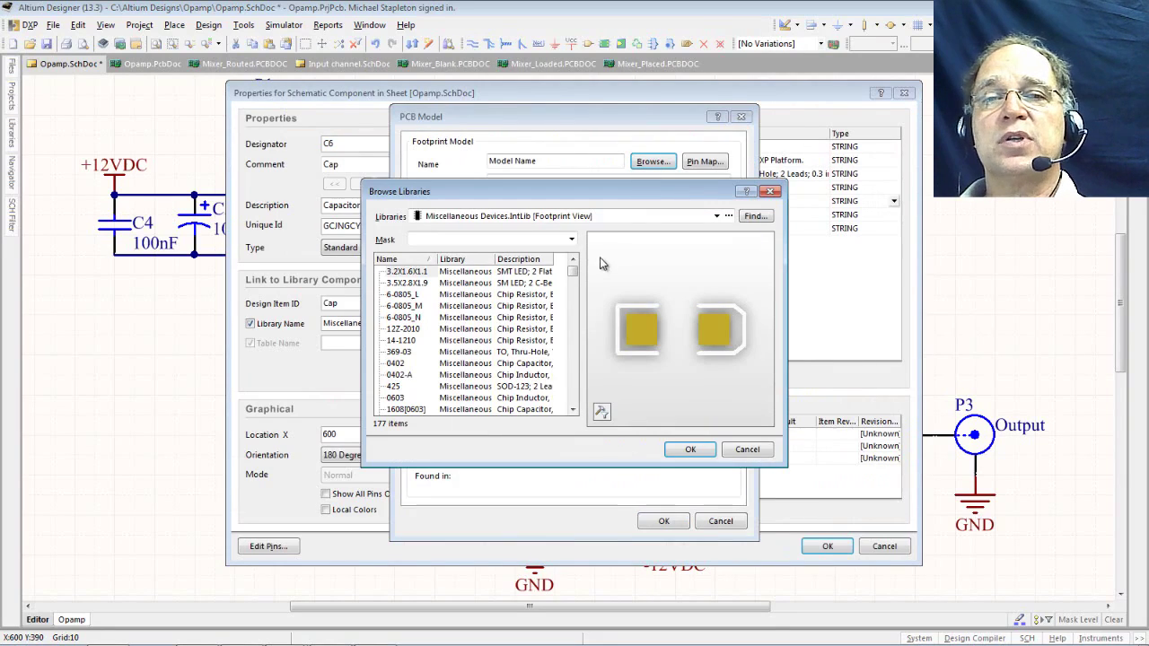
{"action": "left_click", "coordinate": [397, 319]}
{"action": "left_click", "coordinate": [688, 451]}
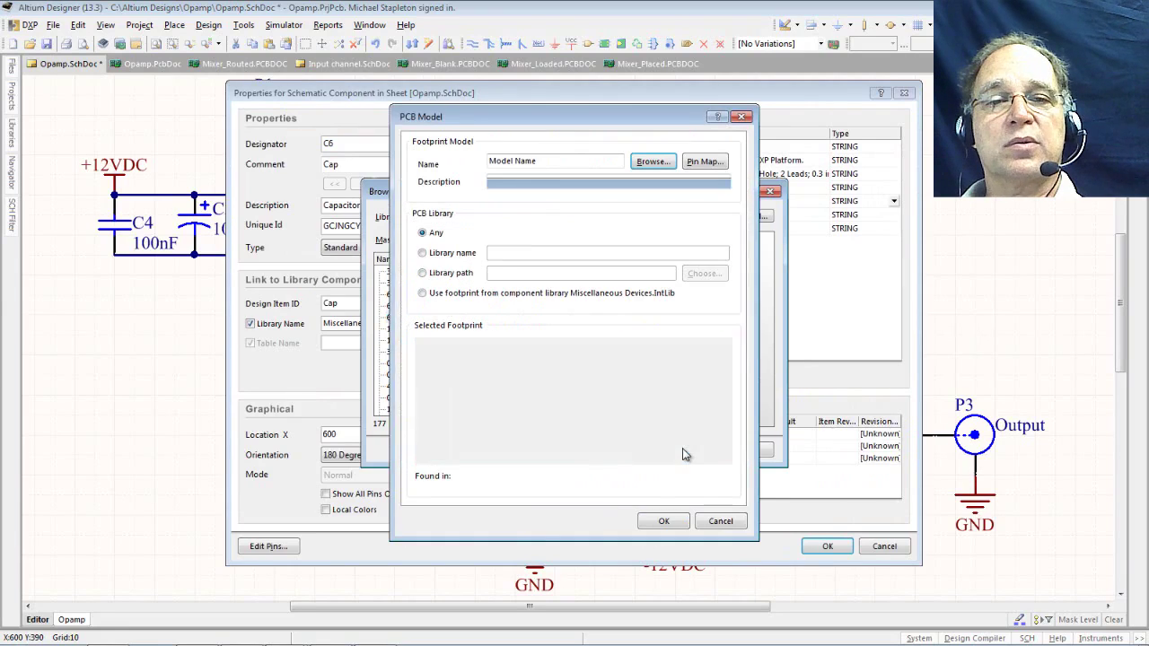
{"action": "left_click", "coordinate": [664, 522]}
{"action": "left_click", "coordinate": [816, 547]}
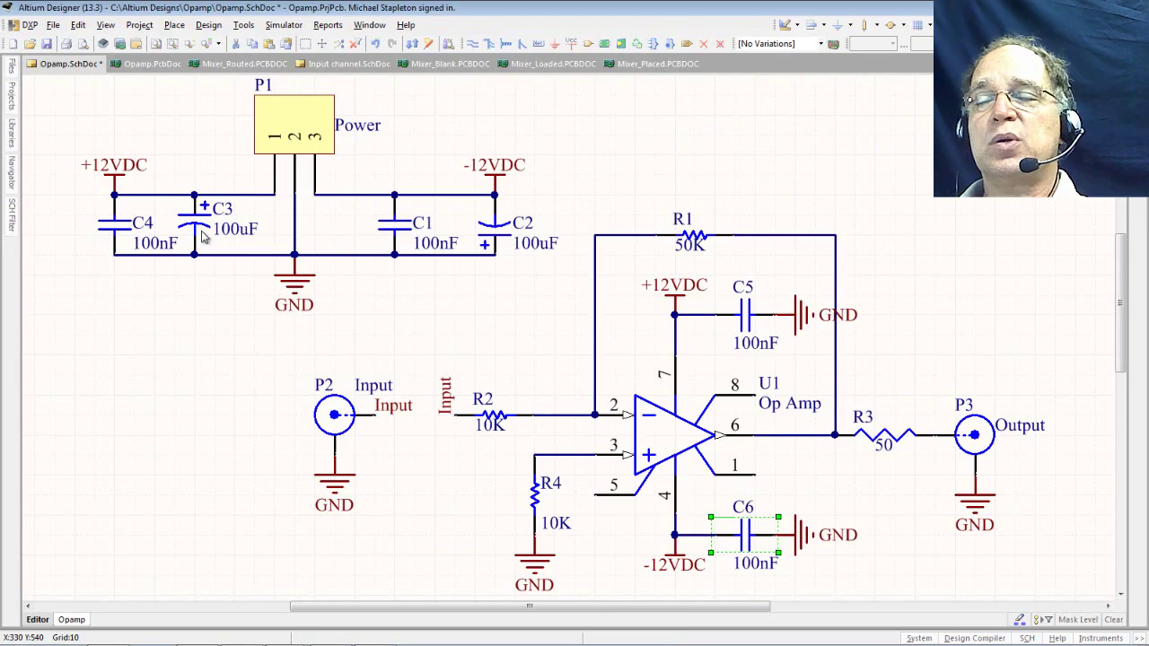
Begin a new footprint model for capacitor C3 and preview RB5-10.5 and RB7.6-15 in Miscellaneous Devices.IntLib.
{"action": "double_click", "coordinate": [199, 215]}
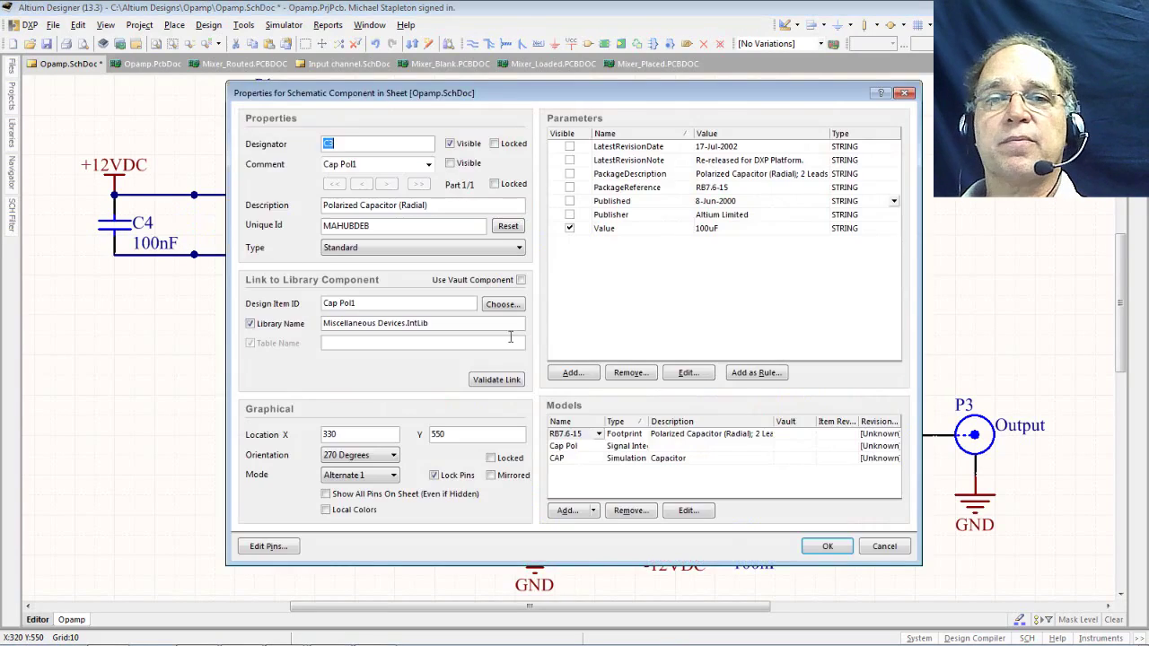
{"action": "left_click", "coordinate": [600, 437]}
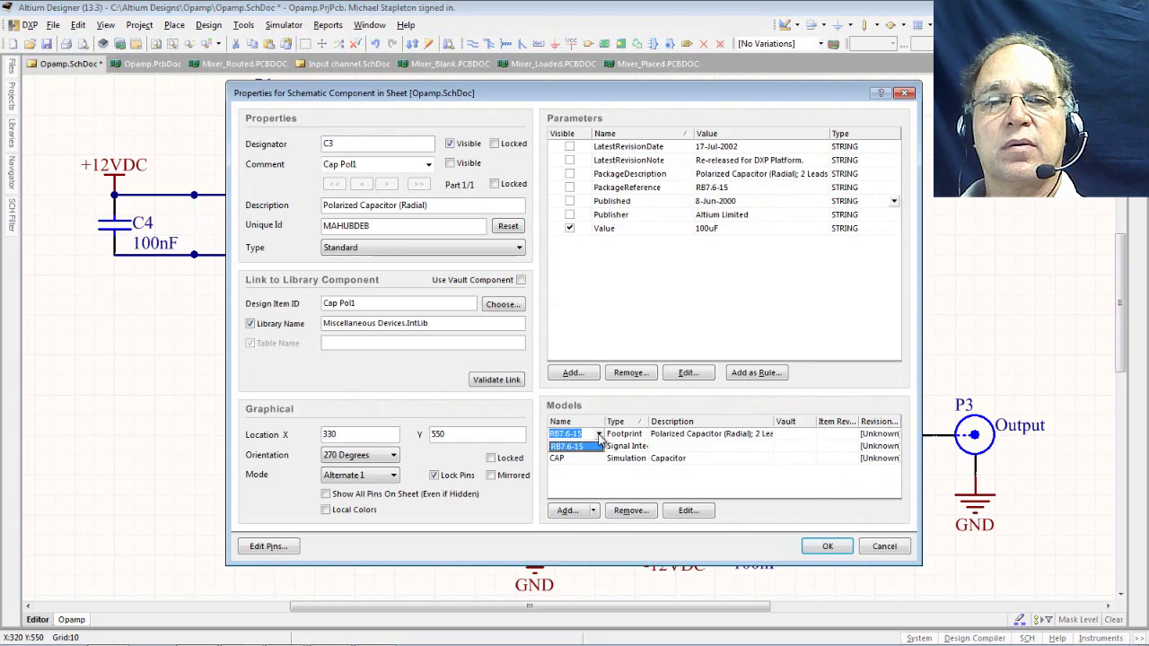
{"action": "left_click", "coordinate": [566, 511]}
{"action": "left_click", "coordinate": [581, 362]}
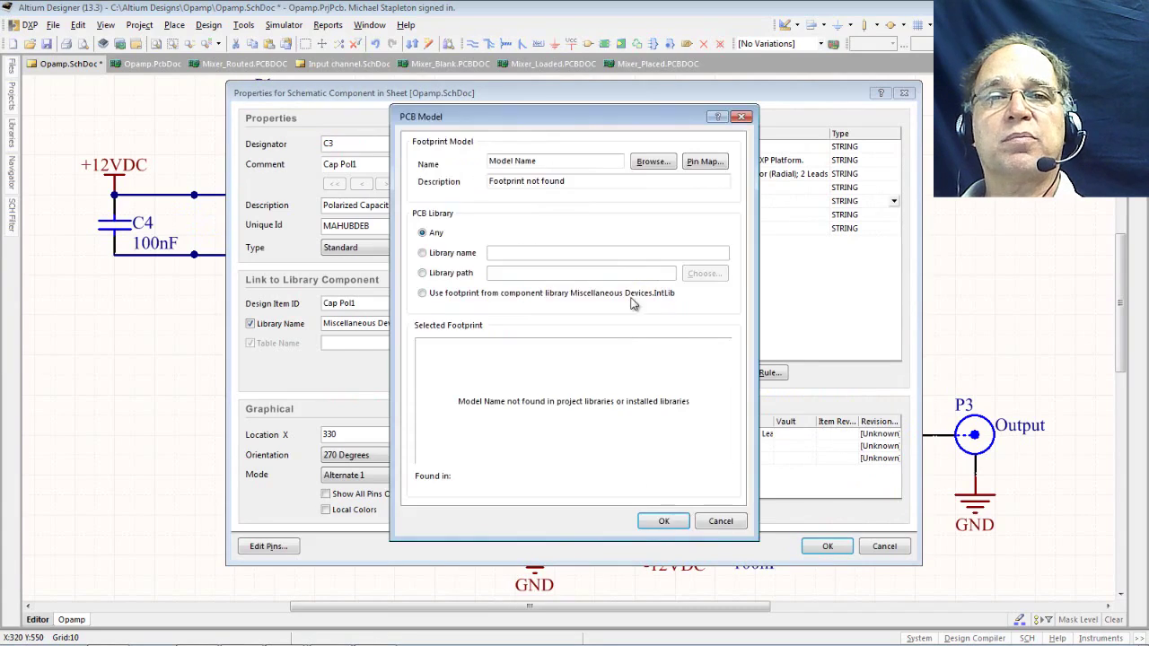
{"action": "left_click", "coordinate": [653, 162]}
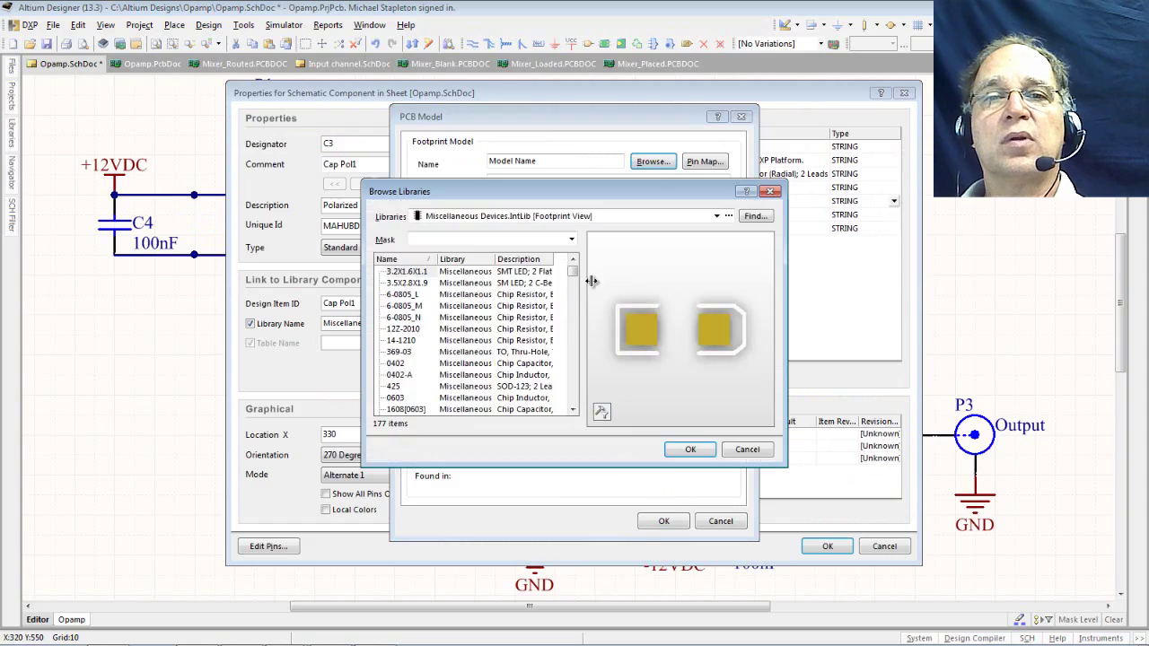
{"action": "left_click_drag", "start_coordinate": [573, 276], "coordinate": [574, 337]}
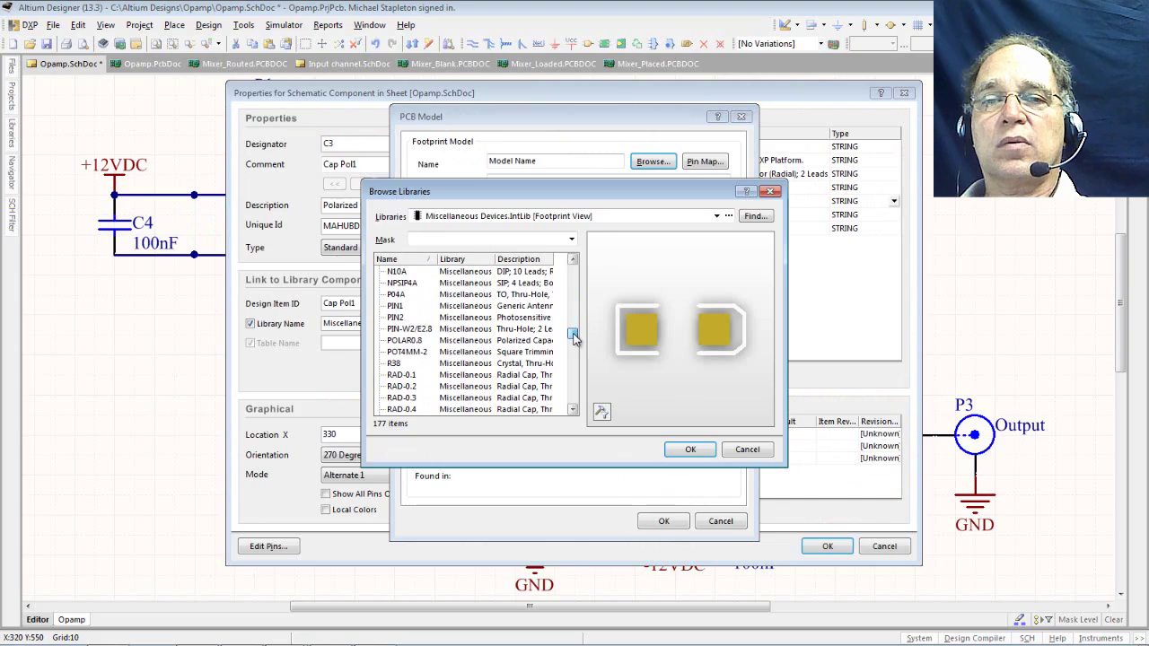
{"action": "left_click_drag", "start_coordinate": [574, 336], "coordinate": [575, 344]}
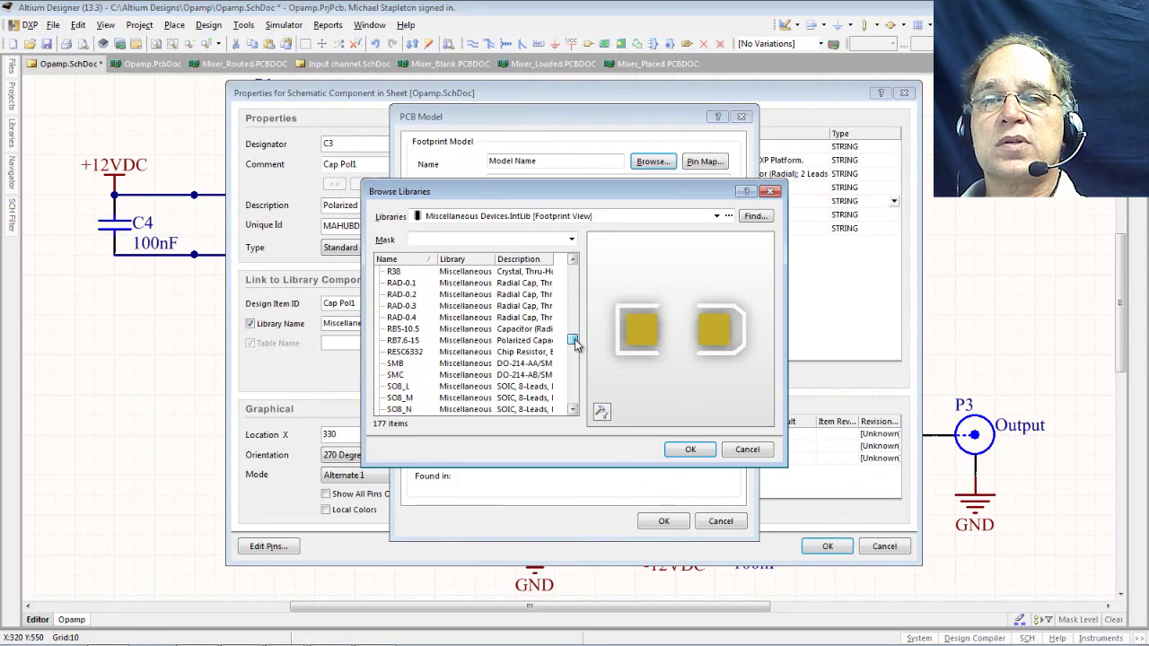
{"action": "left_click", "coordinate": [403, 329]}
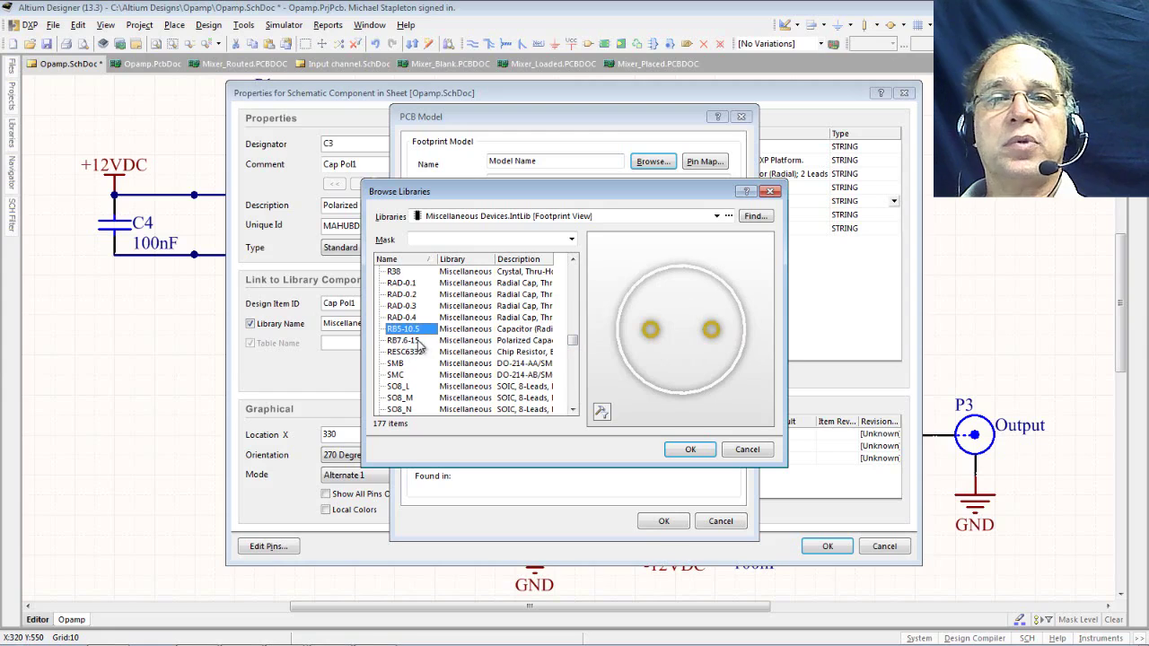
{"action": "left_click", "coordinate": [418, 342]}
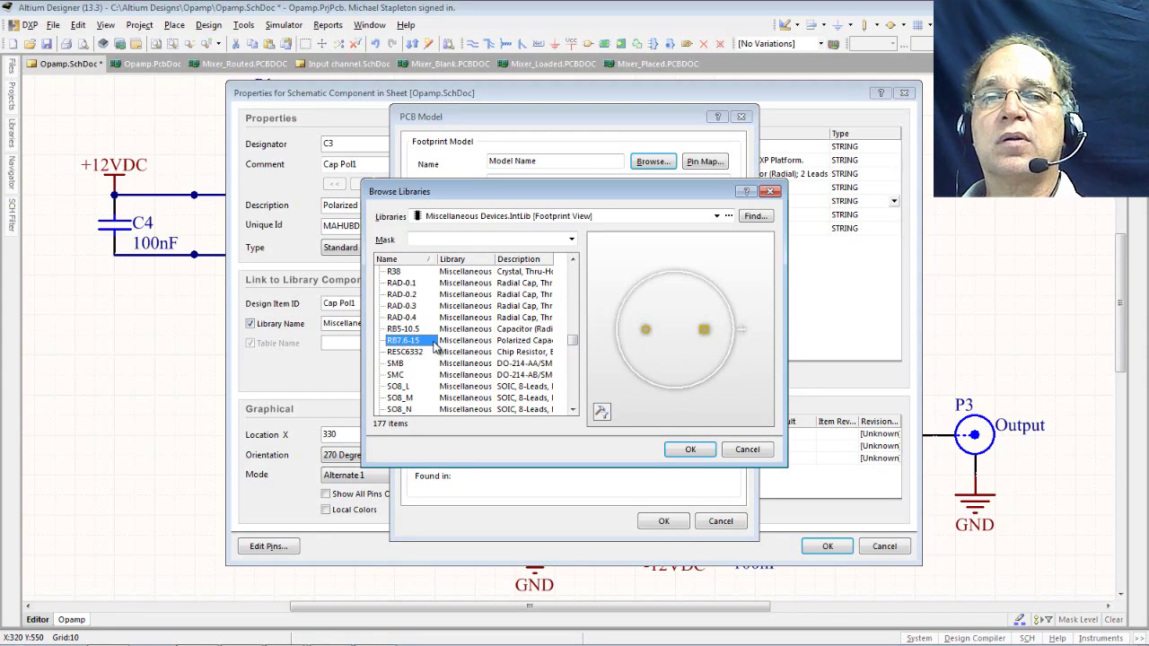
Examine the chip, axial and battery footprints from 1825 through C1210_M as smaller alternatives for capacitor C3.
{"action": "left_click_drag", "start_coordinate": [573, 341], "coordinate": [584, 284]}
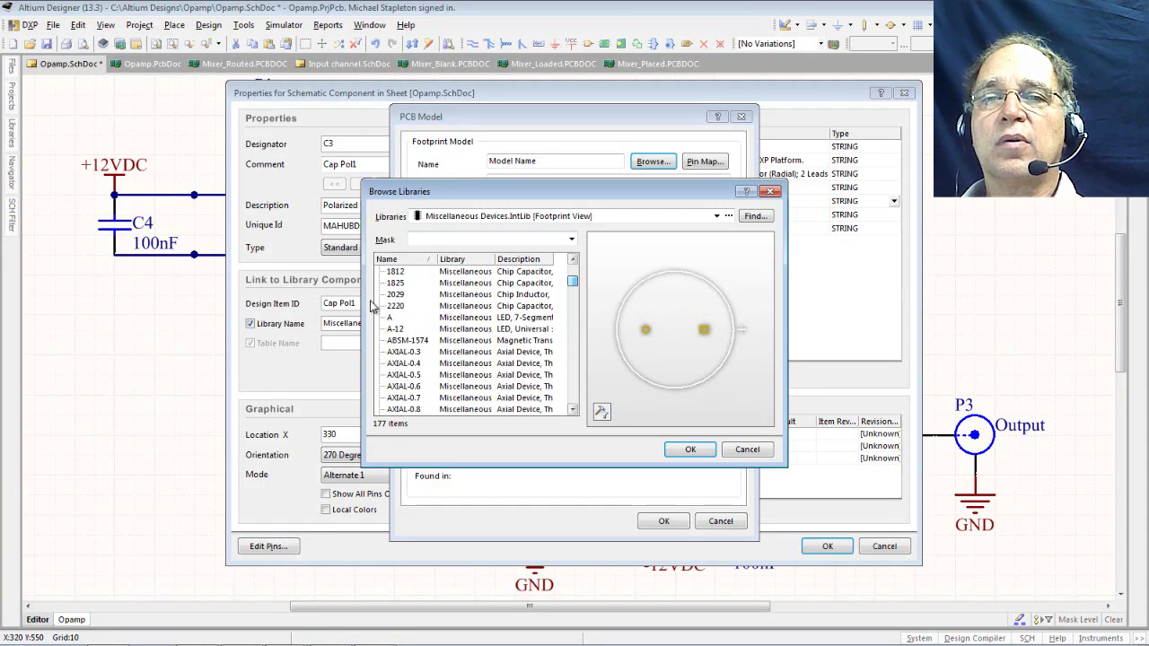
{"action": "left_click", "coordinate": [399, 284]}
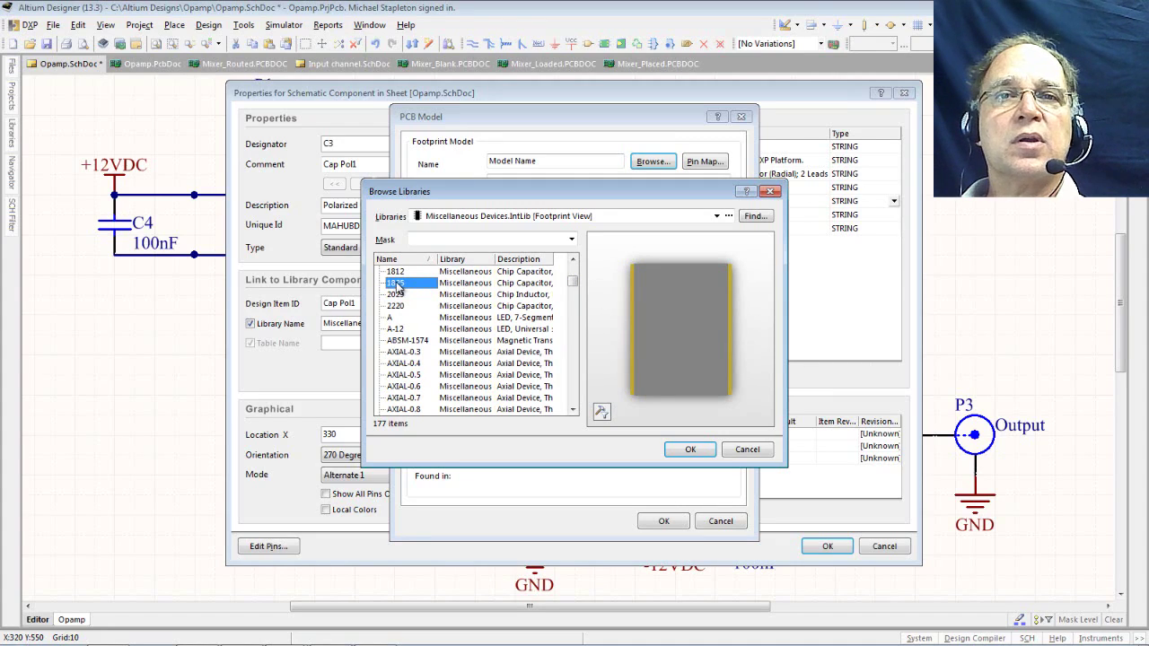
{"action": "key", "text": "Down"}
{"action": "key", "text": "Down"}
{"action": "key", "text": "Down"}
{"action": "key", "text": "Down"}
{"action": "key", "text": "Down"}
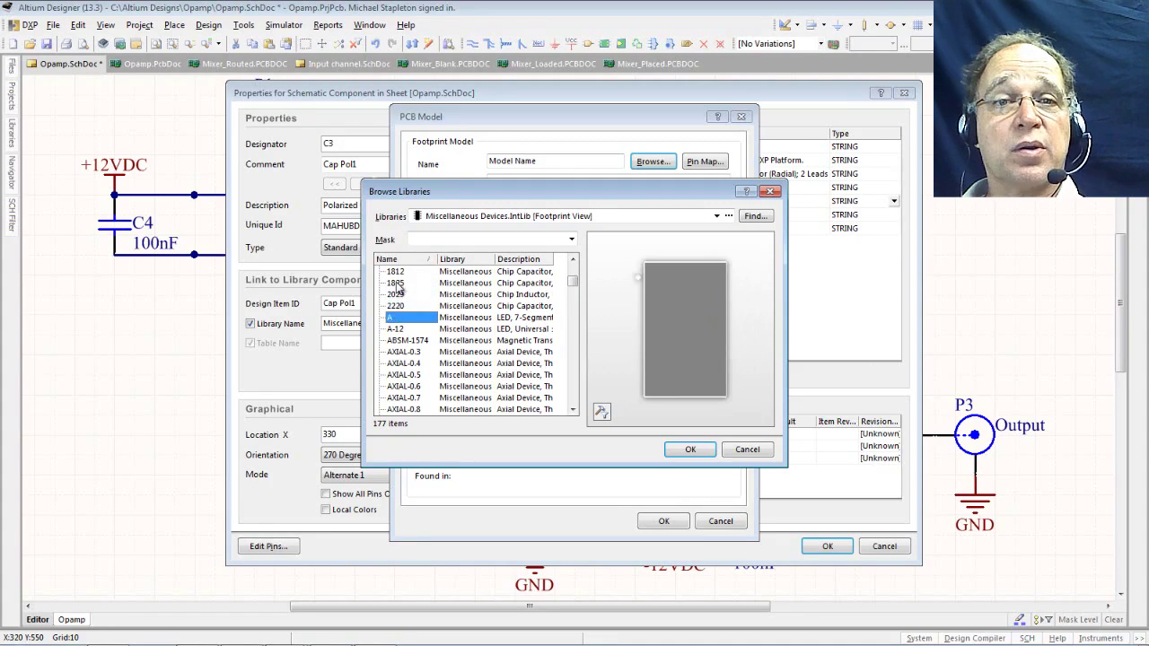
{"action": "key", "text": "Down"}
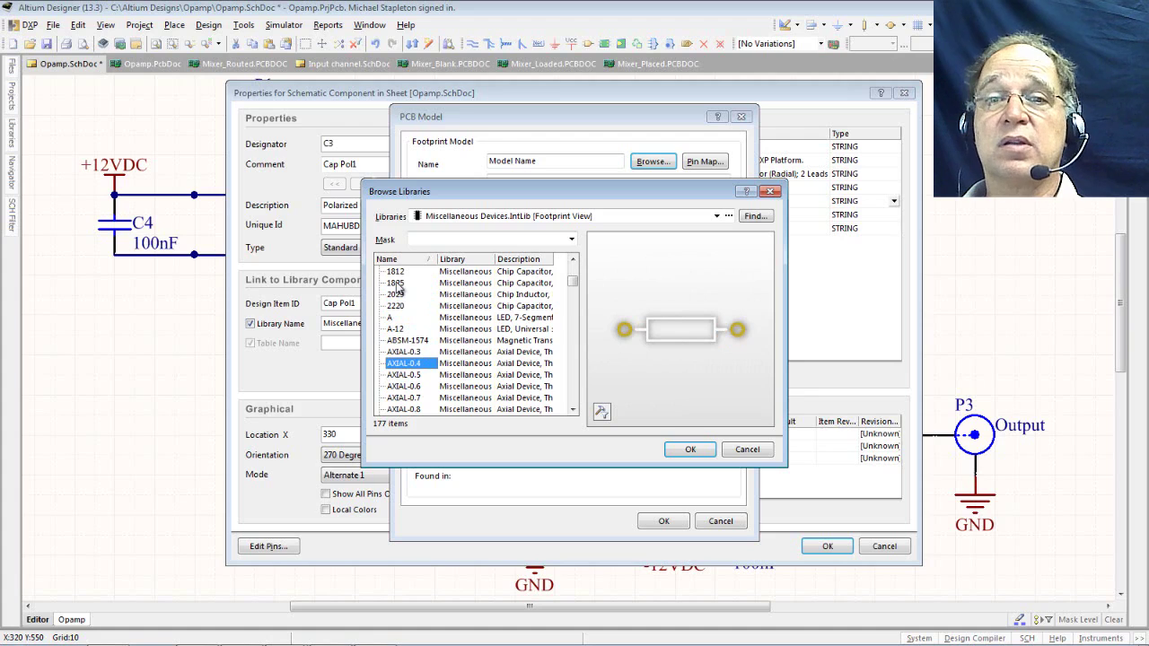
{"action": "key", "text": "Up"}
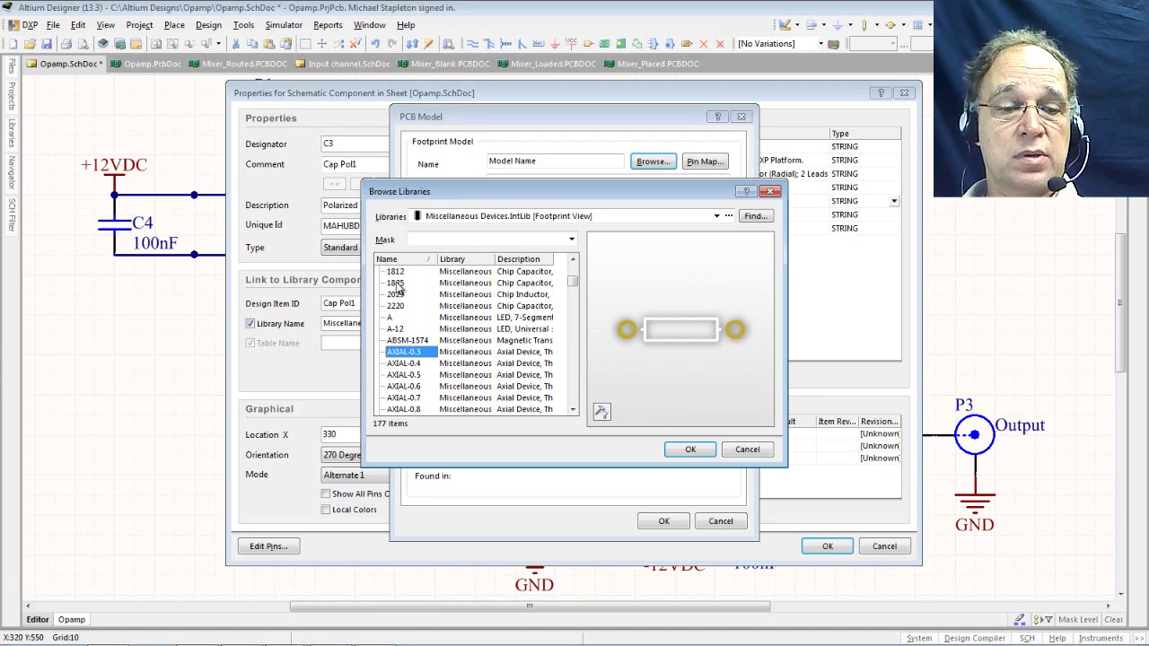
{"action": "key", "text": "Up"}
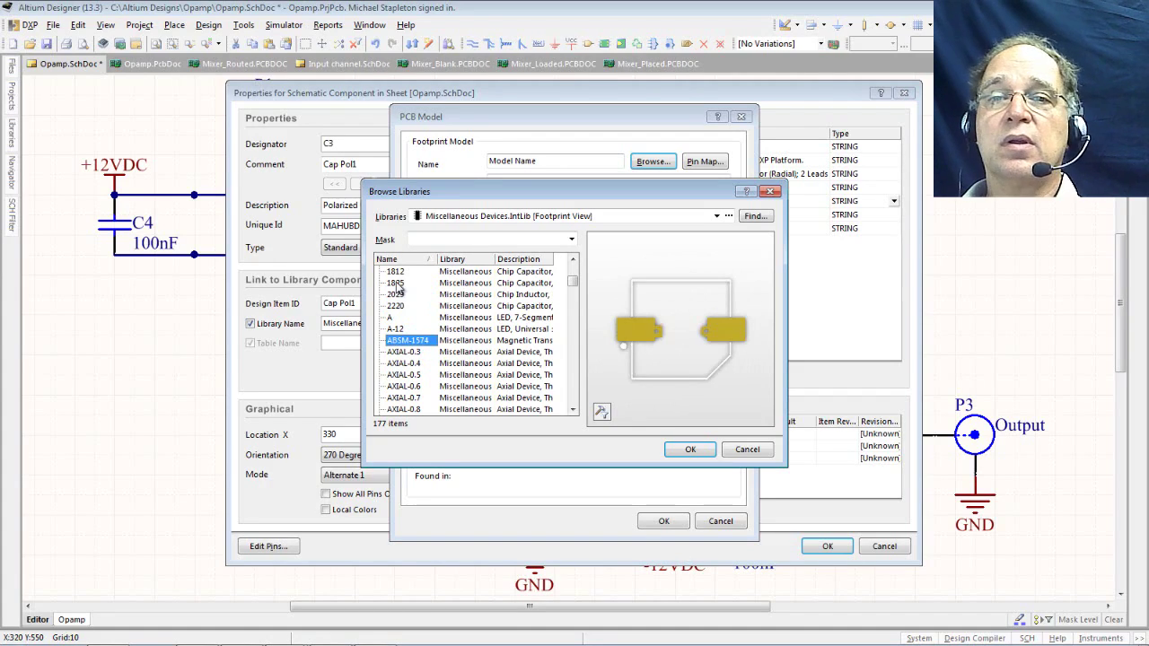
{"action": "key", "text": "Down"}
{"action": "key", "text": "Down"}
{"action": "key", "text": "Down"}
{"action": "key", "text": "Down"}
{"action": "key", "text": "Down"}
{"action": "key", "text": "Down"}
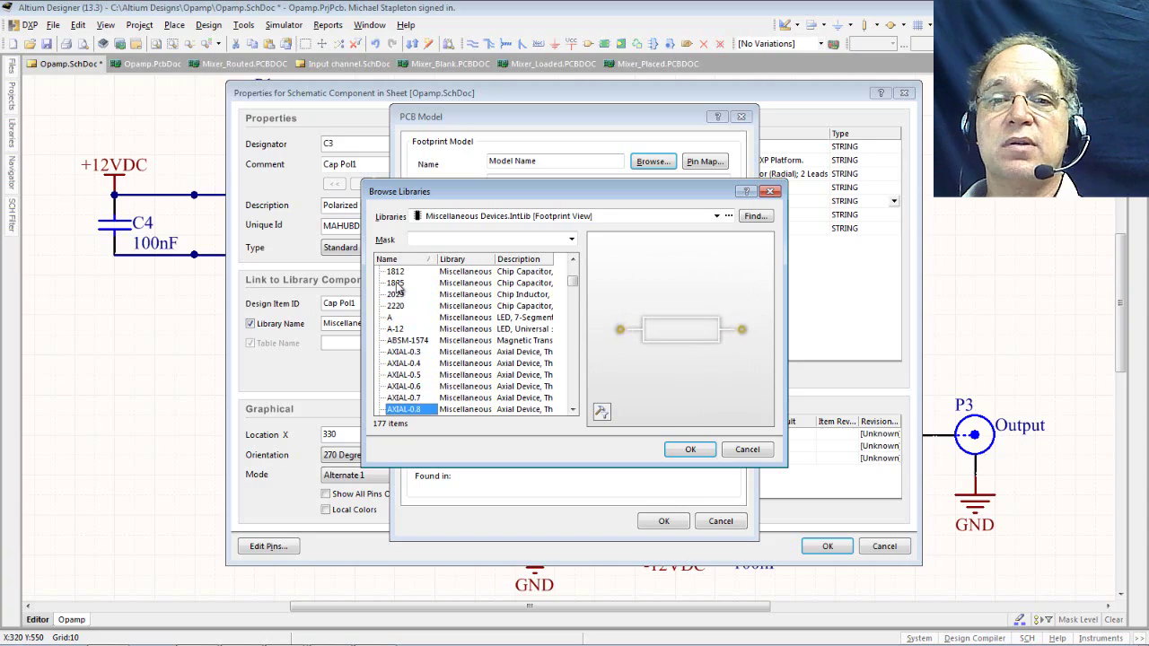
{"action": "key", "text": "Down"}
{"action": "key", "text": "Down"}
{"action": "key", "text": "Down"}
{"action": "key", "text": "Down"}
{"action": "key", "text": "Up"}
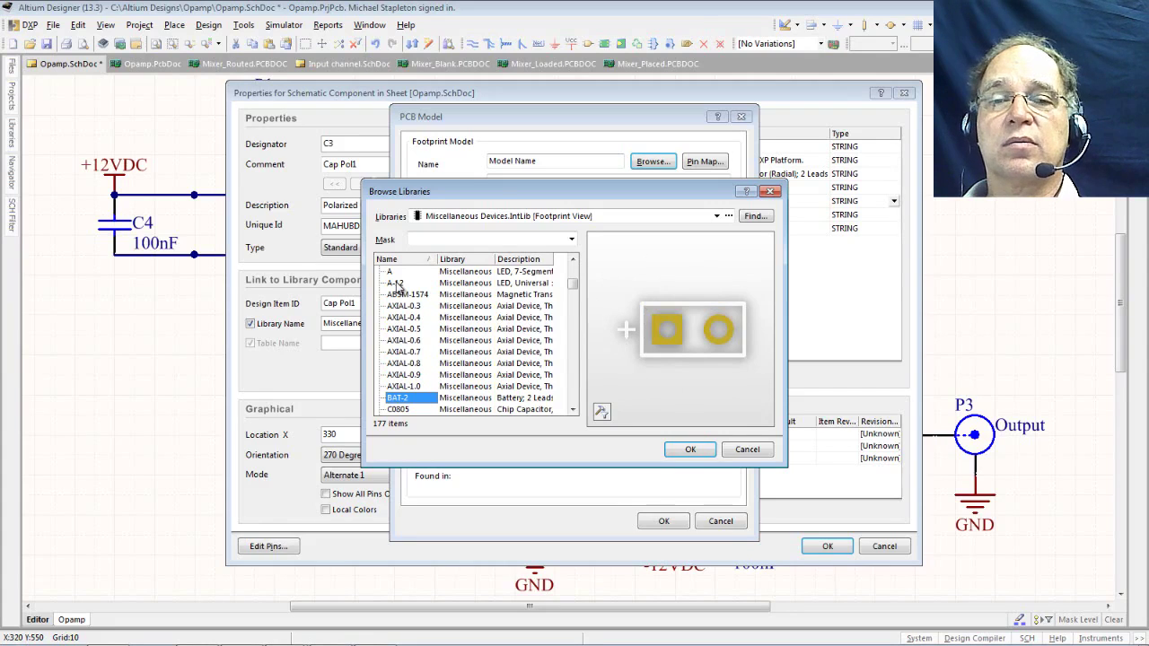
{"action": "key", "text": "Down"}
{"action": "key", "text": "Down"}
{"action": "key", "text": "Down"}
{"action": "key", "text": "Down"}
{"action": "key", "text": "Down"}
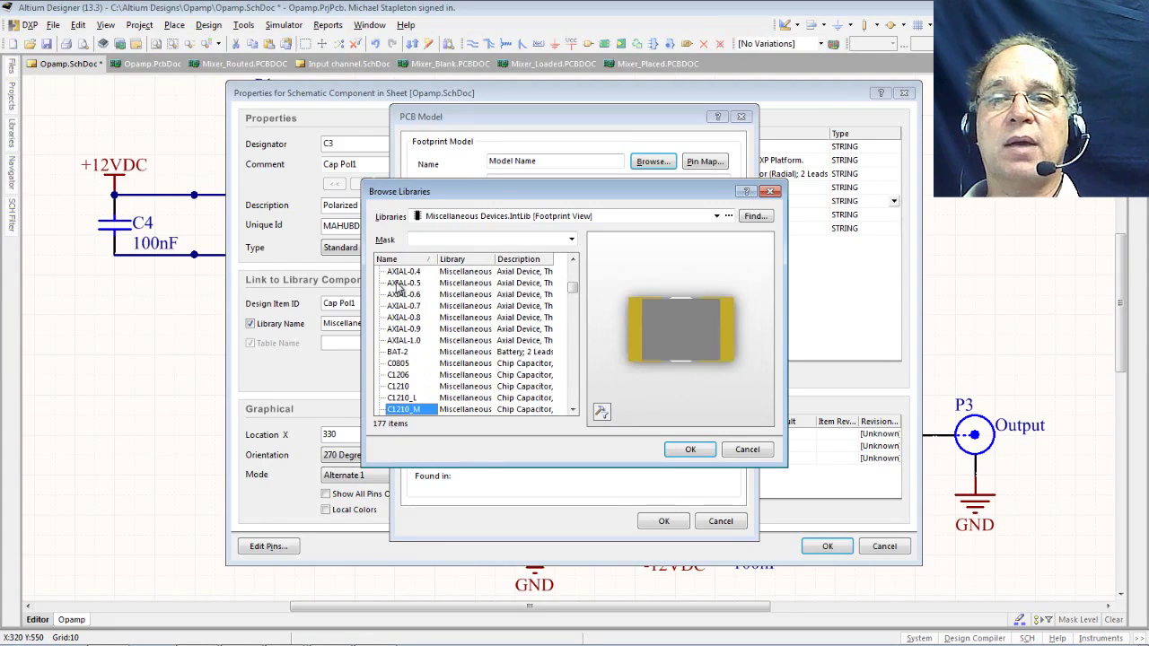
Choose C2512 as capacitor C3's new footprint and apply the component properties.
{"action": "key", "text": "Down"}
{"action": "key", "text": "Down"}
{"action": "key", "text": "Down"}
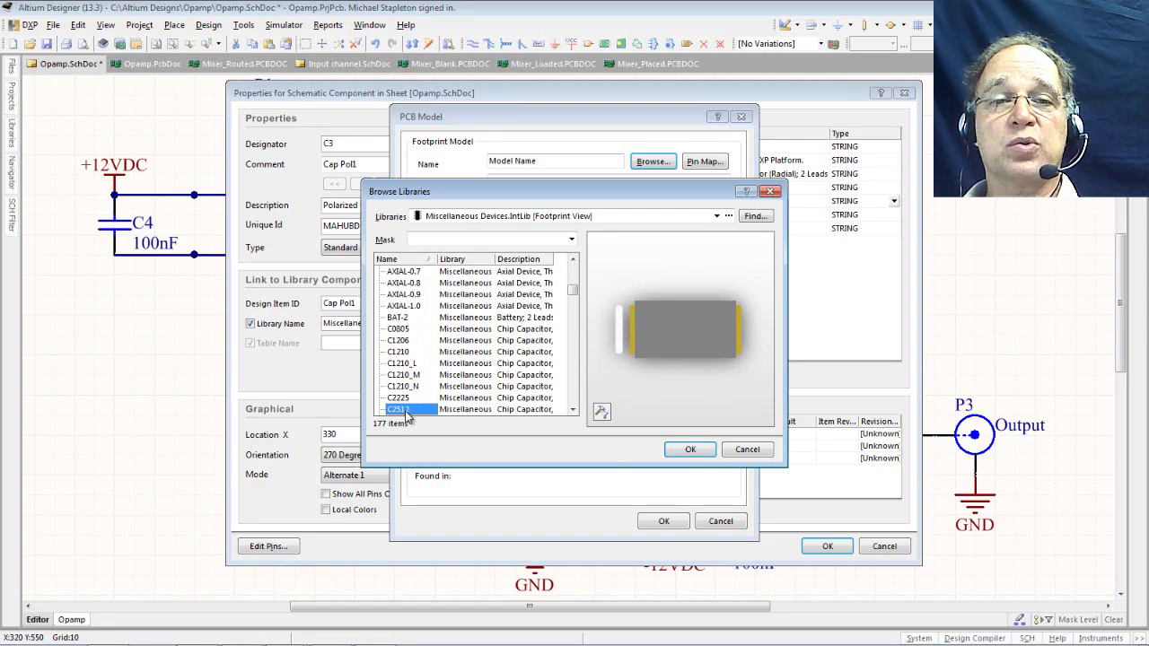
{"action": "left_click", "coordinate": [689, 451]}
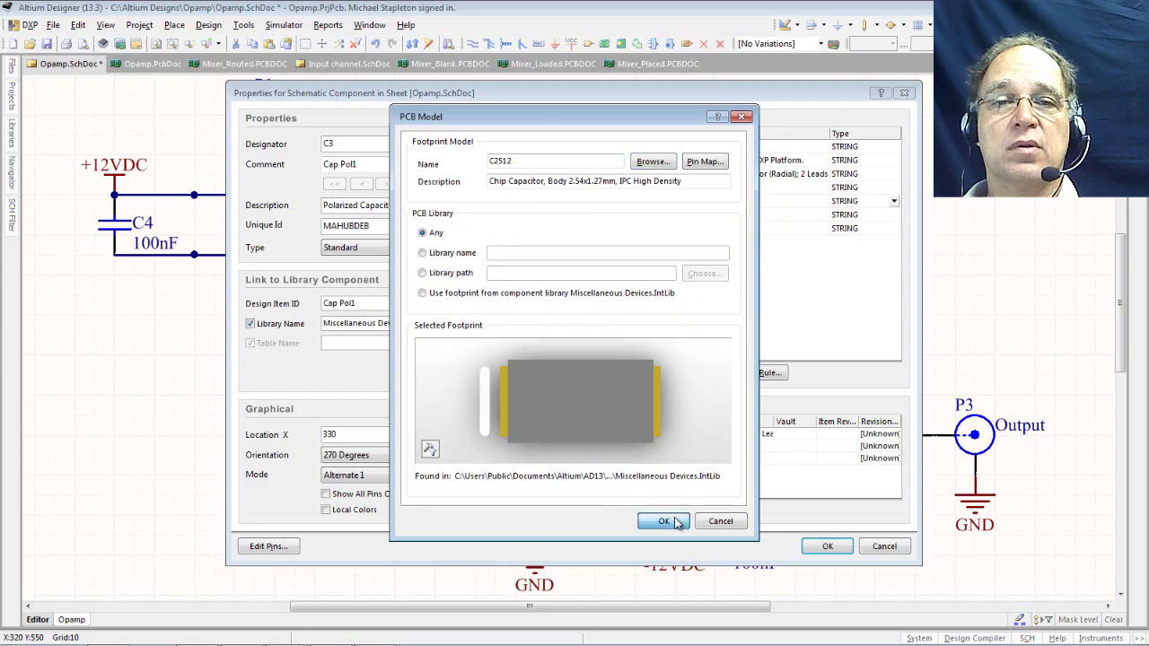
{"action": "left_click", "coordinate": [676, 523]}
{"action": "left_click", "coordinate": [820, 547]}
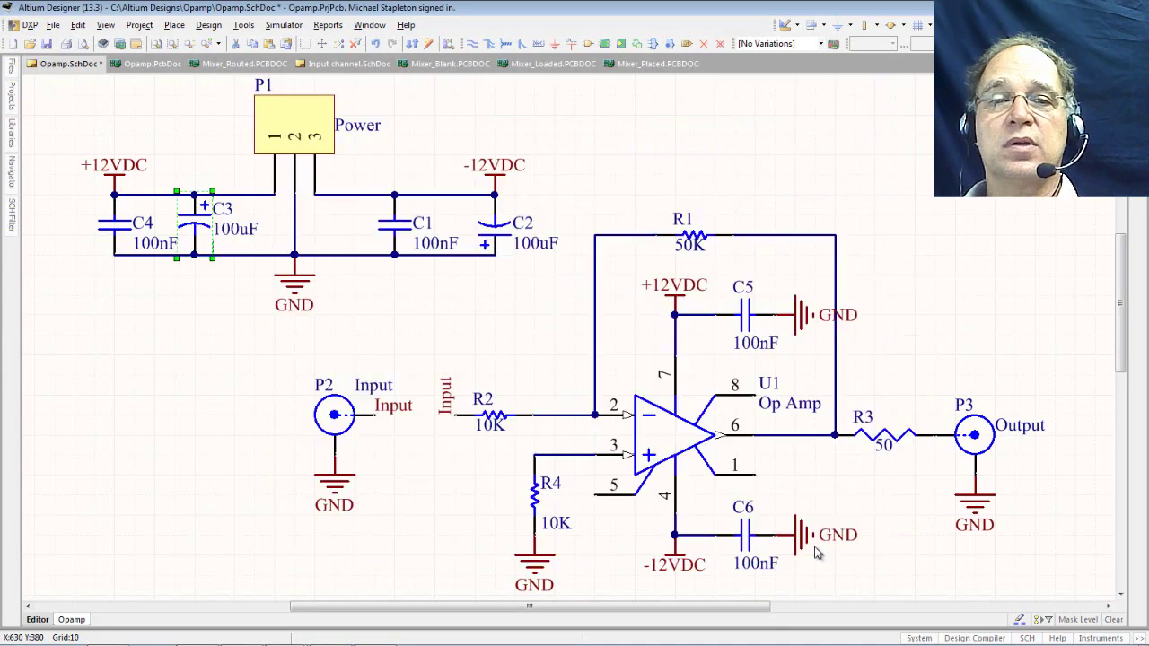
Add C2512 from Miscellaneous Devices.IntLib as a new footprint model for capacitor C2, and save Opamp.SchDoc.
{"action": "double_click", "coordinate": [503, 232]}
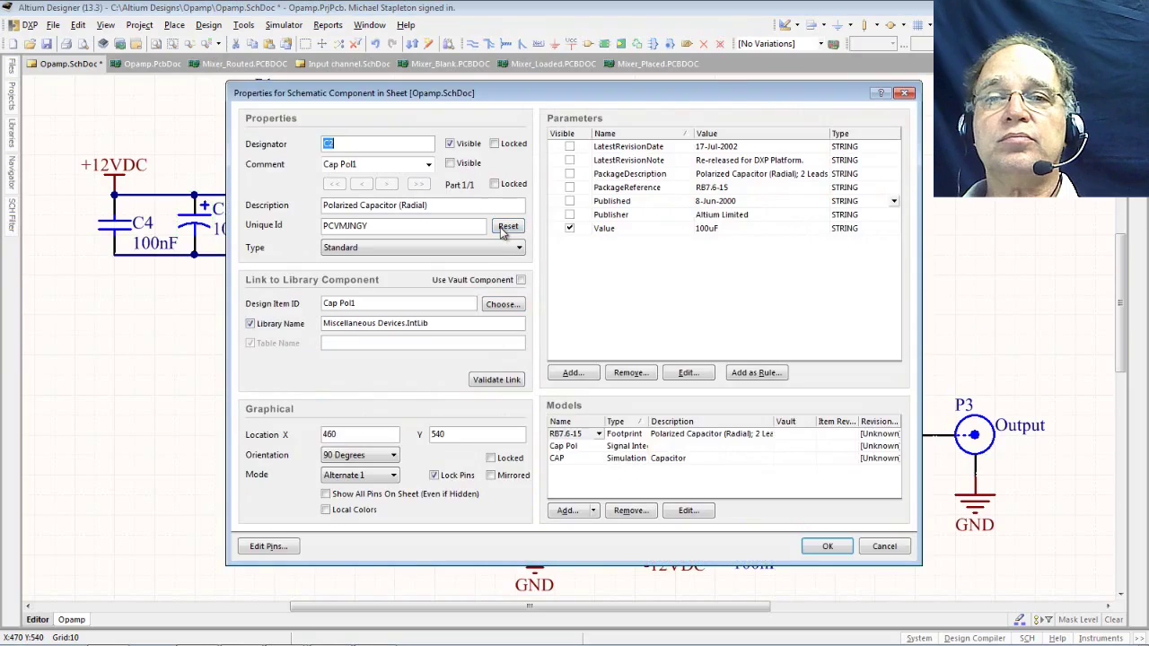
{"action": "left_click", "coordinate": [568, 510]}
{"action": "left_click", "coordinate": [580, 362]}
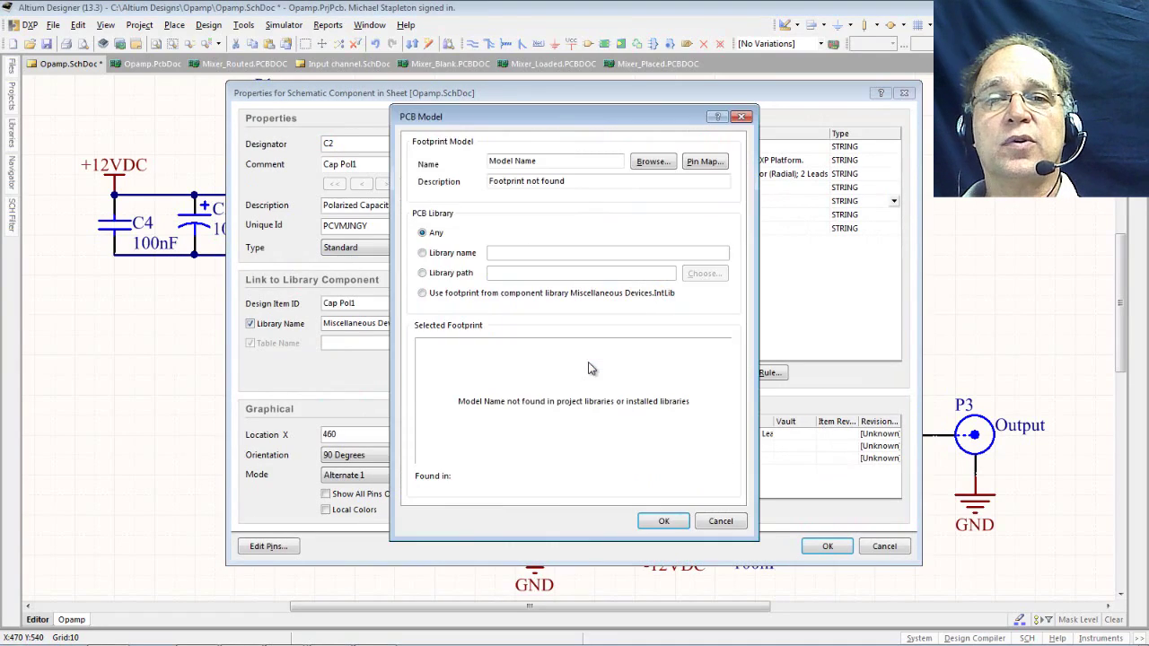
{"action": "left_click", "coordinate": [650, 161]}
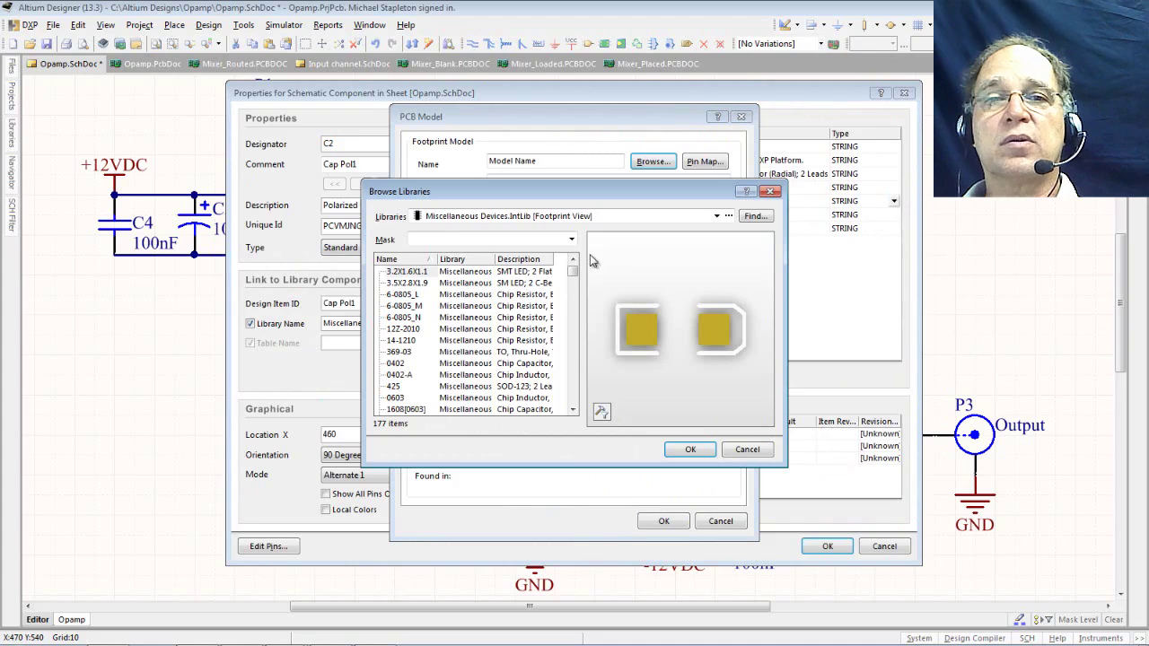
{"action": "left_click_drag", "start_coordinate": [573, 279], "coordinate": [575, 299]}
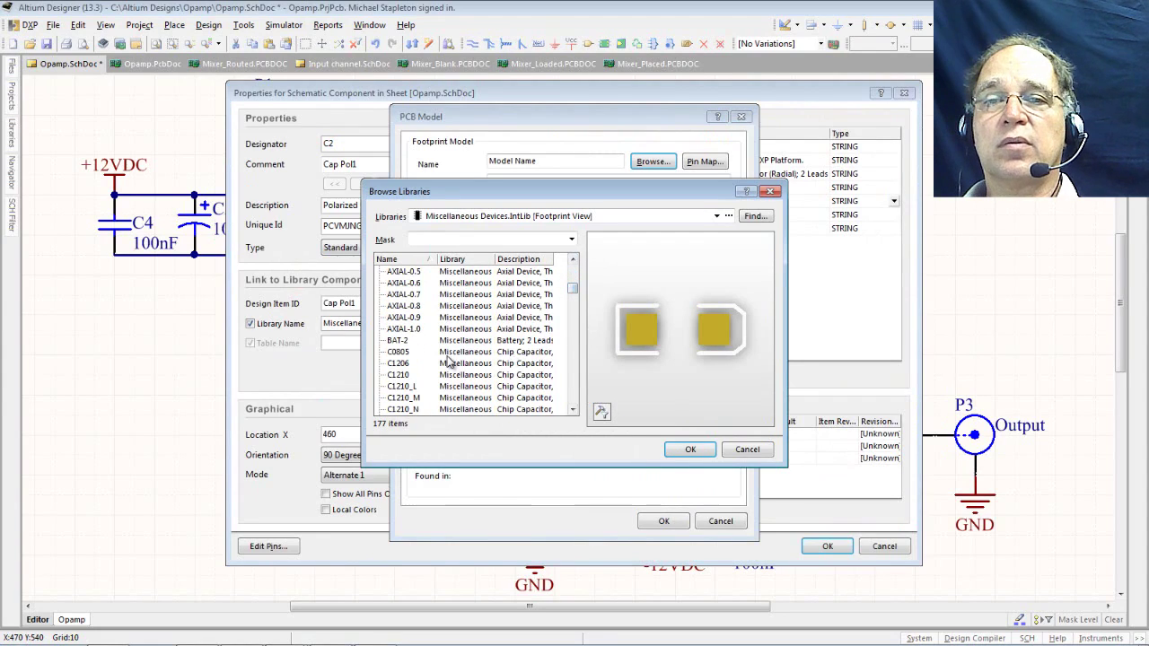
{"action": "left_click", "coordinate": [409, 386]}
{"action": "scroll", "coordinate": [406, 391], "scroll_direction": "down", "scroll_amount": 2}
{"action": "scroll", "coordinate": [405, 392], "scroll_direction": "down", "scroll_amount": 1}
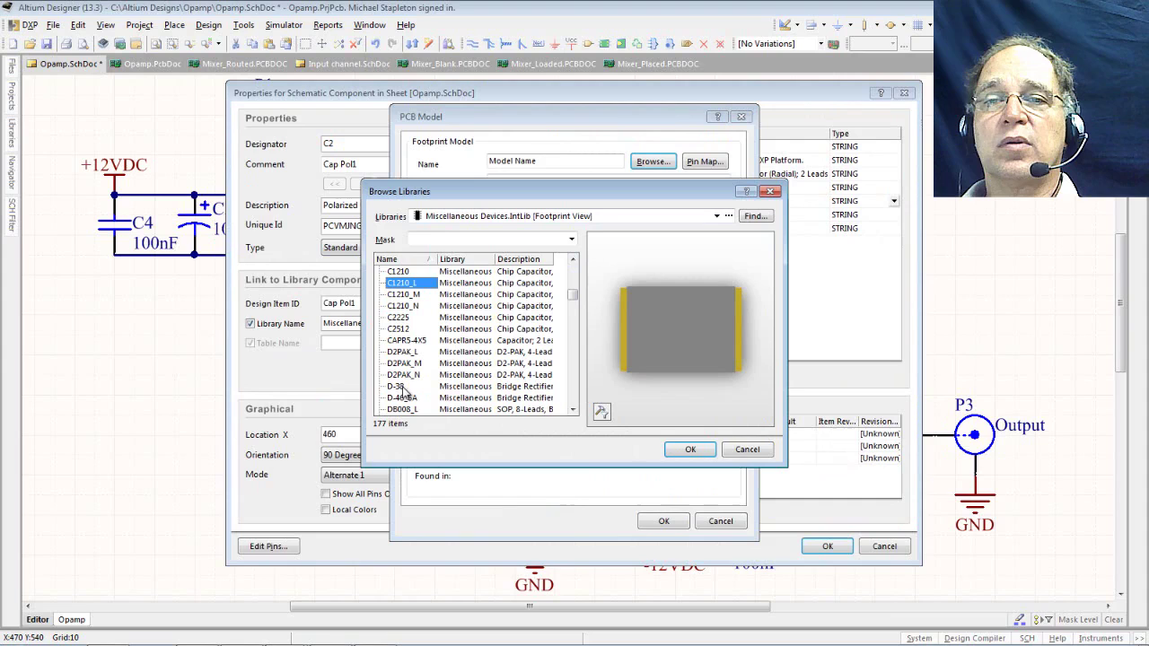
{"action": "left_click", "coordinate": [405, 329]}
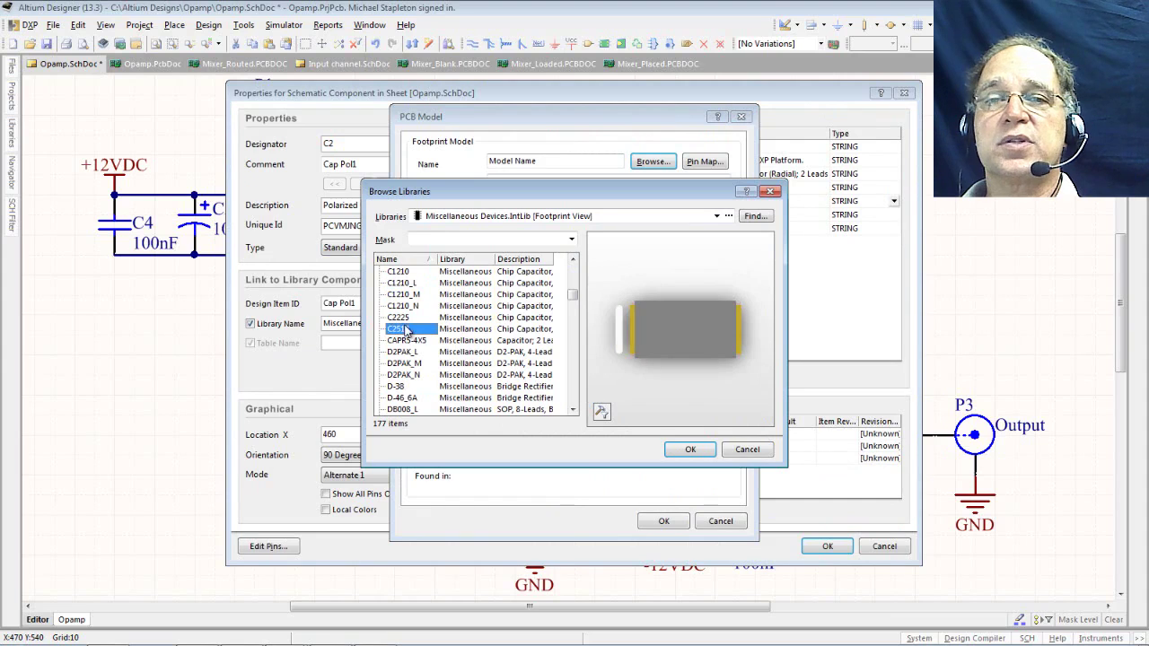
{"action": "left_click", "coordinate": [694, 451]}
{"action": "left_click", "coordinate": [664, 521]}
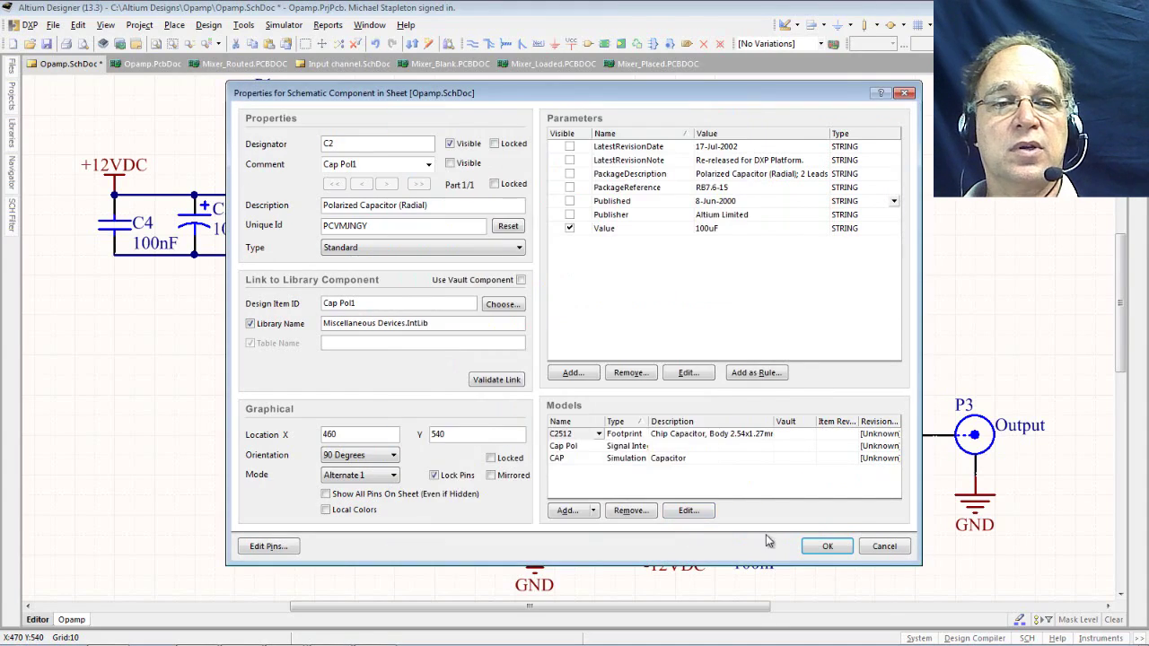
{"action": "left_click", "coordinate": [818, 546]}
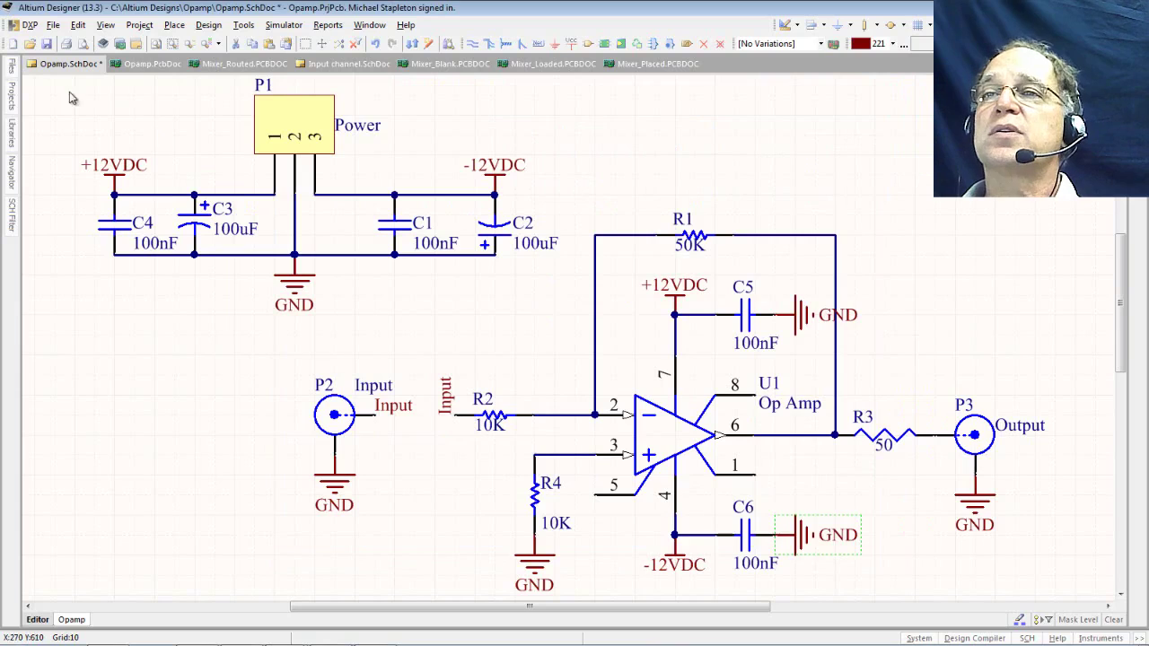
{"action": "left_click", "coordinate": [47, 43]}
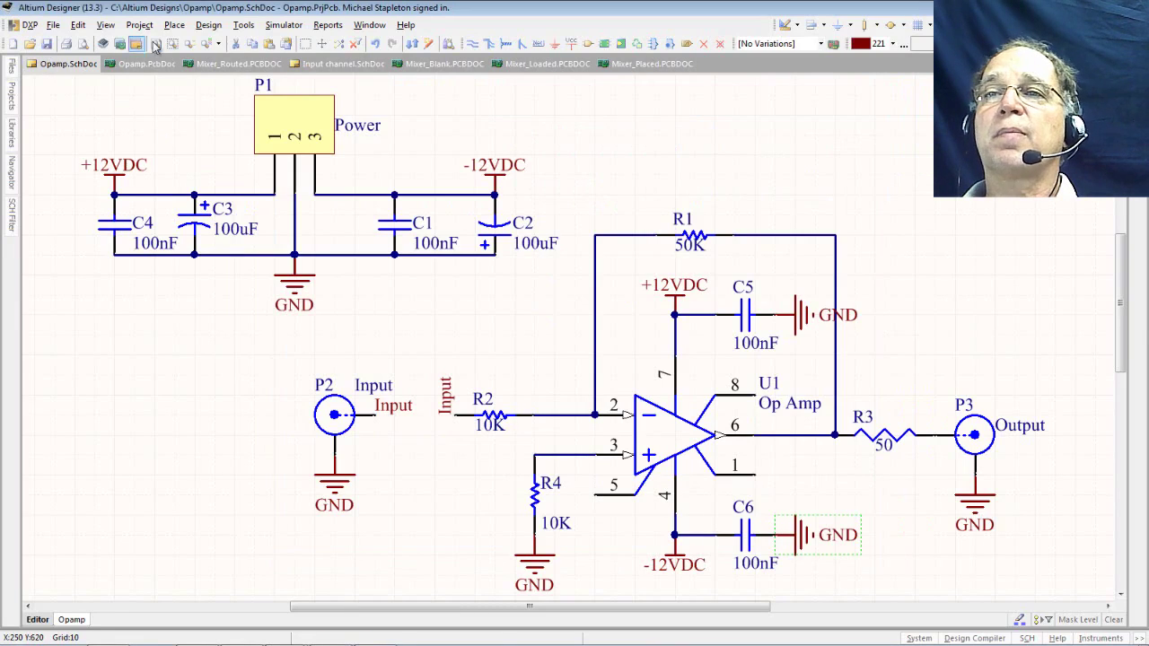
Update Opamp.PcbDoc from the schematic by executing the footprint changes for C1 through C6, and save all documents.
{"action": "left_click", "coordinate": [201, 30]}
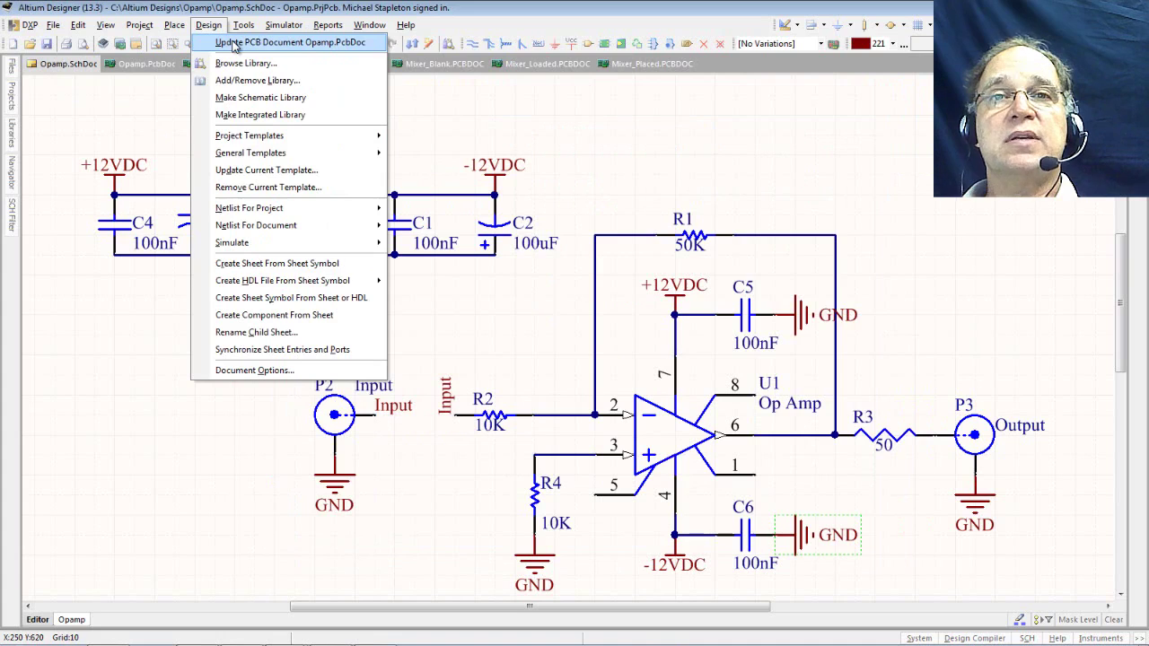
{"action": "left_click", "coordinate": [236, 43]}
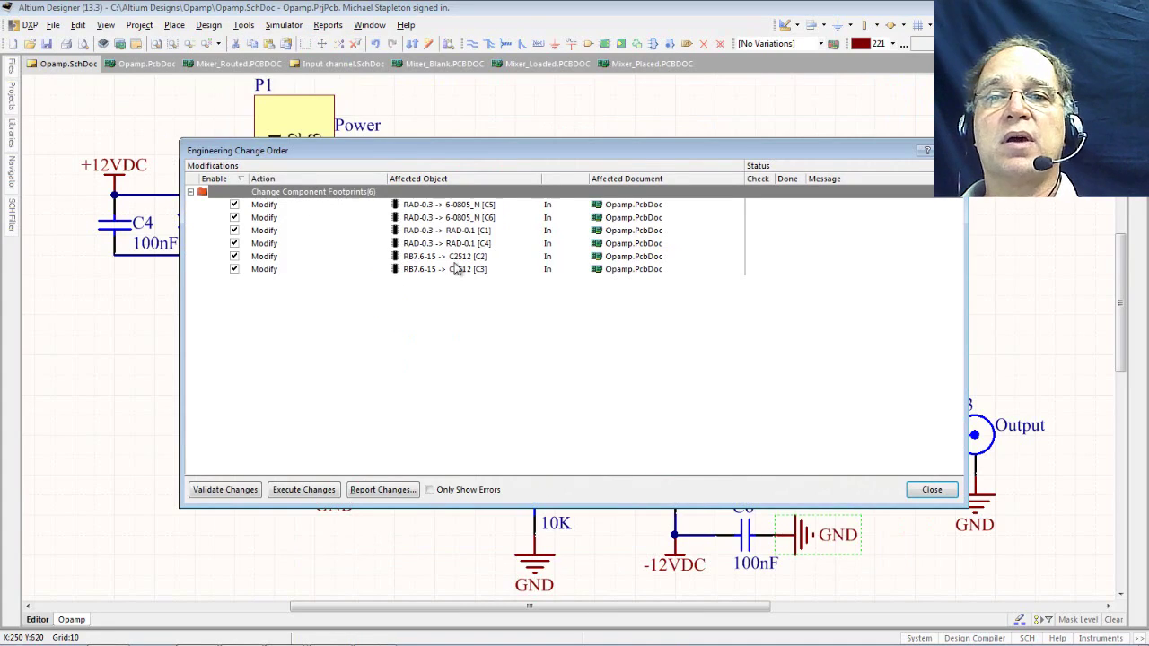
{"action": "left_click", "coordinate": [309, 490]}
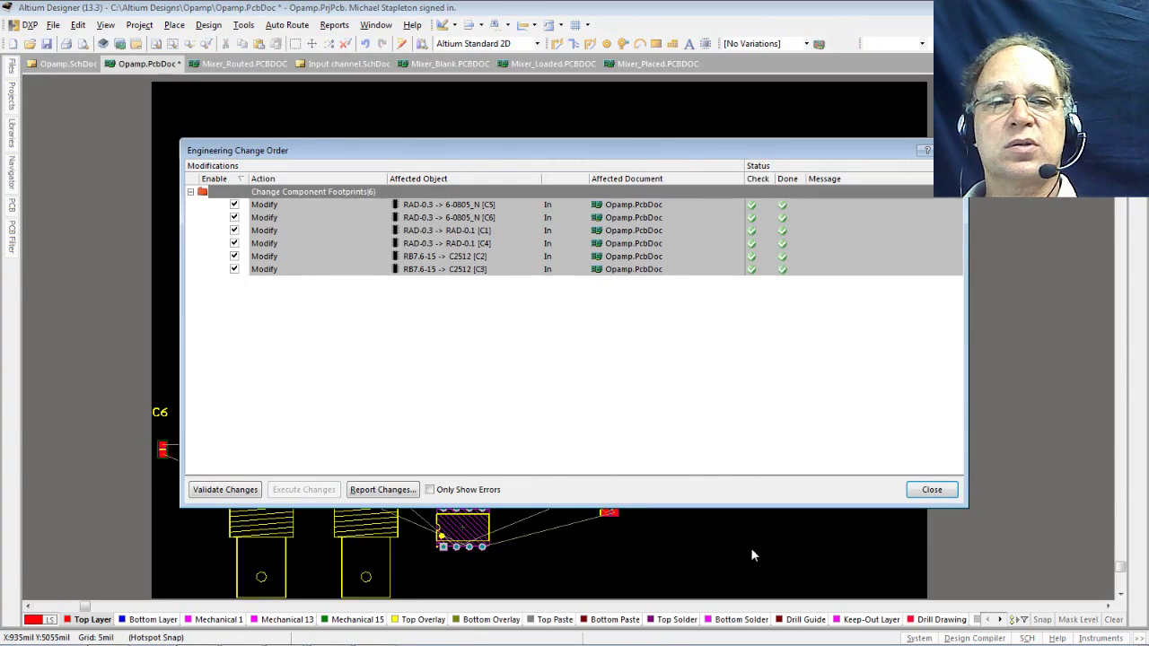
{"action": "left_click", "coordinate": [936, 490]}
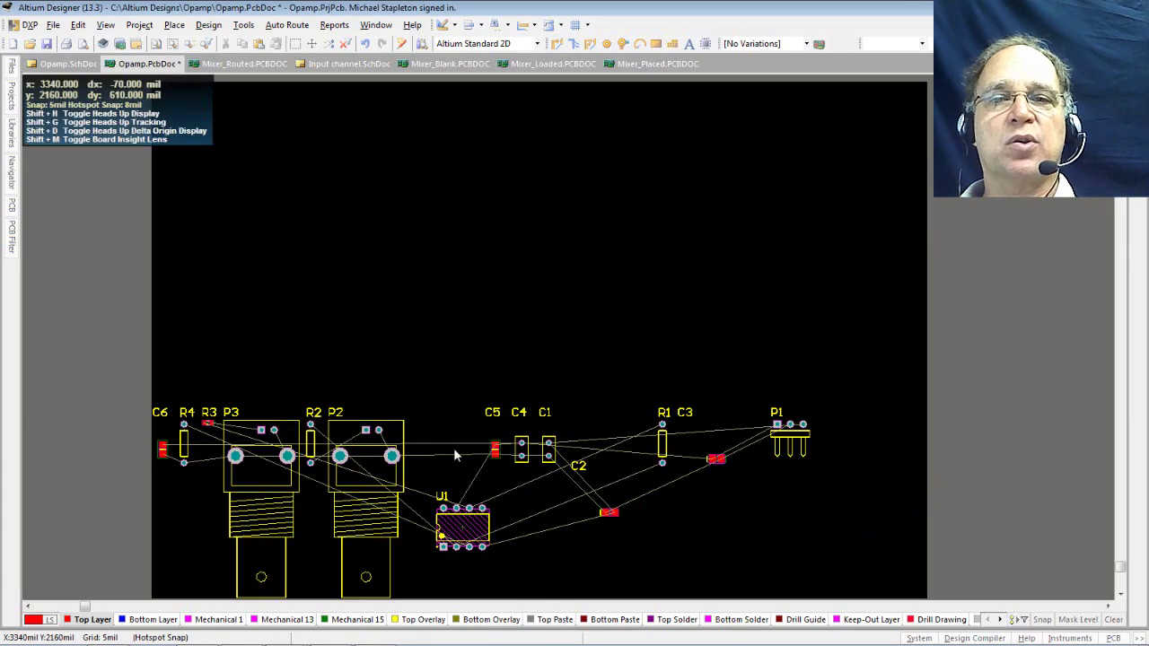
{"action": "left_click", "coordinate": [53, 24]}
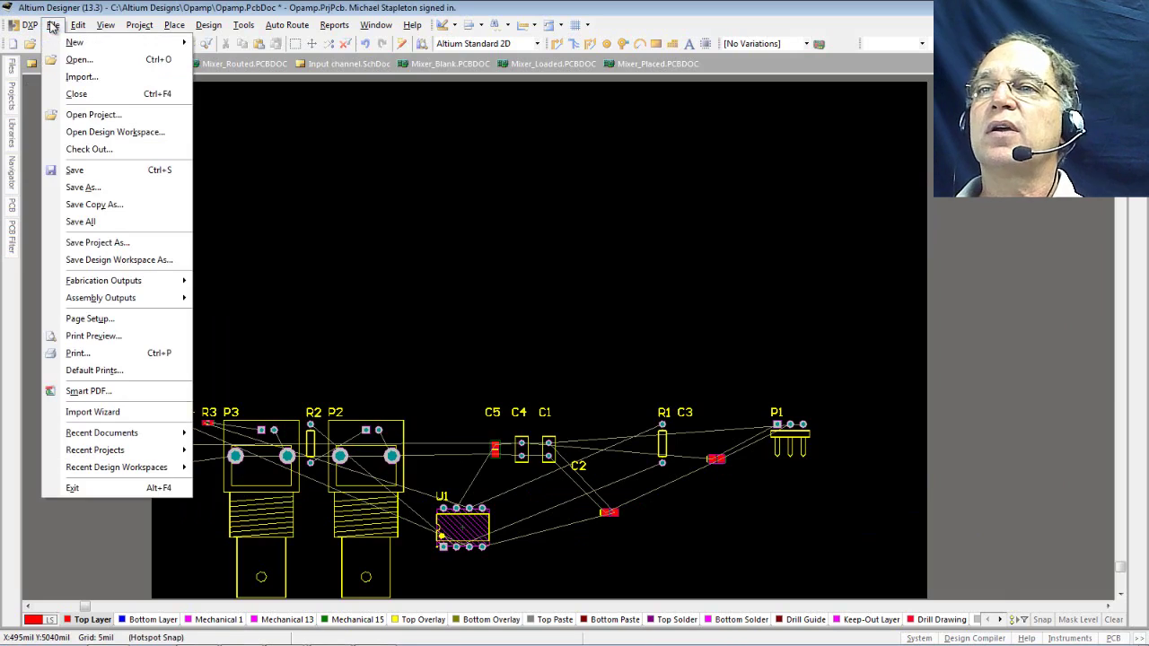
{"action": "left_click", "coordinate": [79, 222]}
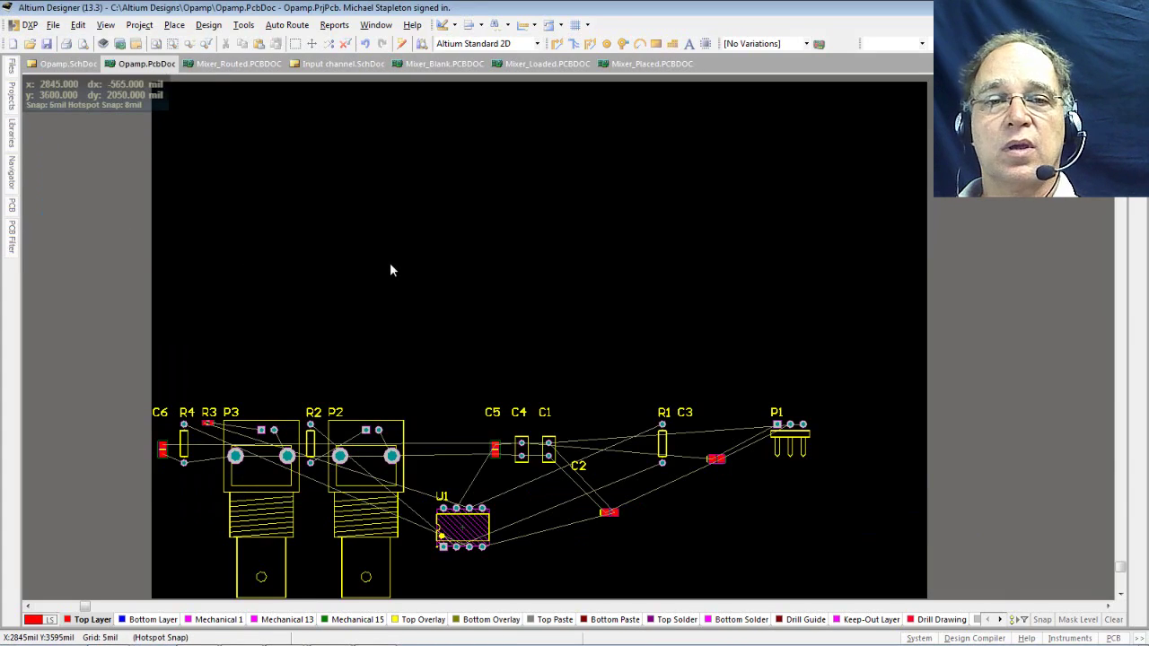